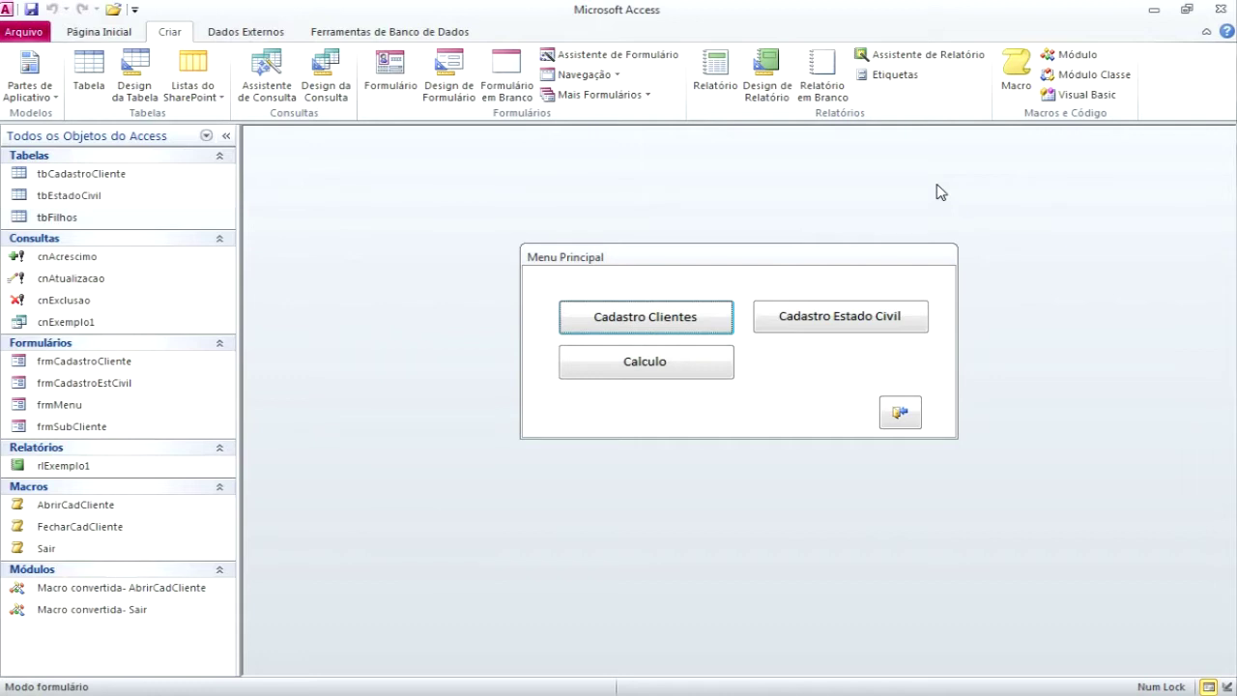
Step: Open the Cadastro Clientes form and browse back through the client records to examine their children subform
{"action": "left_click", "coordinate": [718, 319]}
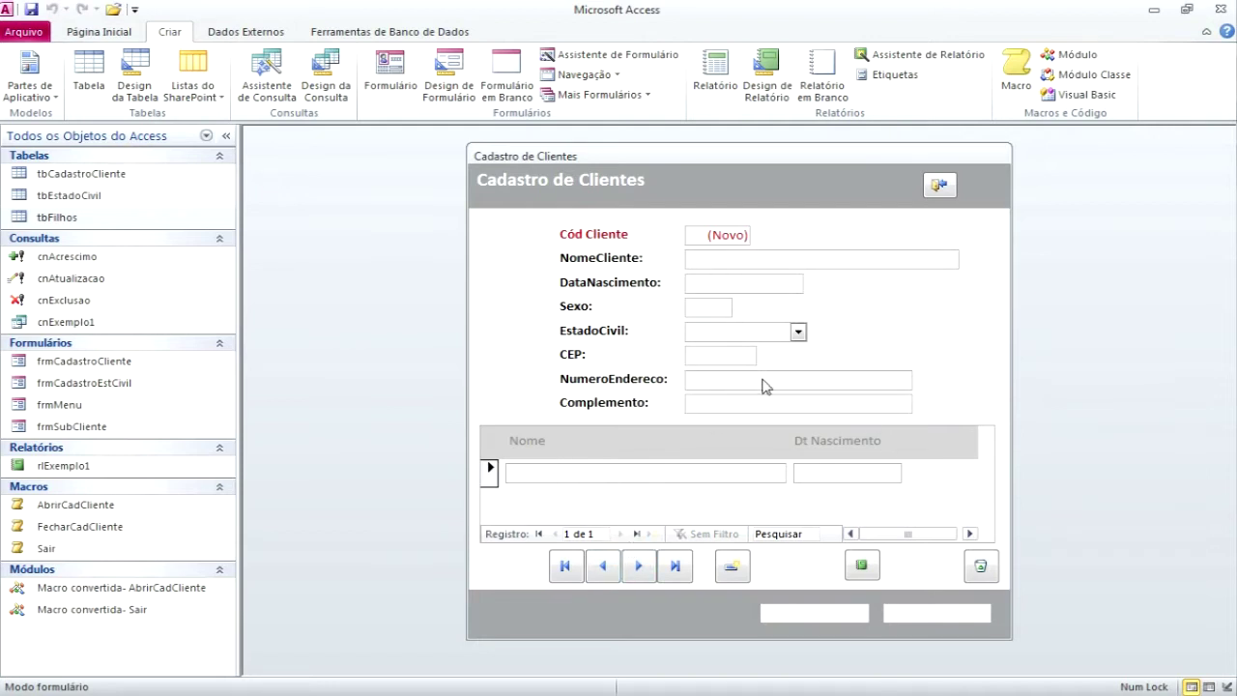
{"action": "left_click", "coordinate": [602, 566]}
{"action": "left_click", "coordinate": [602, 566]}
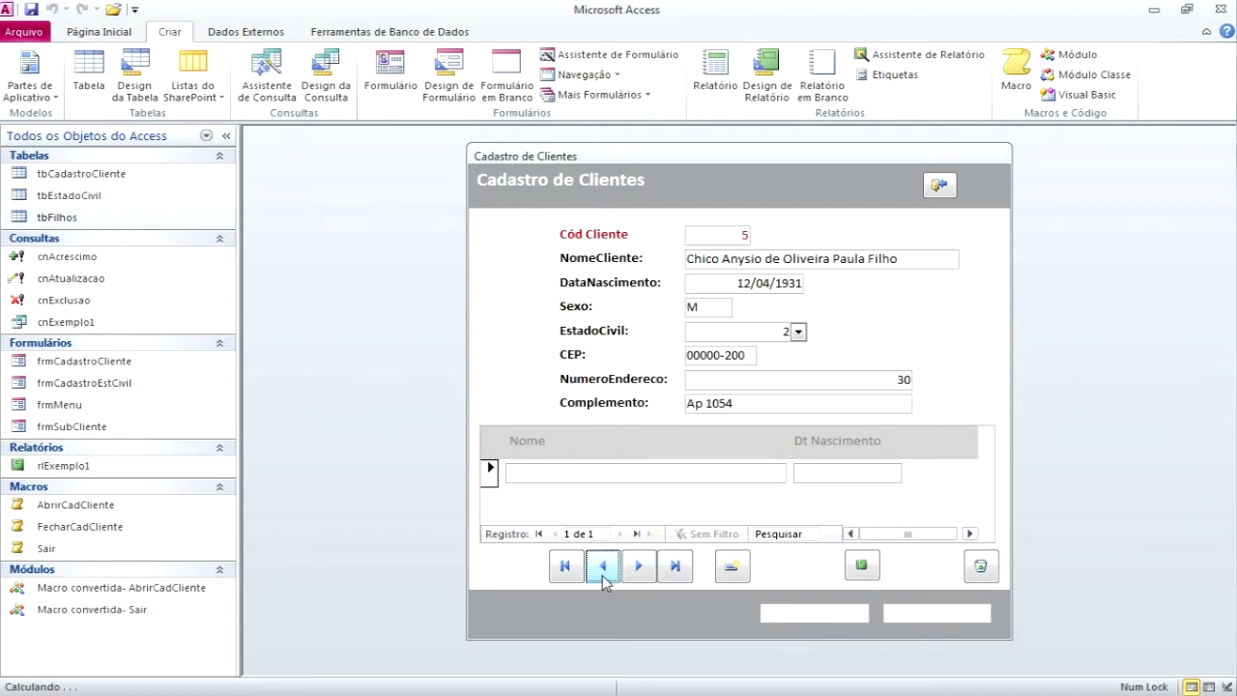
{"action": "left_click", "coordinate": [603, 567]}
{"action": "left_click", "coordinate": [604, 566]}
{"action": "left_click", "coordinate": [615, 290]}
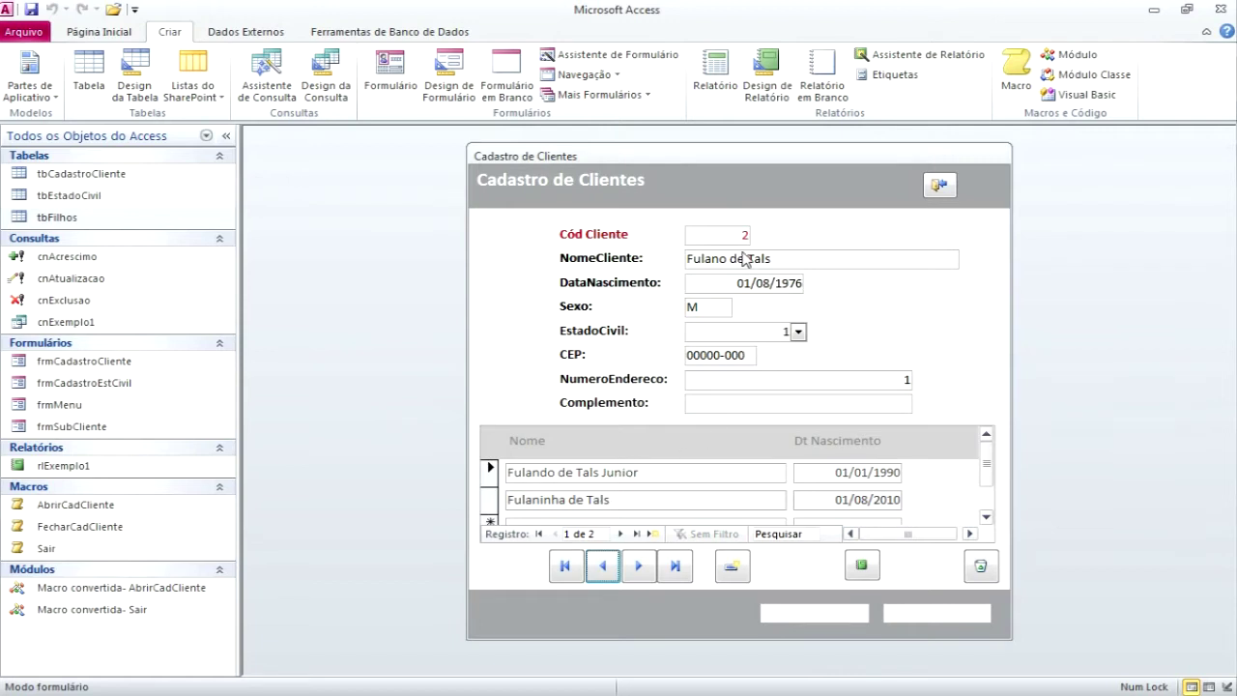
{"action": "left_click", "coordinate": [611, 574]}
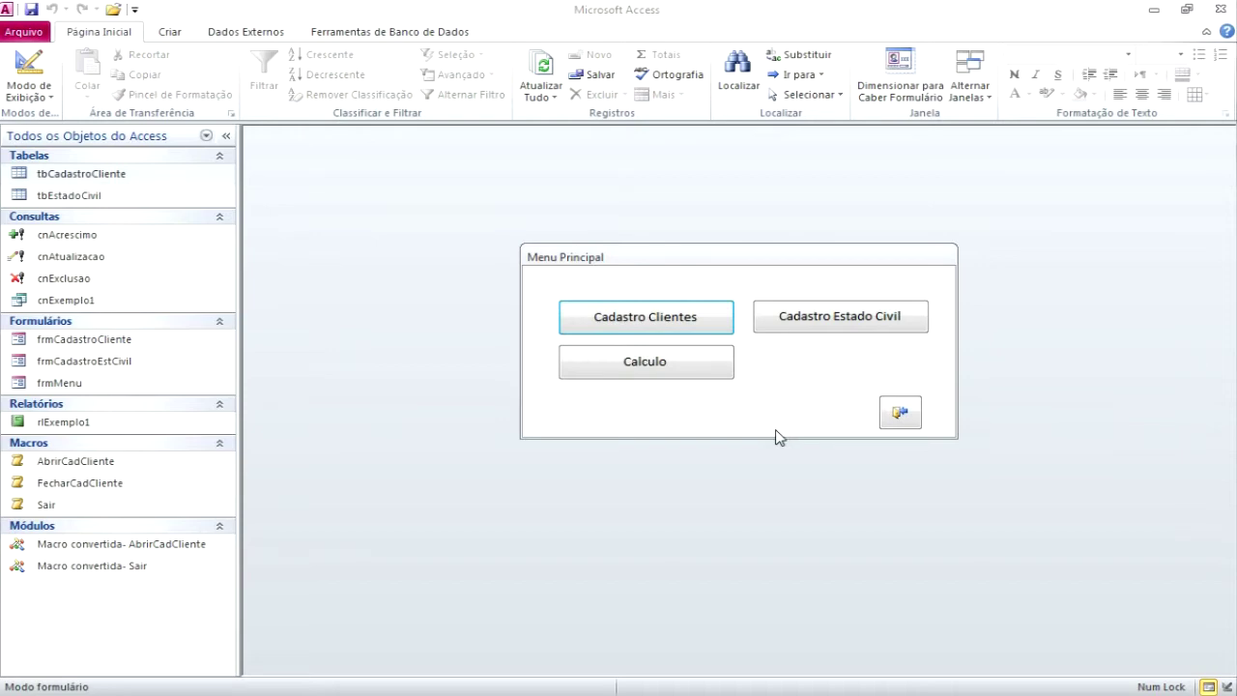
Step: Open the Cadastro Clientes form without a children subform from the main menu, view it and close it
{"action": "left_click", "coordinate": [674, 327]}
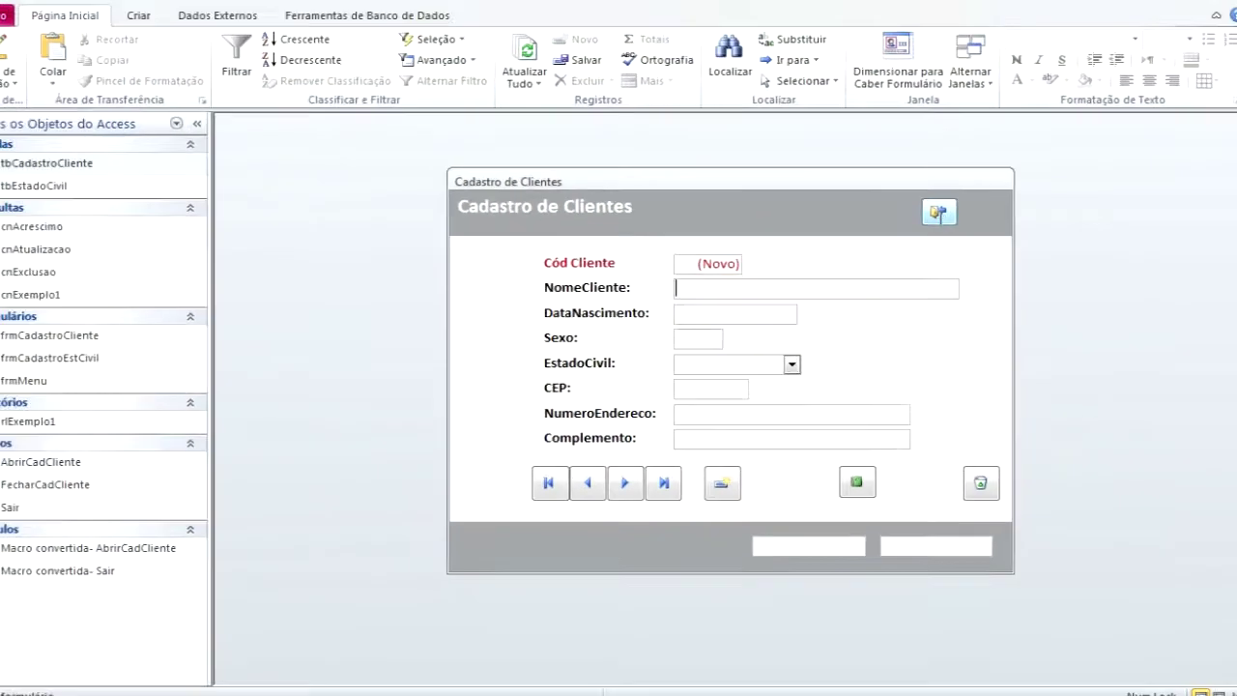
{"action": "left_click", "coordinate": [938, 214]}
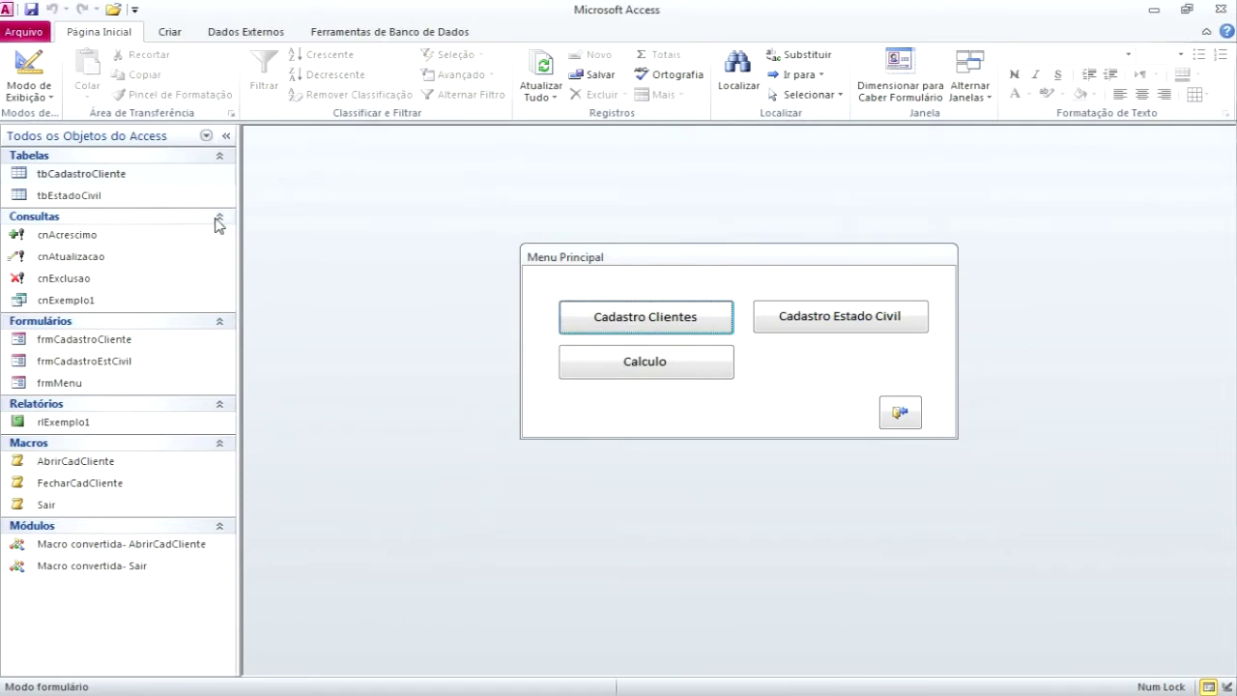
Step: Create a new table in design view and add a CodFilhos field with data type Número
{"action": "left_click", "coordinate": [170, 35]}
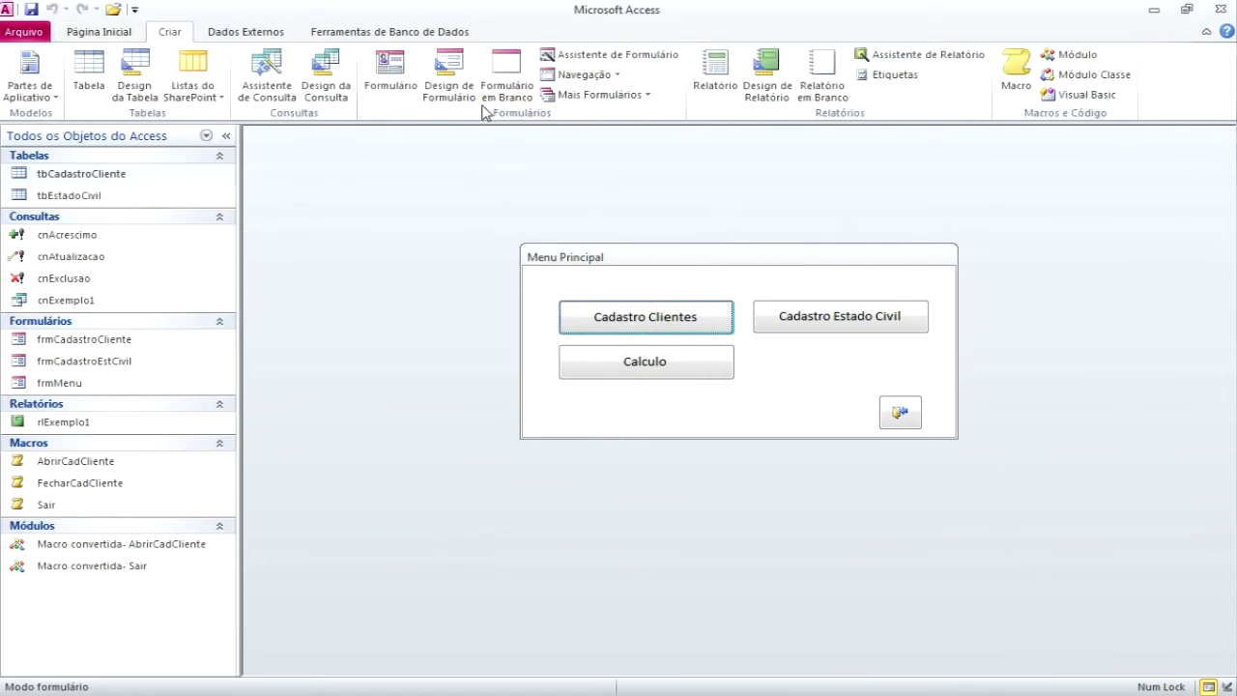
{"action": "left_click", "coordinate": [140, 82]}
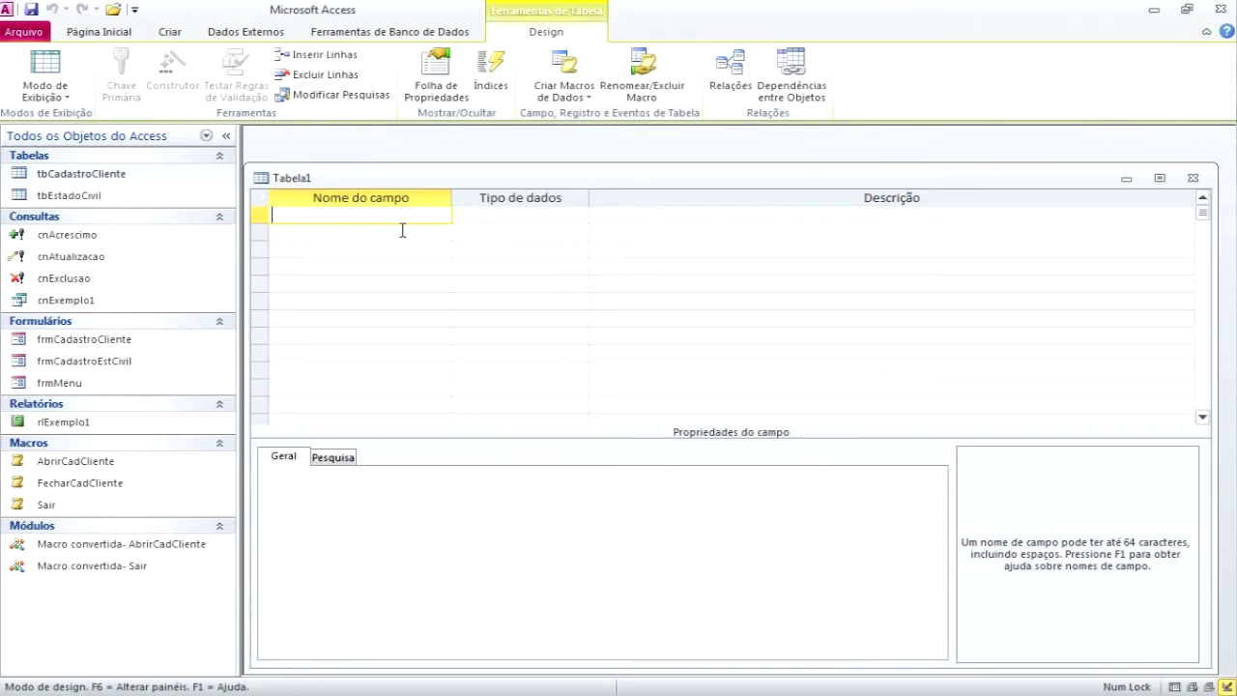
{"action": "type", "text": "C"}
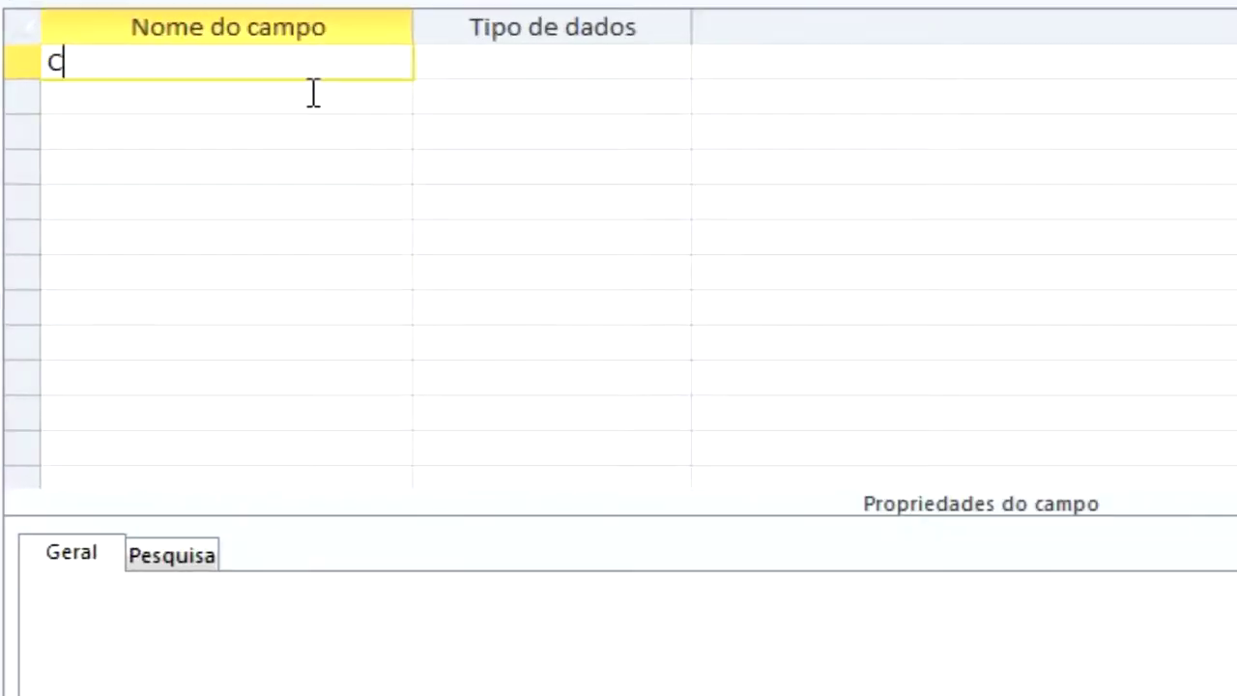
{"action": "type", "text": "odFilhos"}
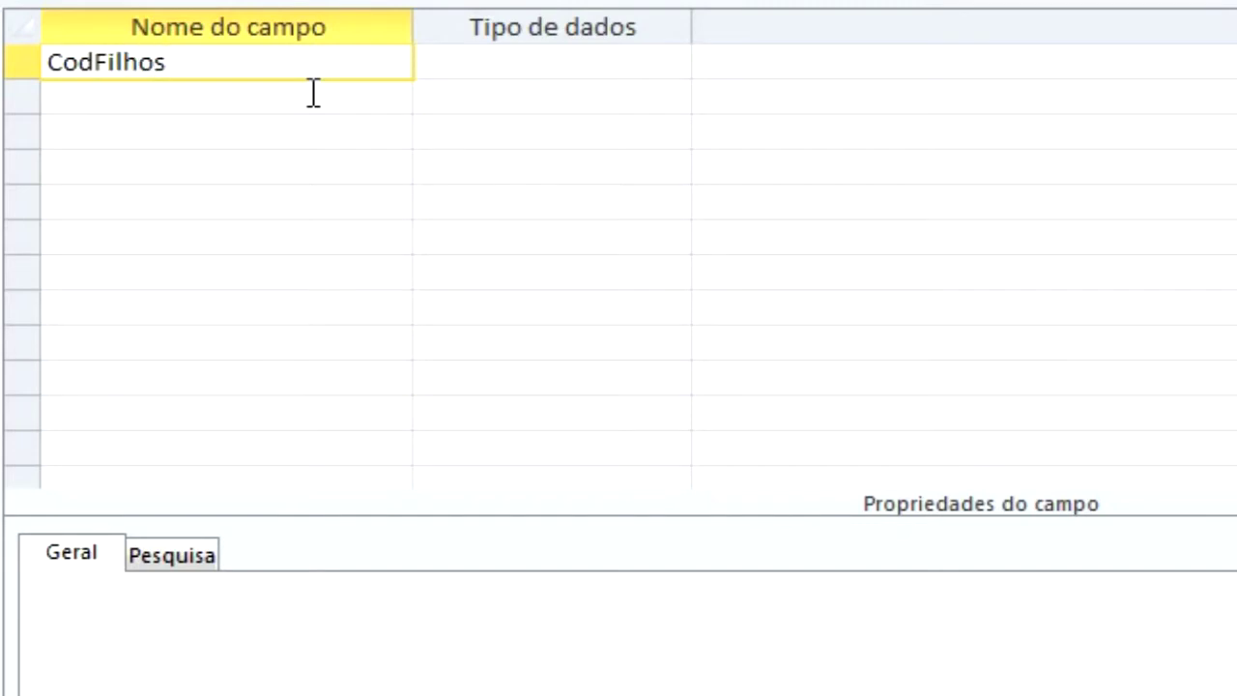
{"action": "key", "text": "Tab"}
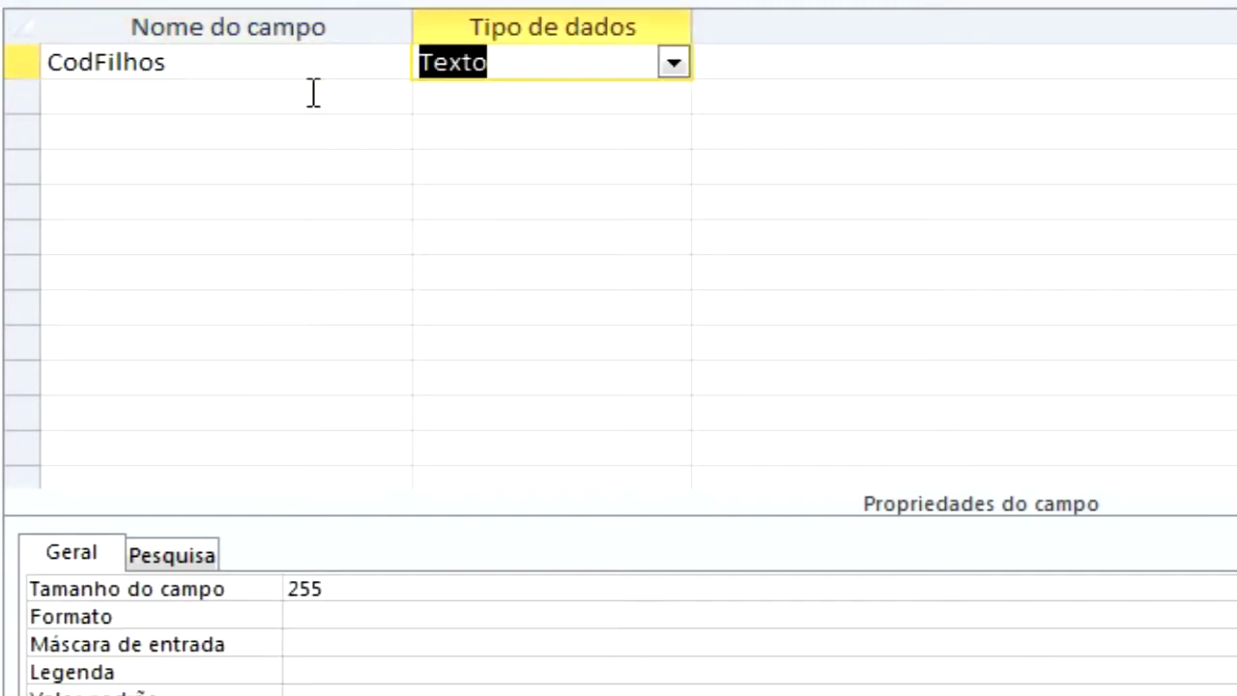
{"action": "type", "text": "n"}
{"action": "key", "text": "Tab"}
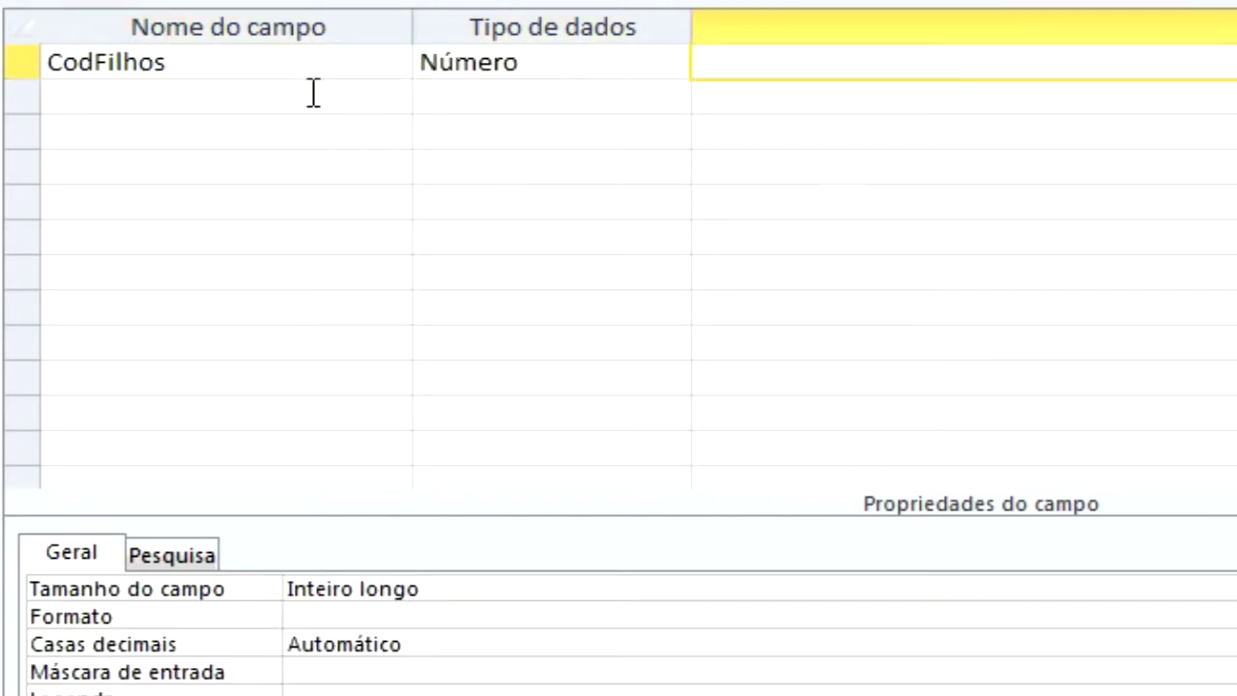
{"action": "key", "text": "Down"}
{"action": "key", "text": "shift+Tab"}
{"action": "key", "text": "shift+Tab"}
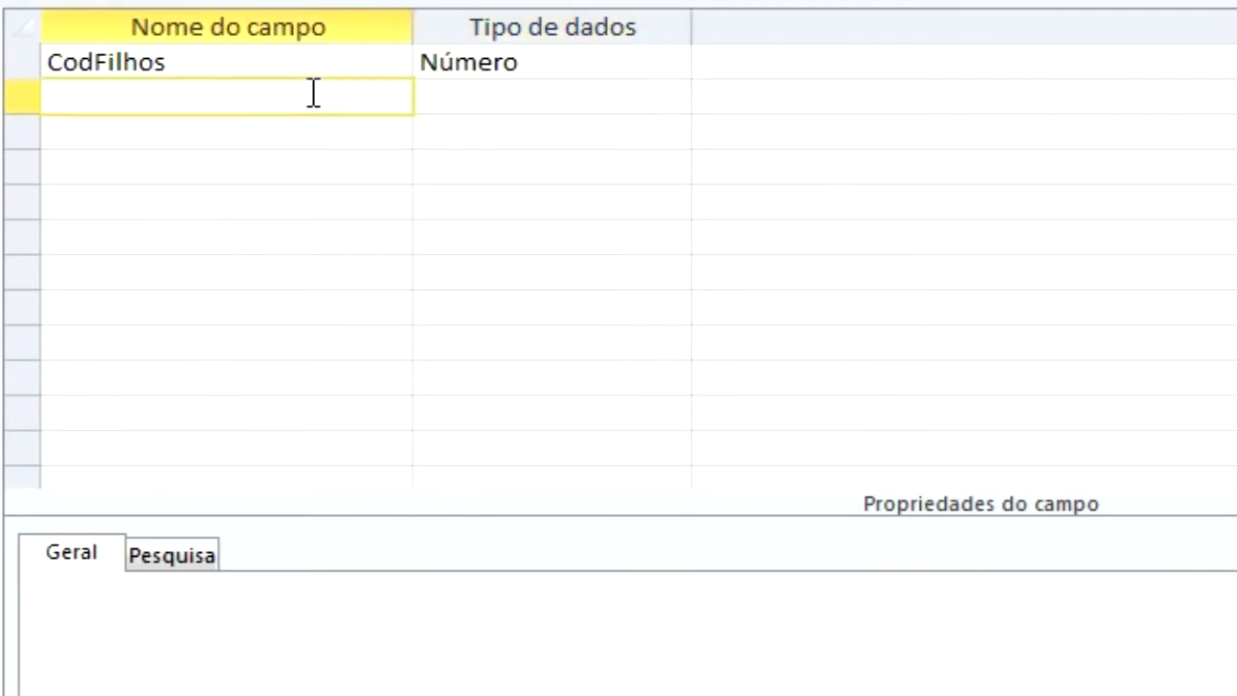
Step: Add a NomeFilho field of type Texto and a DataNascimento field of type Data/Hora to the table
{"action": "type", "text": "NomeFilho"}
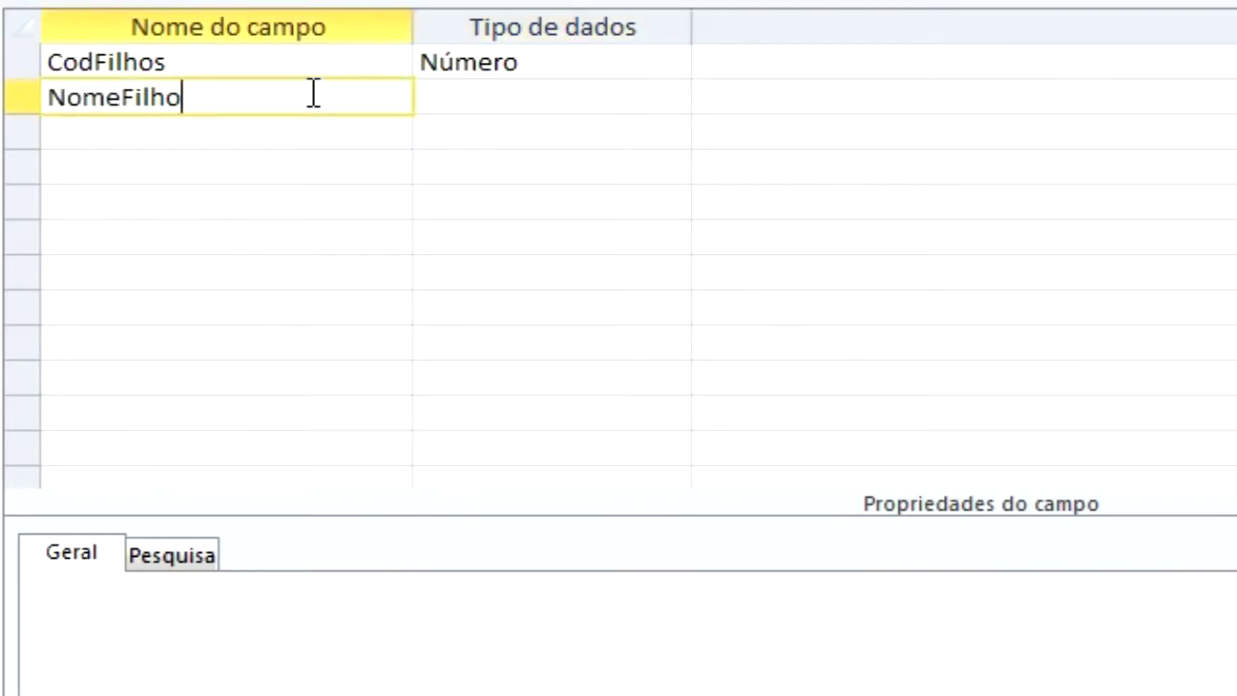
{"action": "key", "text": "Tab"}
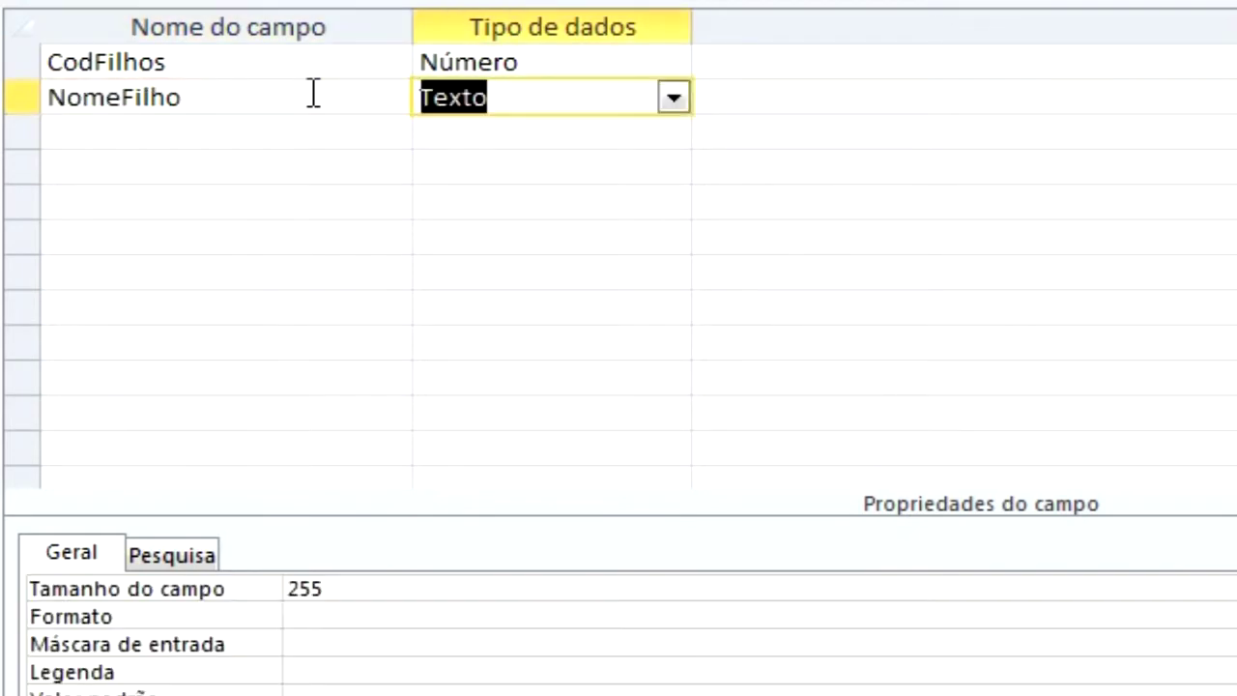
{"action": "key", "text": "Tab"}
{"action": "key", "text": "Tab"}
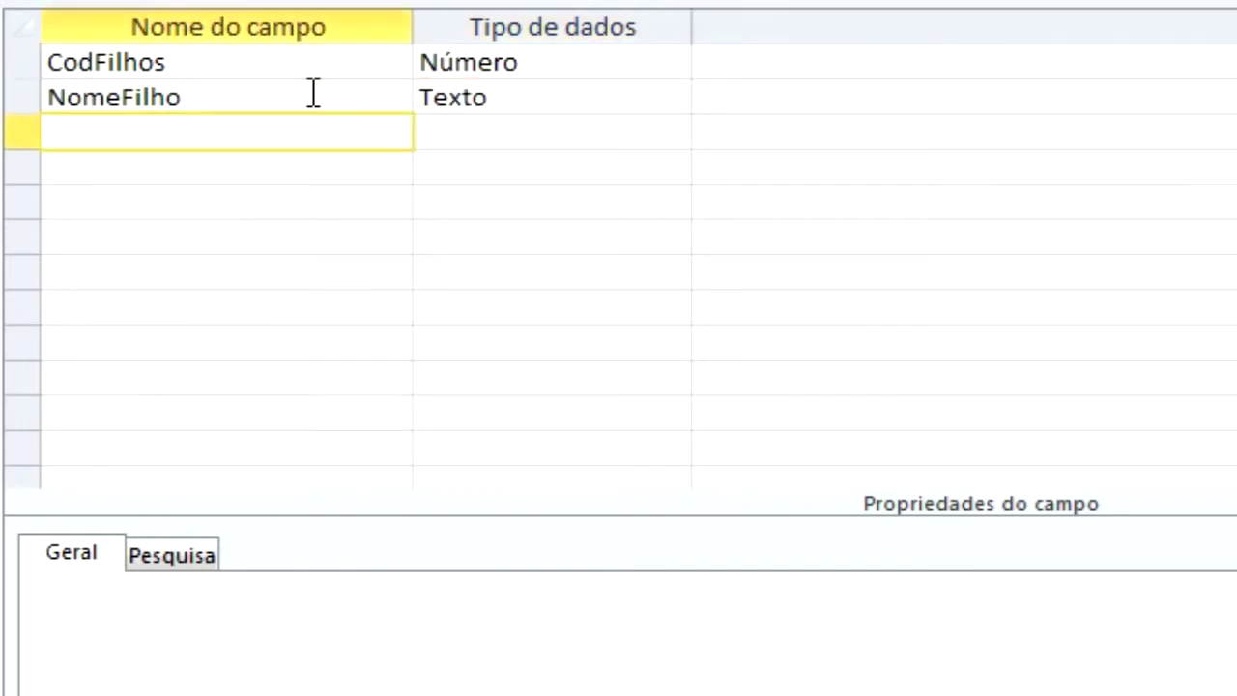
{"action": "type", "text": "DataNa"}
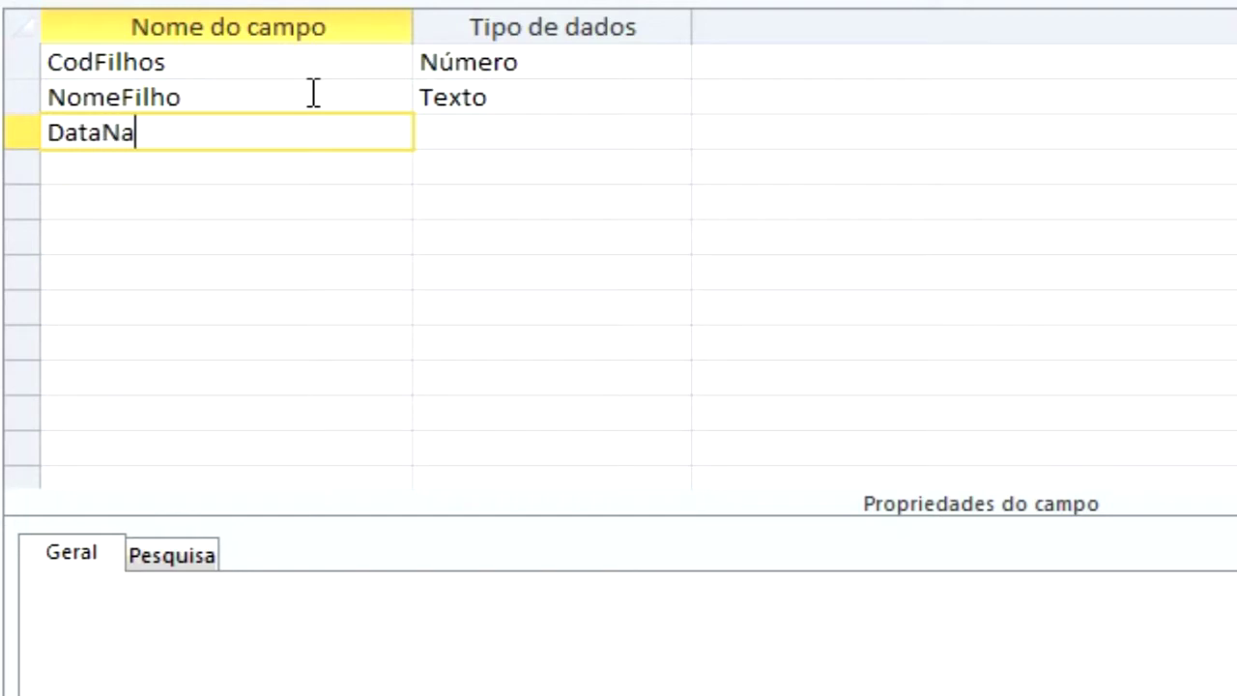
{"action": "type", "text": "scimento"}
{"action": "key", "text": "Tab"}
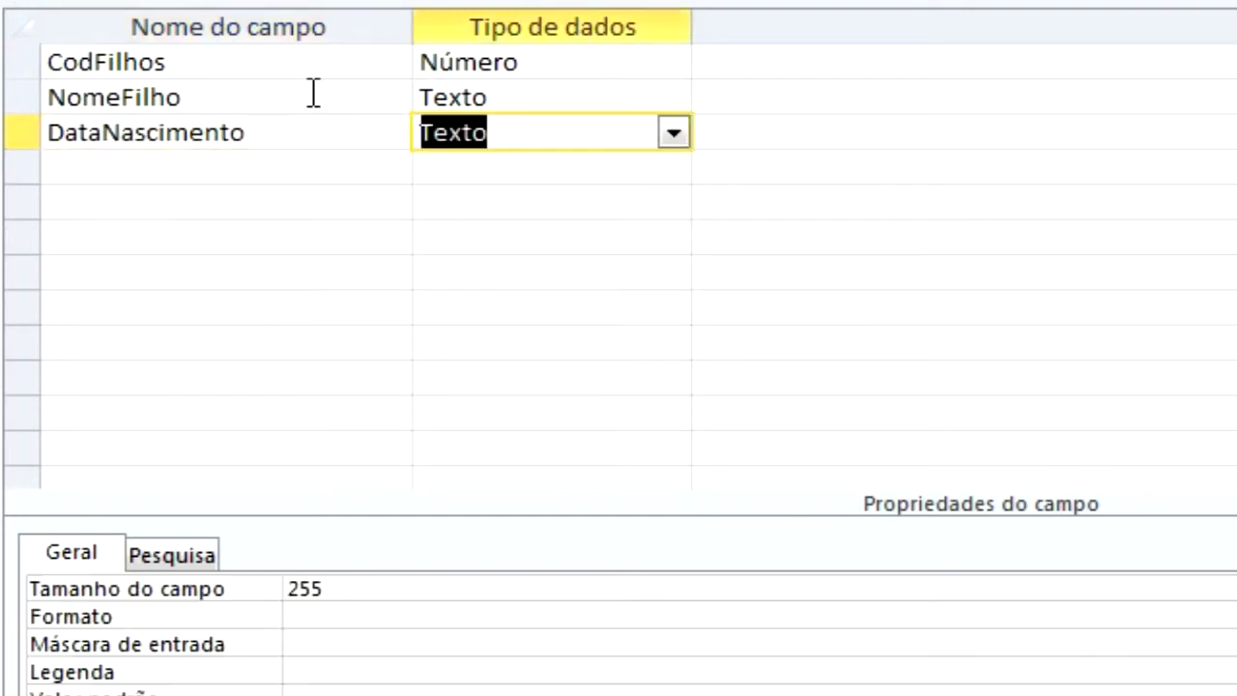
{"action": "type", "text": "d"}
{"action": "key", "text": "Tab"}
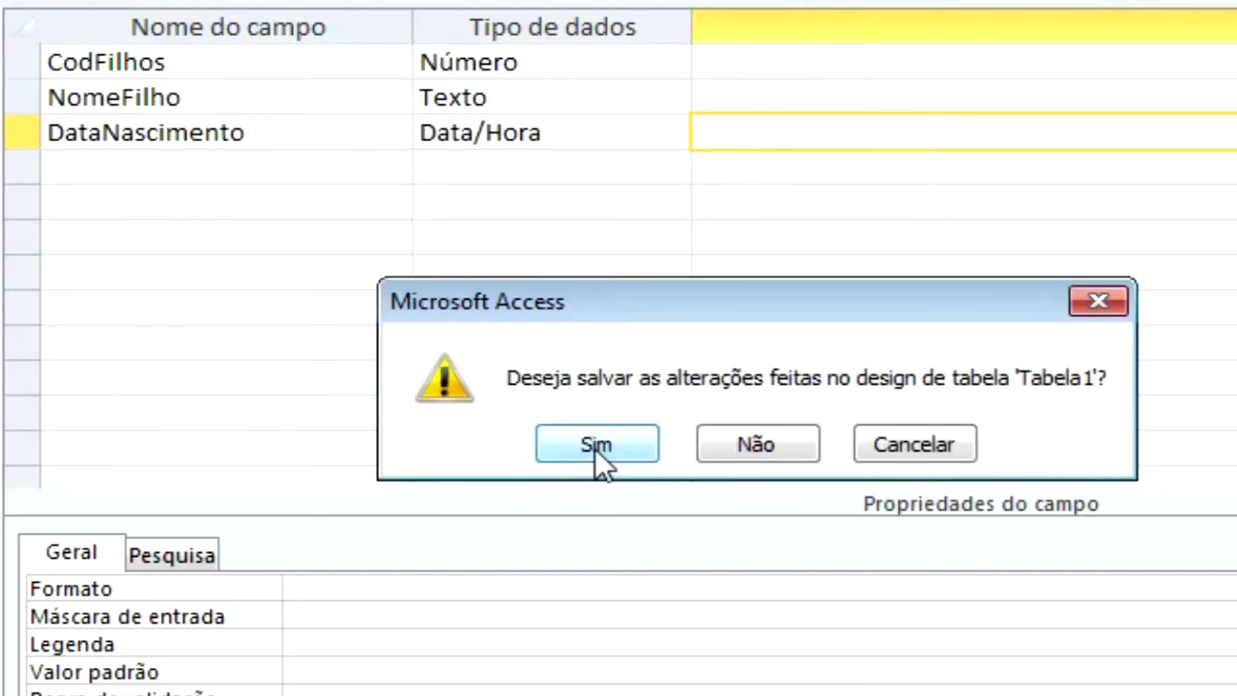
Step: Save and close the new table as tbFilhos without creating a primary key
{"action": "left_click", "coordinate": [597, 450]}
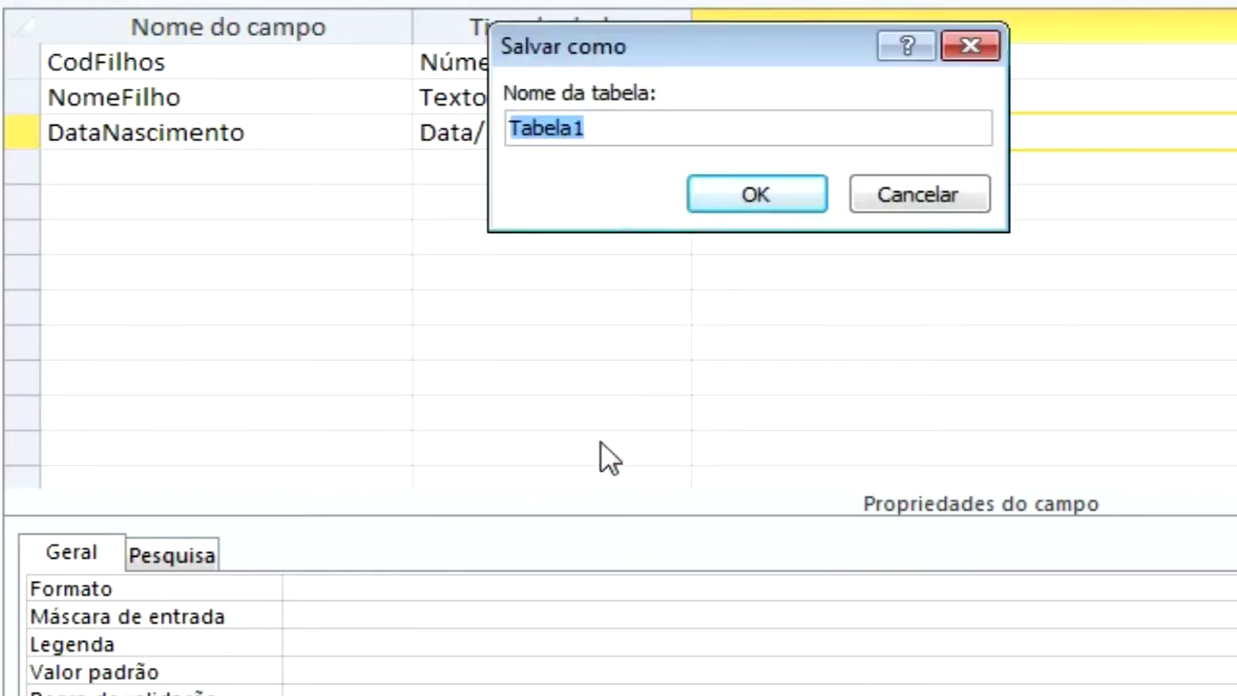
{"action": "type", "text": "tbFilhos"}
{"action": "left_click", "coordinate": [749, 194]}
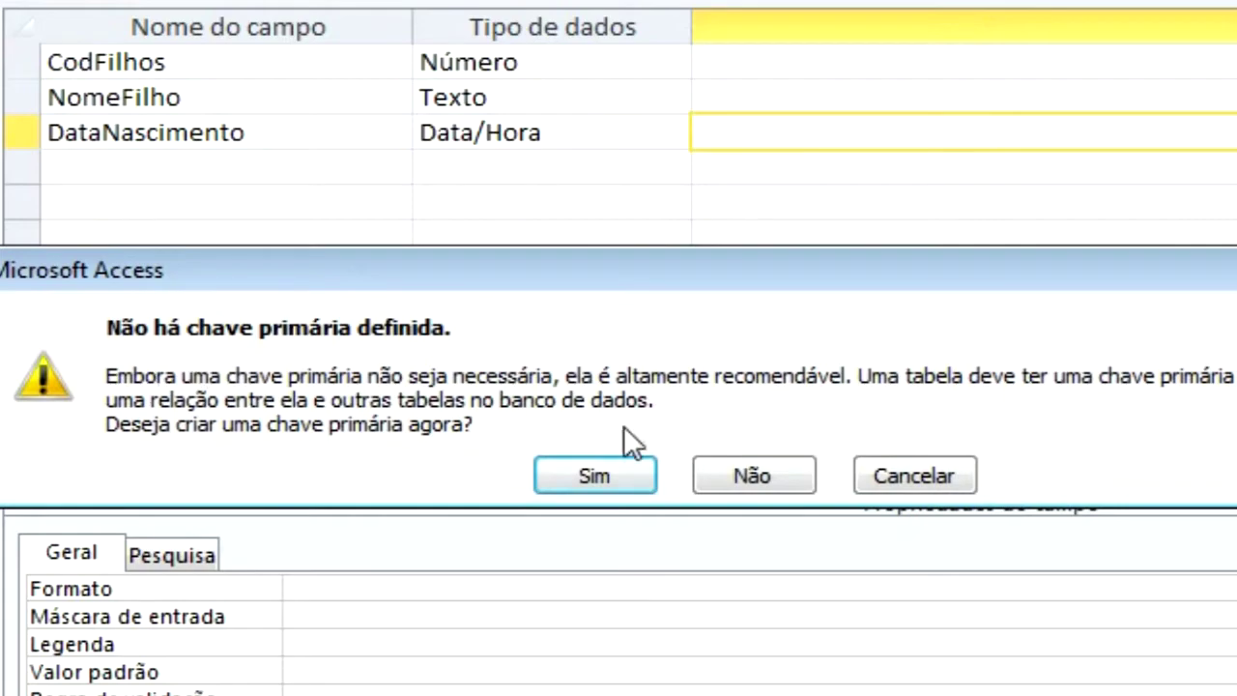
{"action": "left_click", "coordinate": [750, 476]}
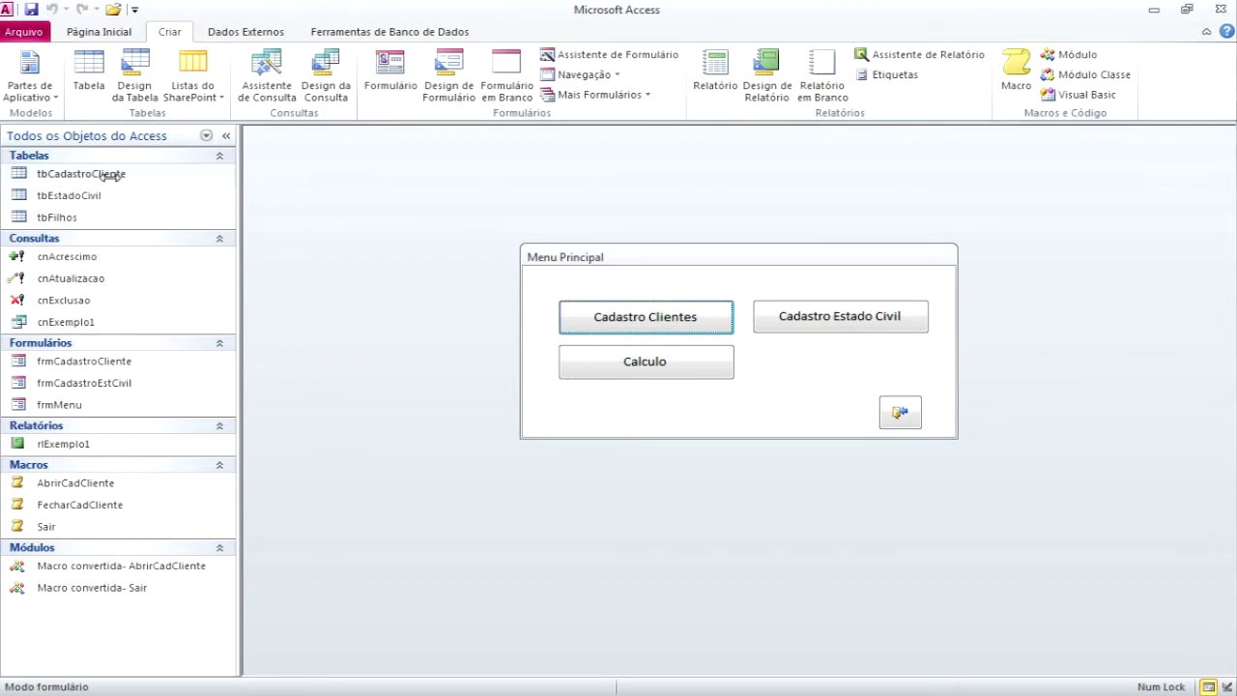
Step: Open the tbFilhos table in datasheet view to check its columns and close it
{"action": "left_click", "coordinate": [61, 223]}
{"action": "double_click", "coordinate": [61, 222]}
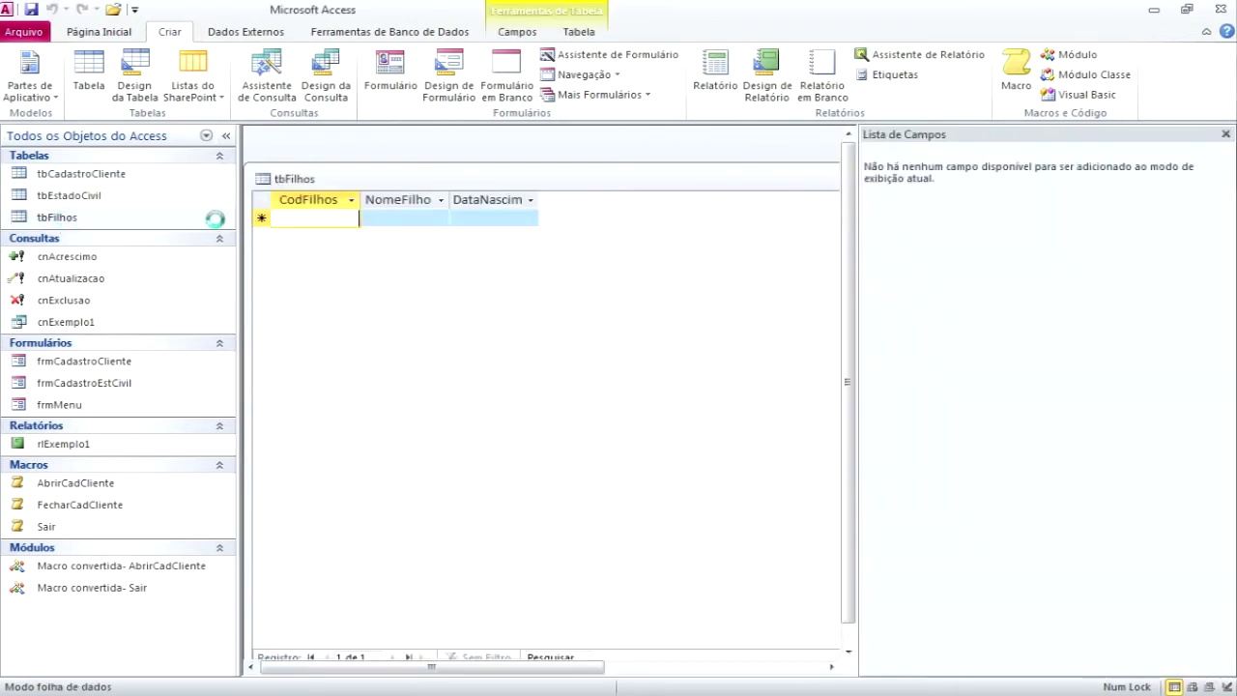
{"action": "left_click_drag", "start_coordinate": [651, 191], "coordinate": [592, 183]}
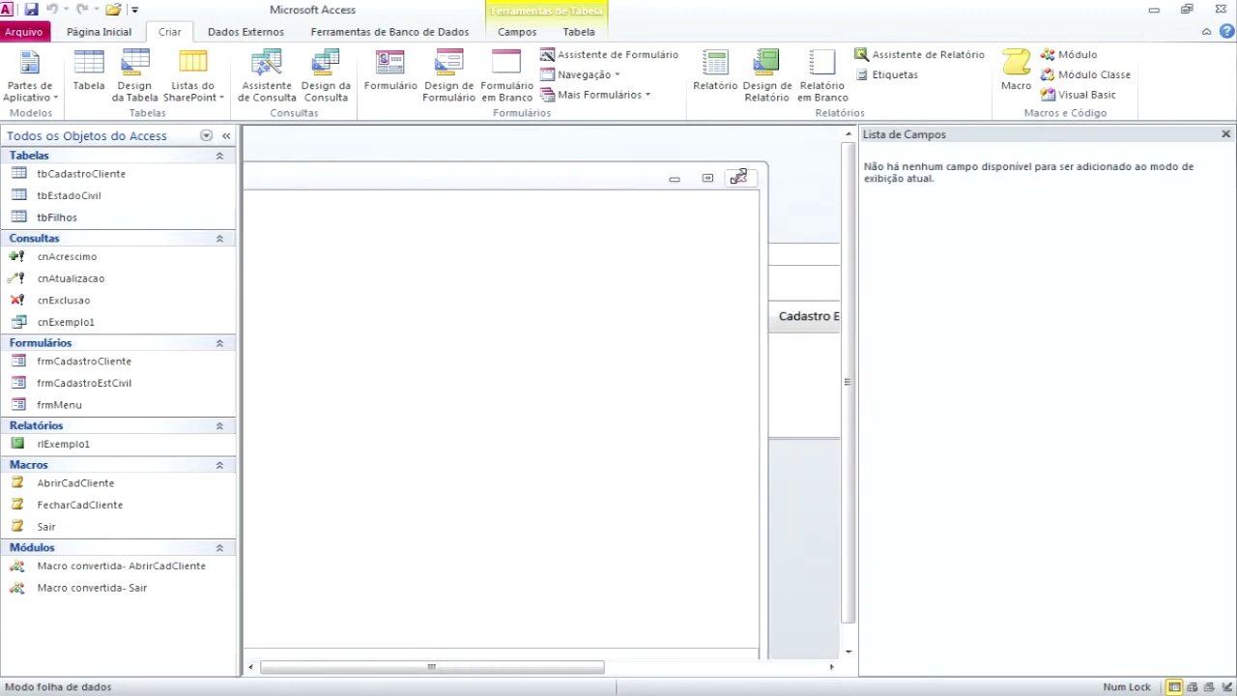
{"action": "left_click", "coordinate": [740, 178]}
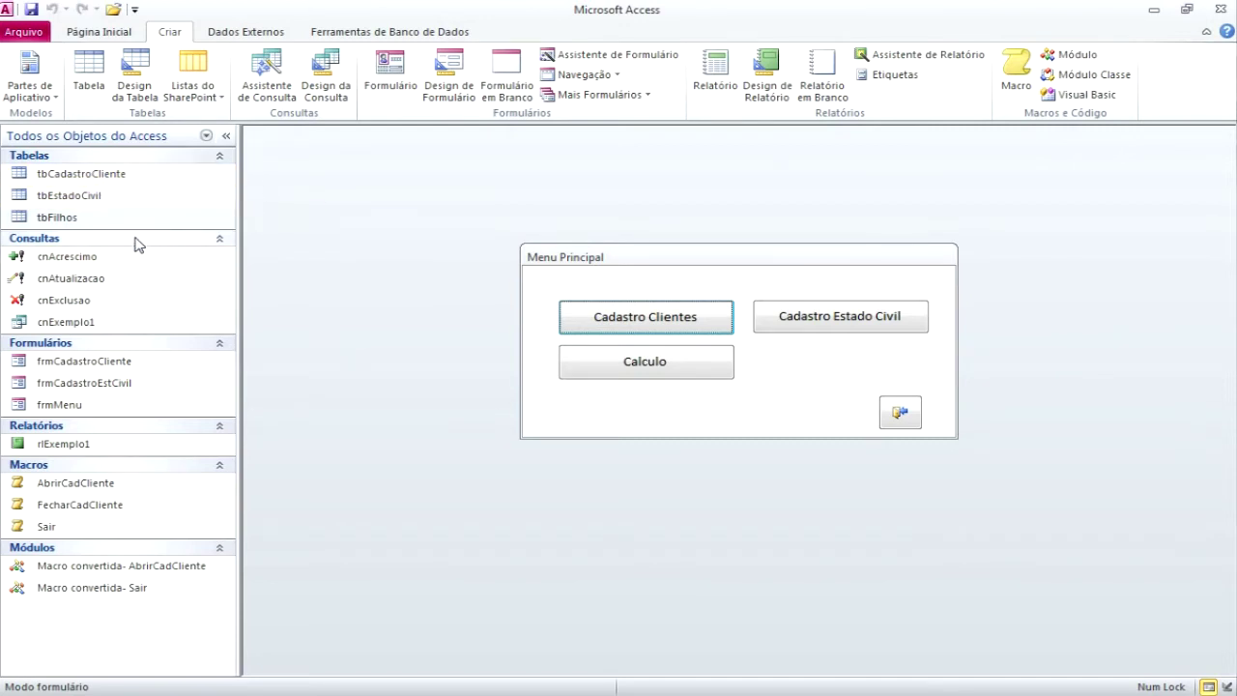
Step: Create a new blank form in design view and shorten its Detalhe section to about 6.4 cm high
{"action": "left_click", "coordinate": [508, 91]}
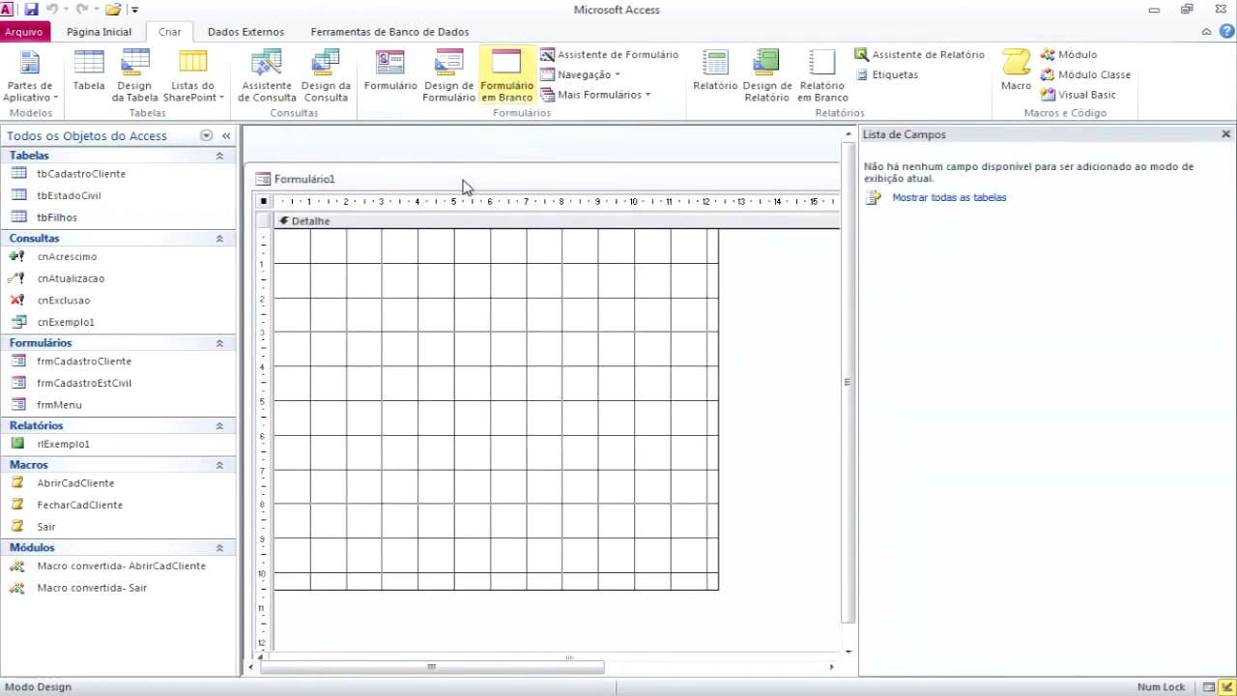
{"action": "left_click_drag", "start_coordinate": [618, 591], "coordinate": [624, 447]}
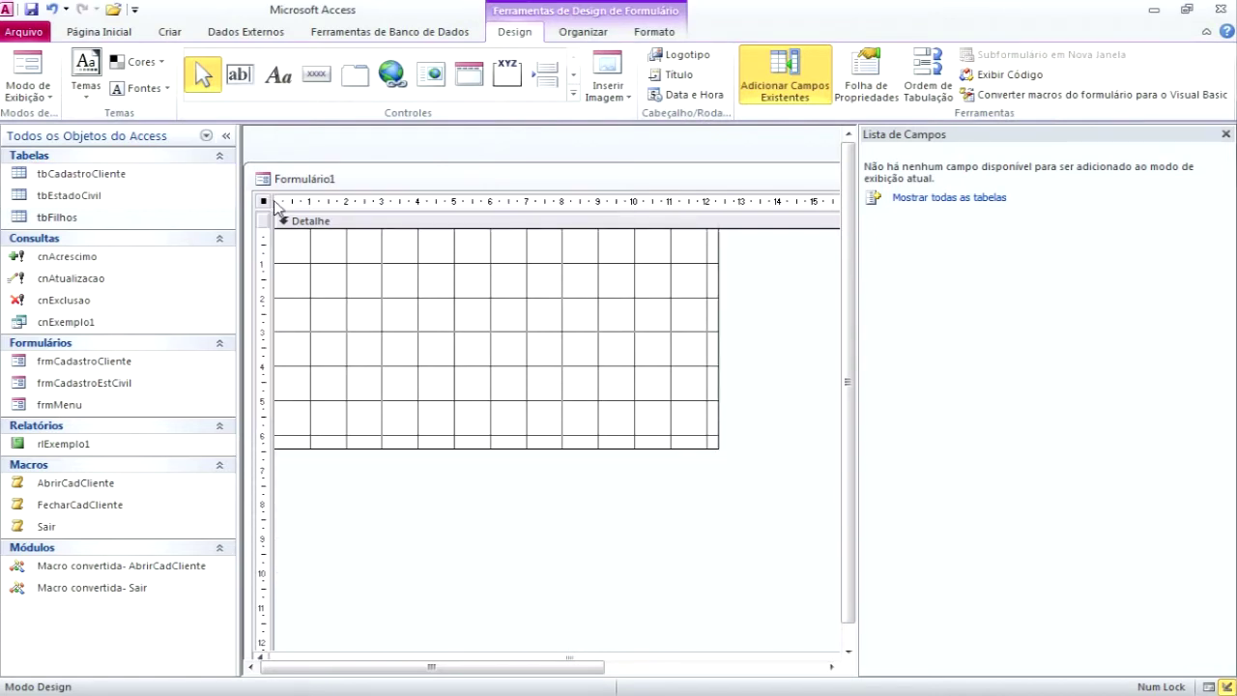
Step: Set the form's record source to tbFilhos and widen the form to about 13.9 cm
{"action": "left_click", "coordinate": [858, 100]}
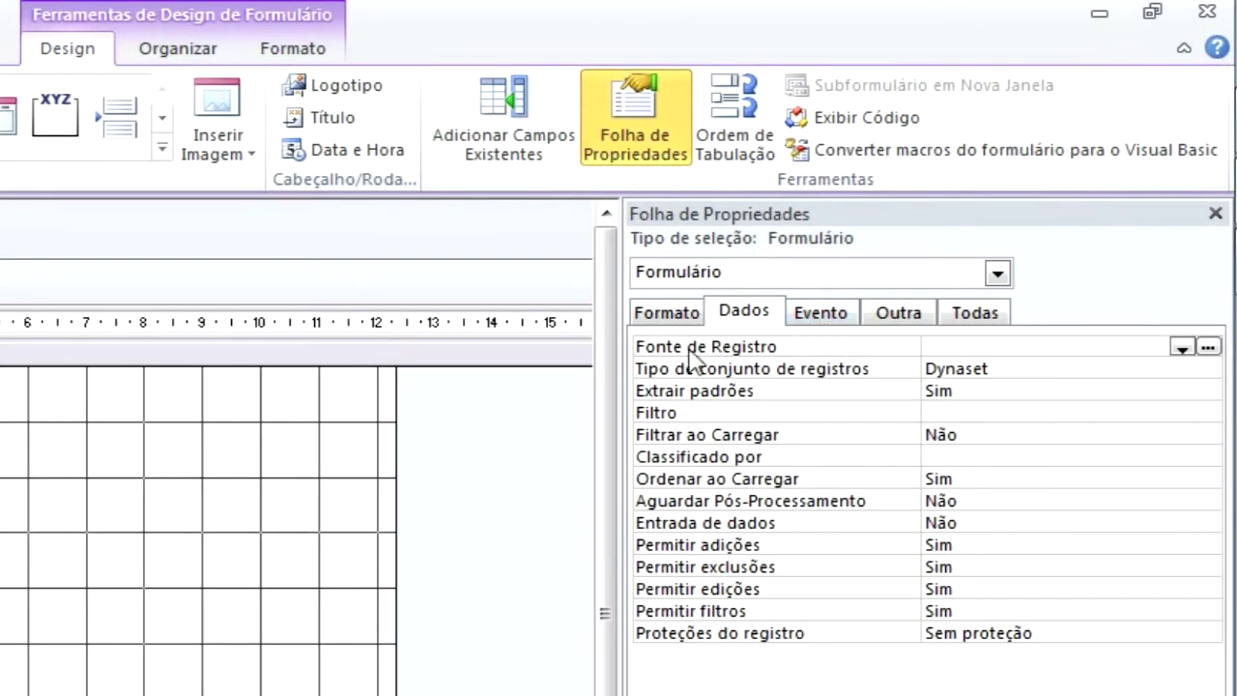
{"action": "left_click", "coordinate": [1182, 347]}
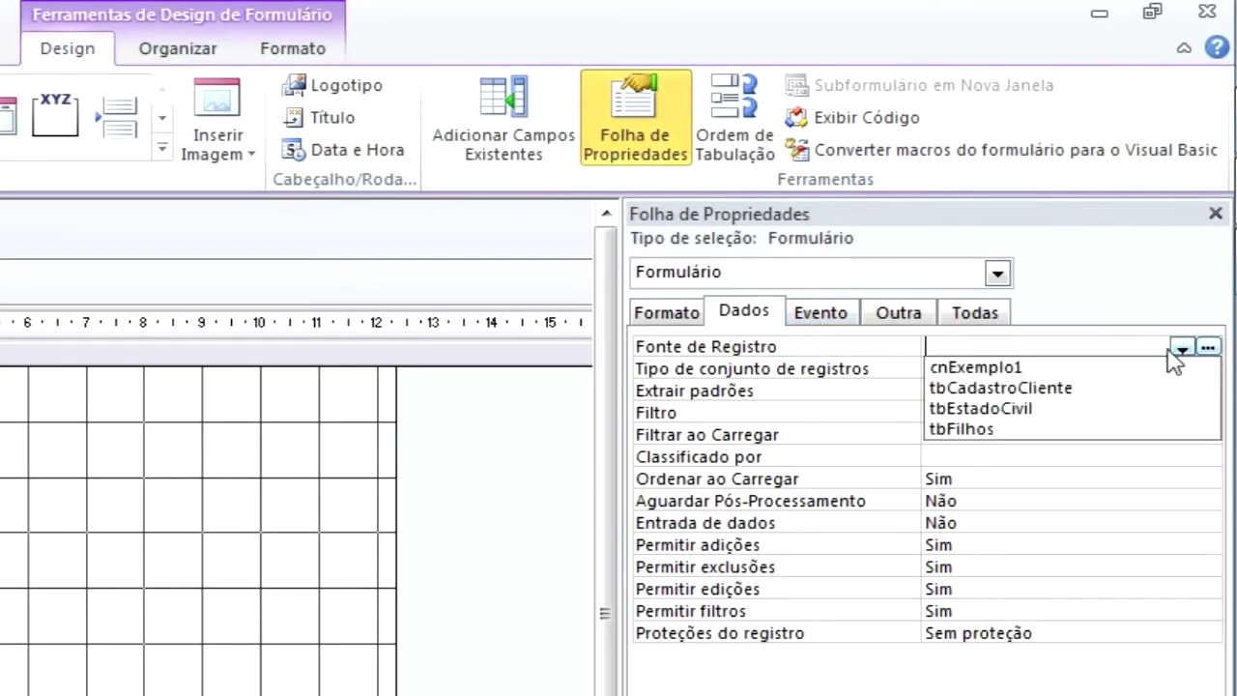
{"action": "left_click", "coordinate": [978, 435]}
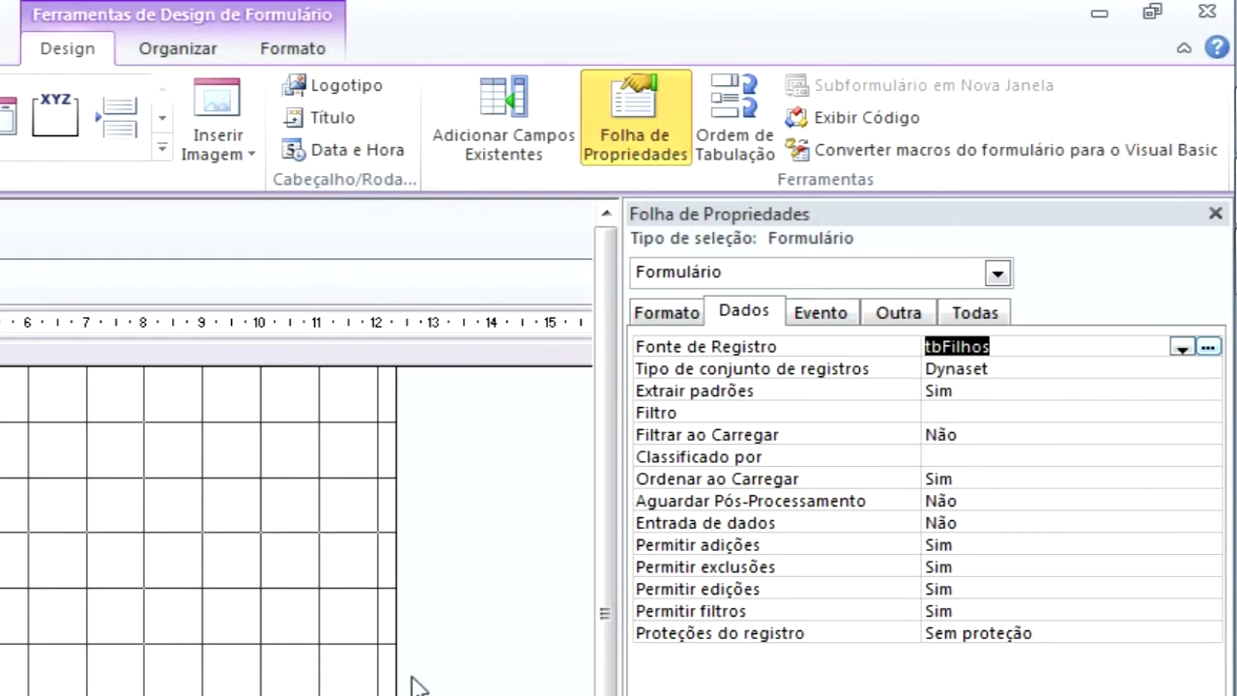
{"action": "left_click_drag", "start_coordinate": [396, 483], "coordinate": [487, 484]}
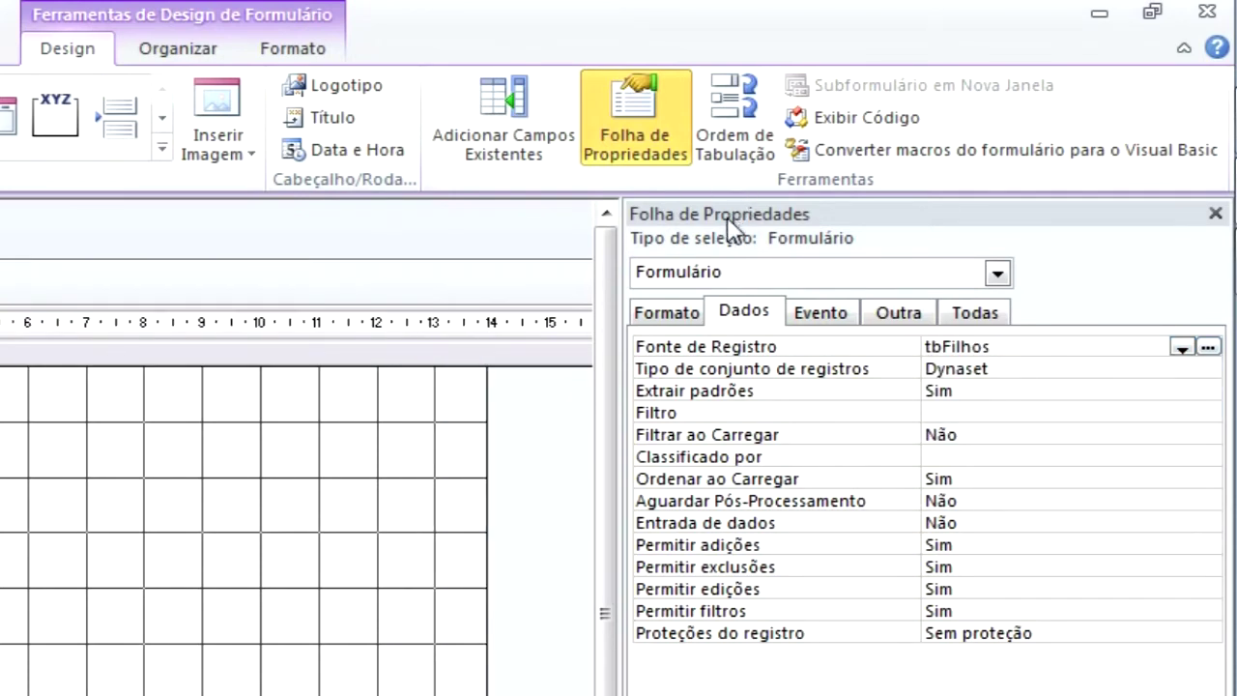
Step: Place the NomeFilho and DataNascimento fields in the form's Detalhe section, with DataNascimento below NomeFilho, and adjust their positions and widths
{"action": "left_click", "coordinate": [512, 157]}
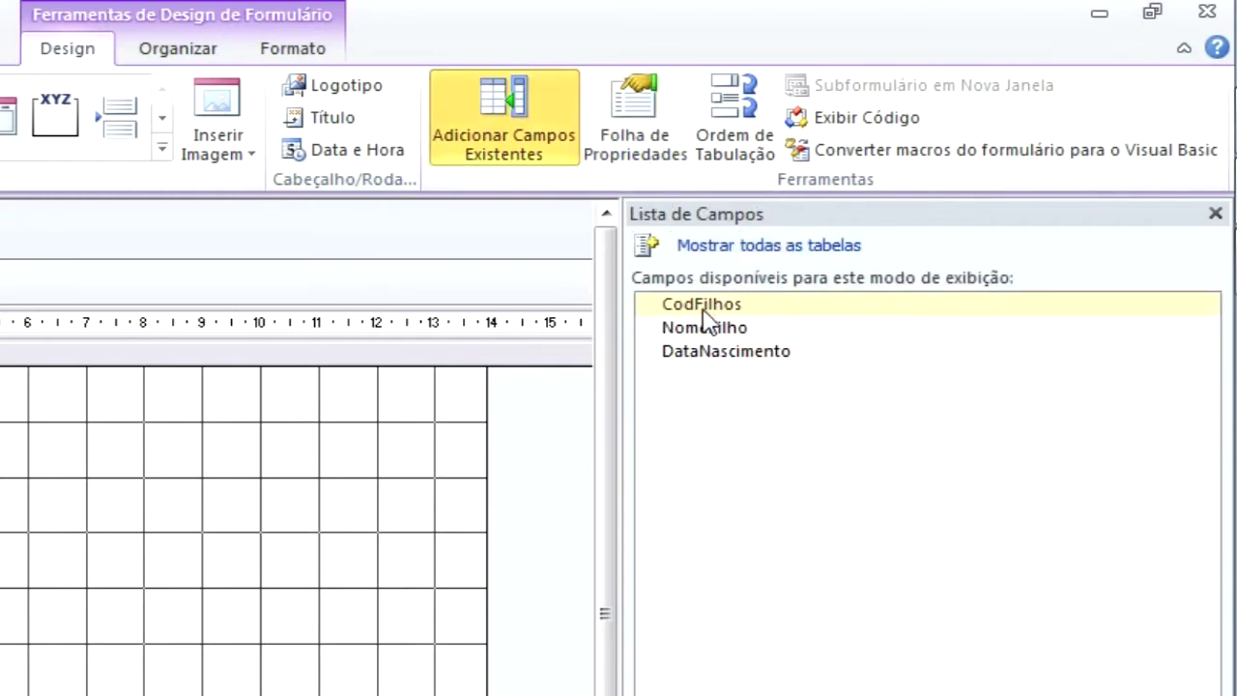
{"action": "left_click_drag", "start_coordinate": [709, 331], "coordinate": [4, 411]}
{"action": "left_click_drag", "start_coordinate": [785, 353], "coordinate": [235, 500]}
{"action": "left_click", "coordinate": [168, 507]}
{"action": "left_click_drag", "start_coordinate": [168, 500], "coordinate": [122, 495]}
{"action": "left_click_drag", "start_coordinate": [122, 422], "coordinate": [73, 423]}
{"action": "left_click_drag", "start_coordinate": [103, 505], "coordinate": [17, 475]}
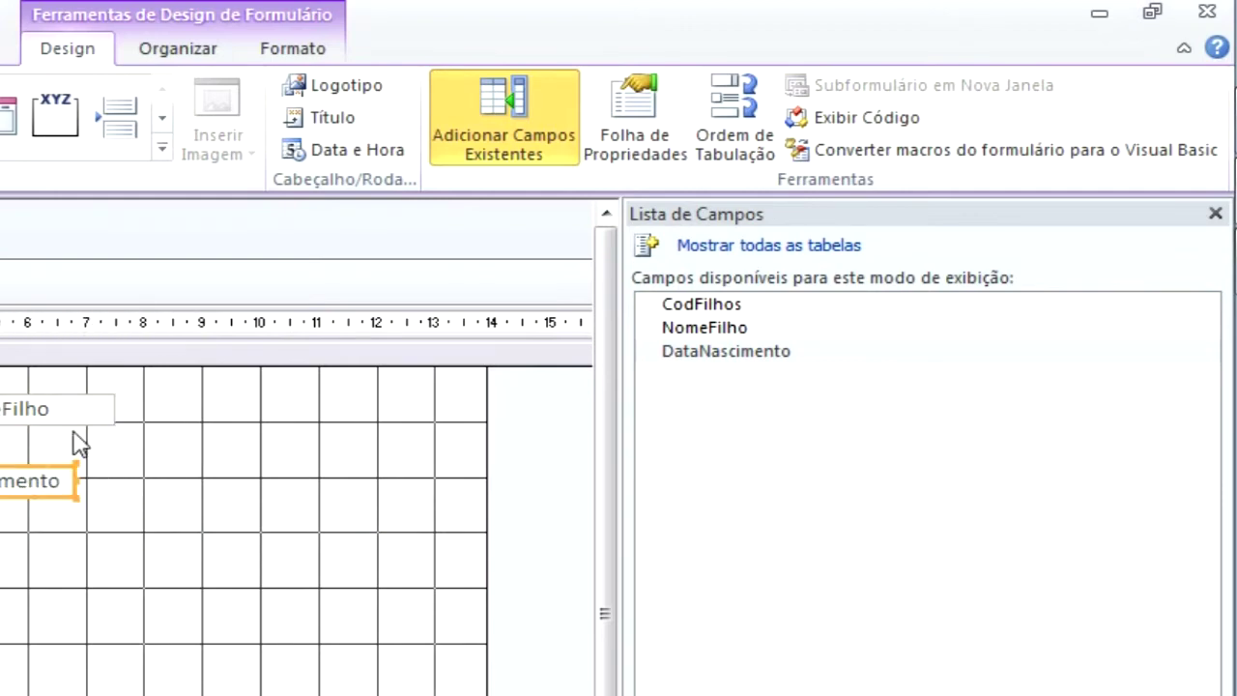
Step: Set the form's default view (Modo padrão) to Formulário contínuo
{"action": "left_click", "coordinate": [646, 143]}
{"action": "left_click", "coordinate": [666, 314]}
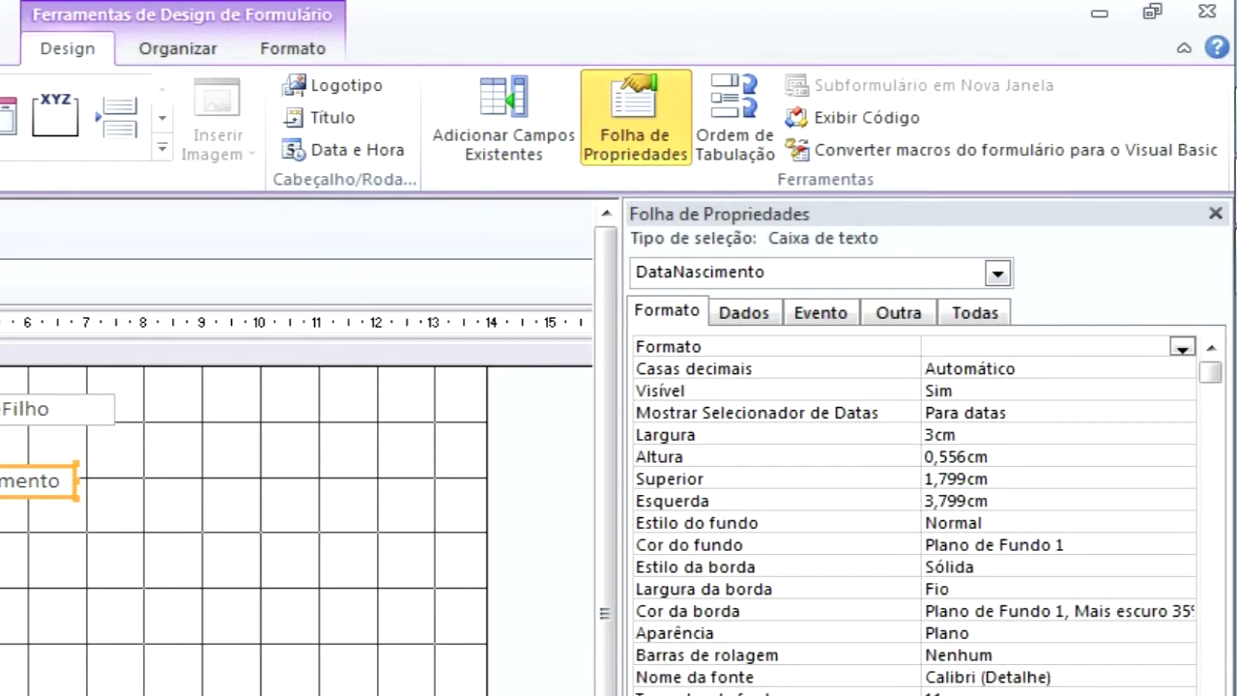
{"action": "left_click", "coordinate": [2, 322]}
{"action": "left_click", "coordinate": [1116, 367]}
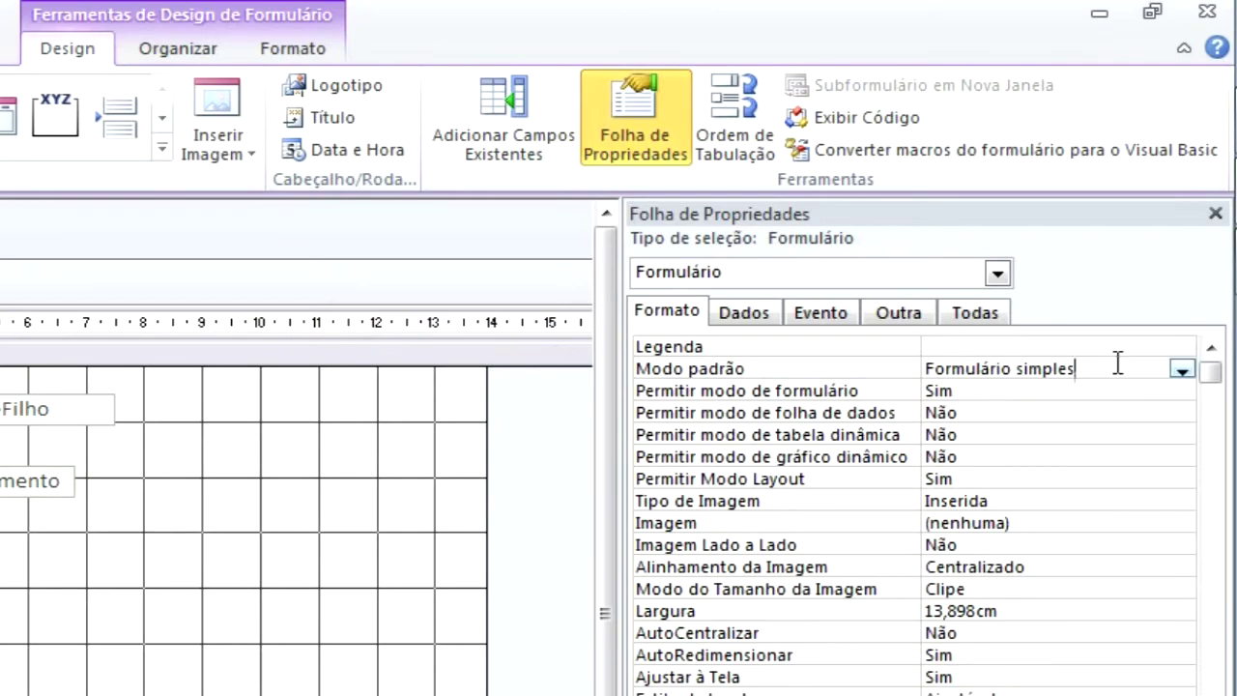
{"action": "left_click", "coordinate": [1180, 367]}
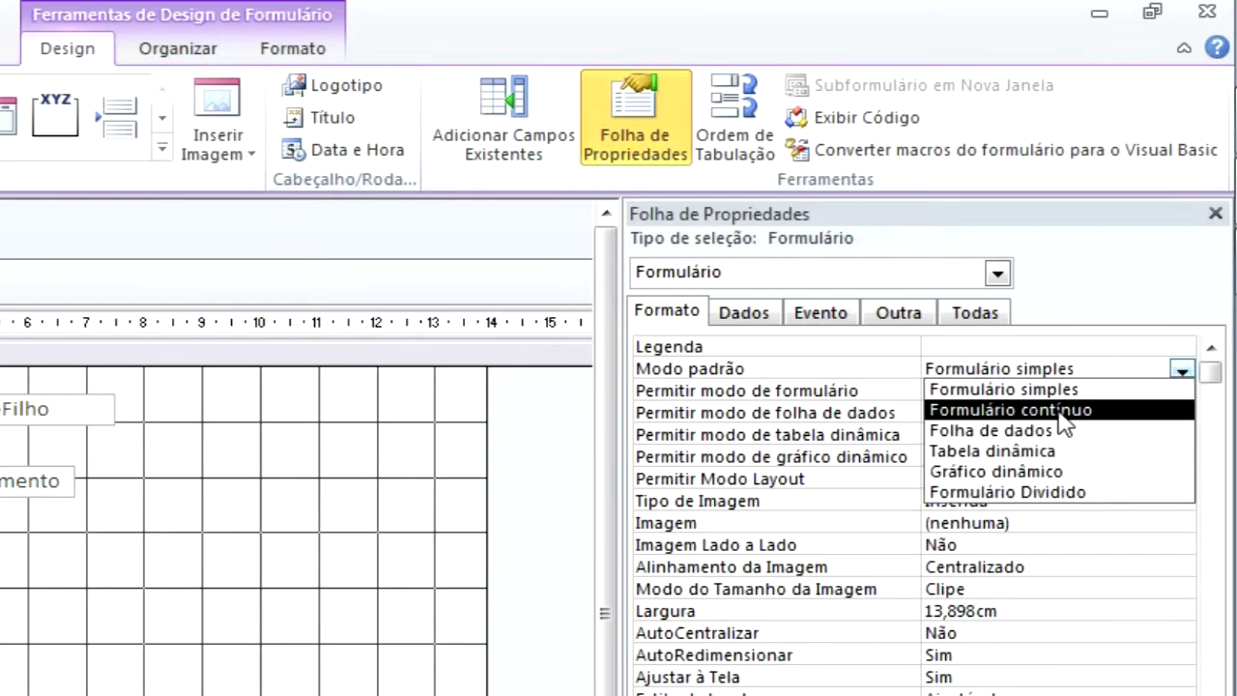
{"action": "left_click", "coordinate": [1061, 414]}
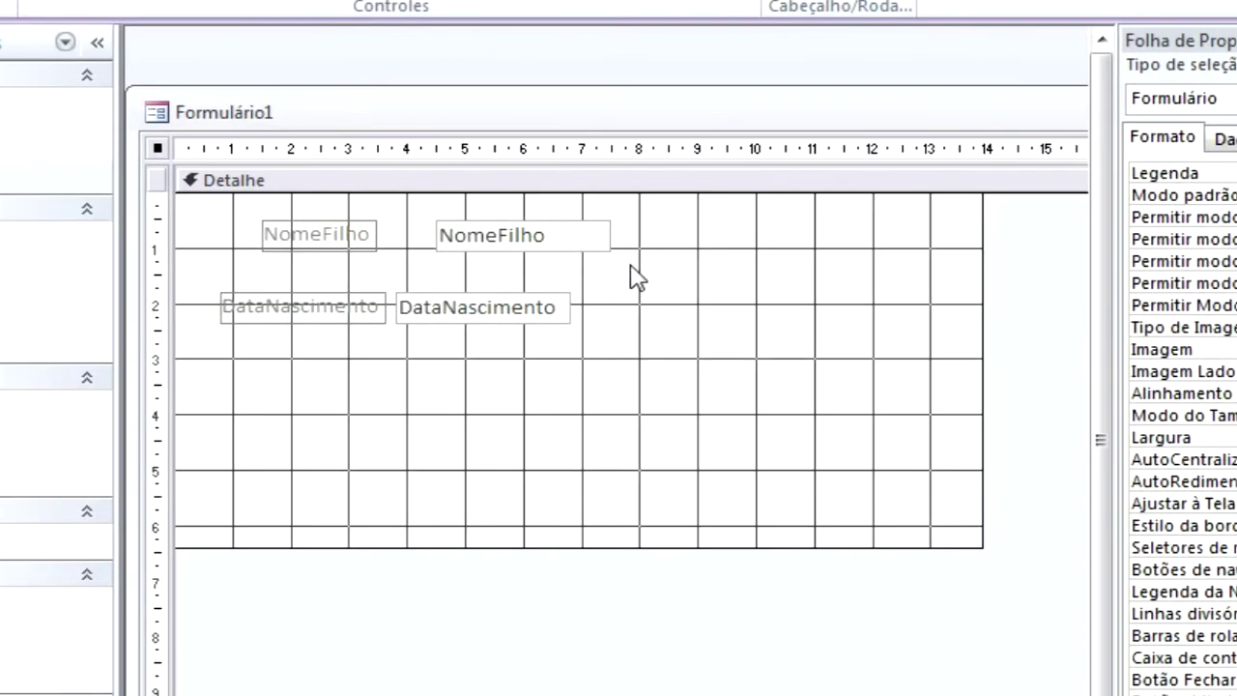
Step: Move the DataNascimento field up to the row of NomeFilho and add a form header and footer
{"action": "left_click", "coordinate": [580, 314]}
{"action": "left_click_drag", "start_coordinate": [580, 314], "coordinate": [827, 250]}
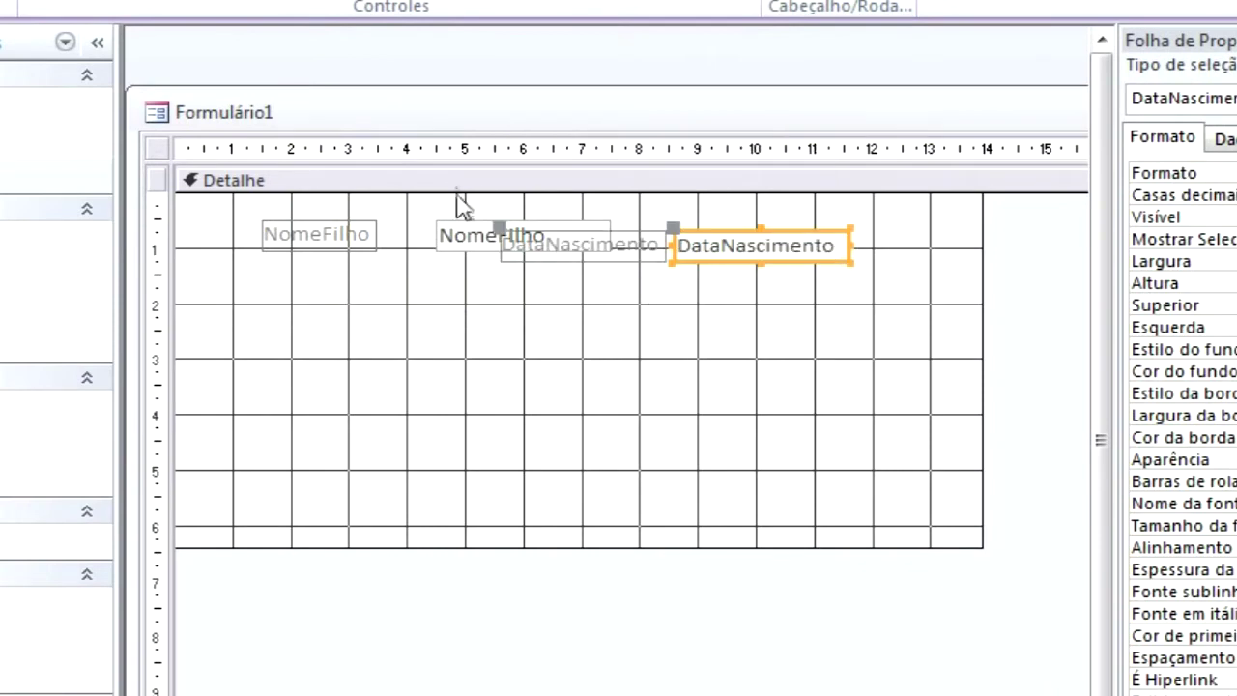
{"action": "left_click", "coordinate": [411, 280]}
{"action": "right_click", "coordinate": [411, 280]}
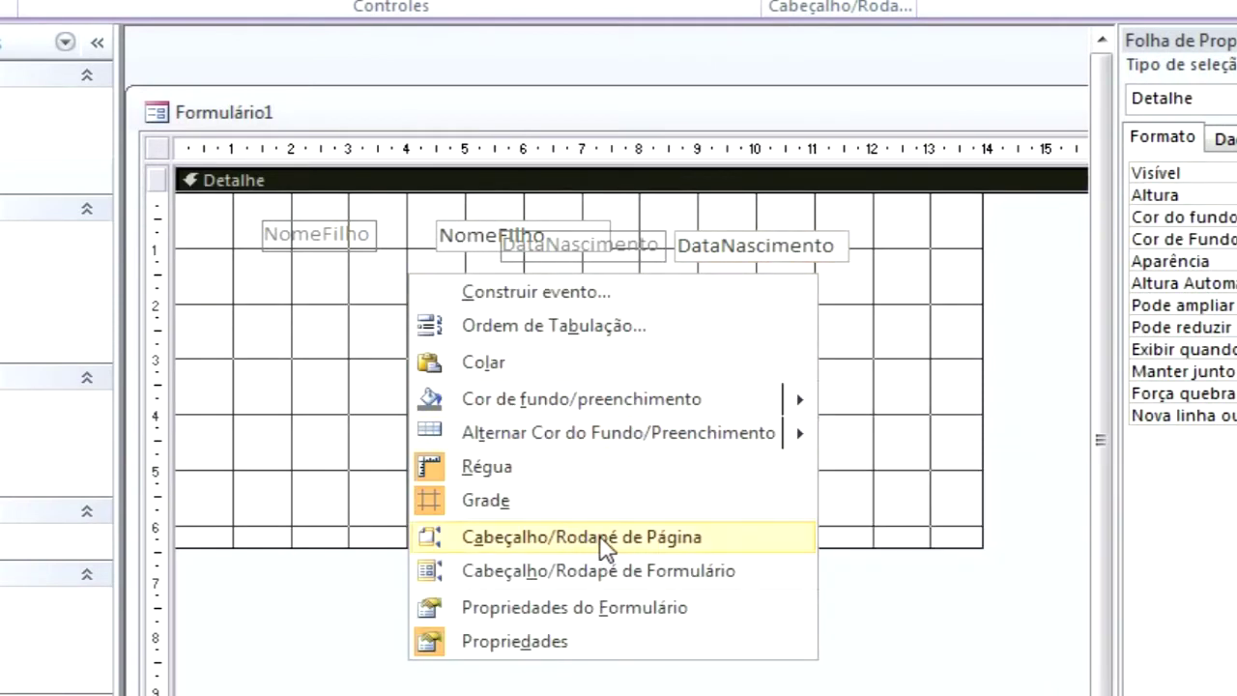
{"action": "left_click", "coordinate": [602, 573]}
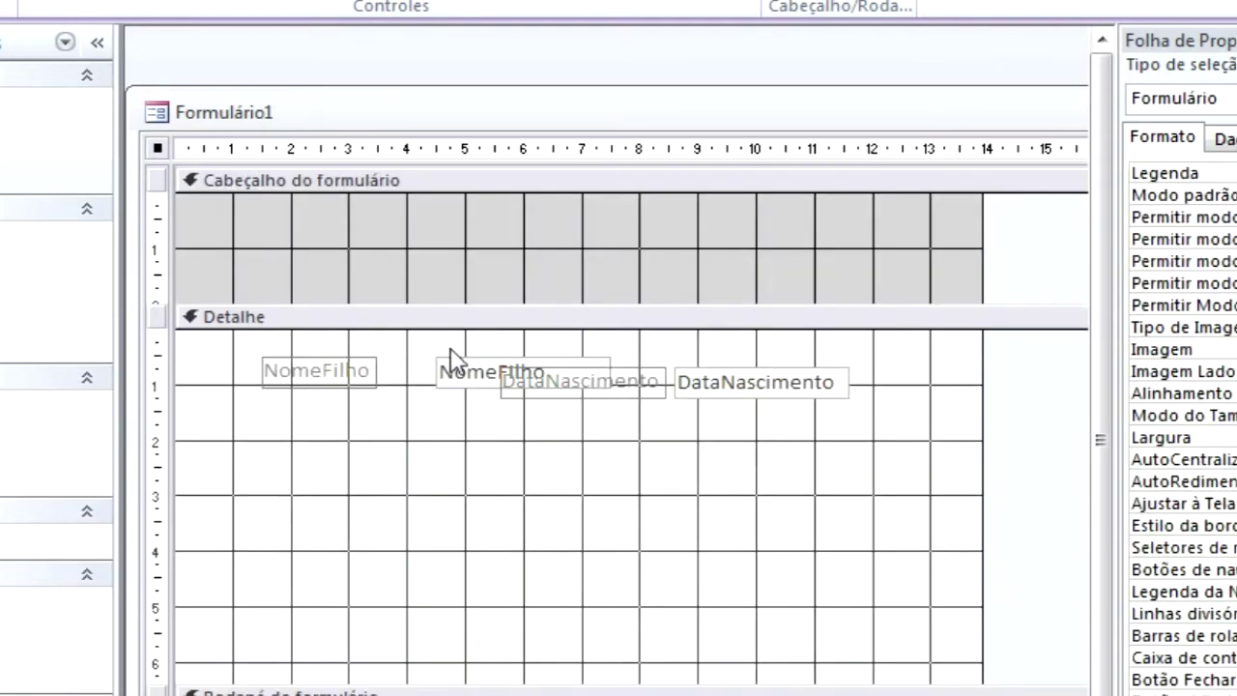
Step: Line up NomeFilho and DataNascimento without overlap in the Detalhe section and delete the NomeFilho label
{"action": "left_click_drag", "start_coordinate": [355, 375], "coordinate": [355, 385]}
{"action": "left_click_drag", "start_coordinate": [732, 389], "coordinate": [841, 384]}
{"action": "left_click_drag", "start_coordinate": [568, 384], "coordinate": [526, 383]}
{"action": "mouse_move", "coordinate": [194, 348]}
{"action": "left_mouse_down"}
{"action": "mouse_move", "coordinate": [298, 433]}
{"action": "mouse_move", "coordinate": [292, 421]}
{"action": "left_mouse_up"}
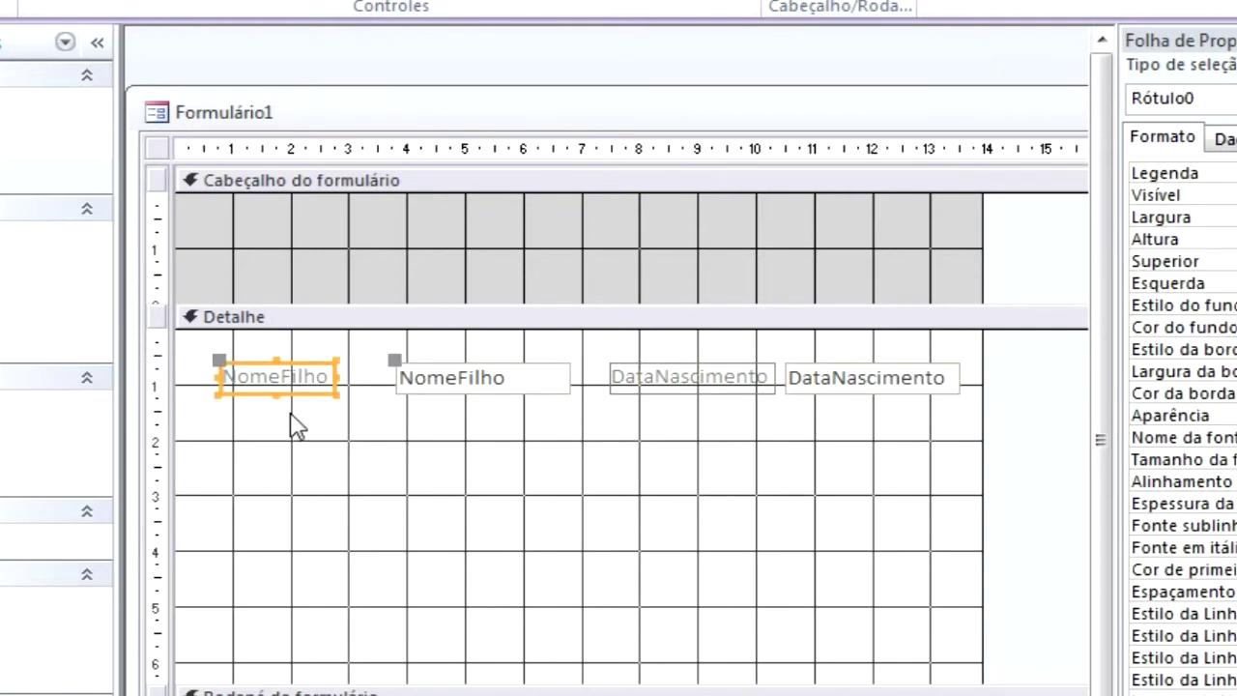
{"action": "key", "text": "Delete"}
Step: Cut the DataNascimento label from Detalhe, paste it twice into the form header and move one copy to about 2.4 cm from the left edge
{"action": "left_click_drag", "start_coordinate": [592, 350], "coordinate": [703, 435]}
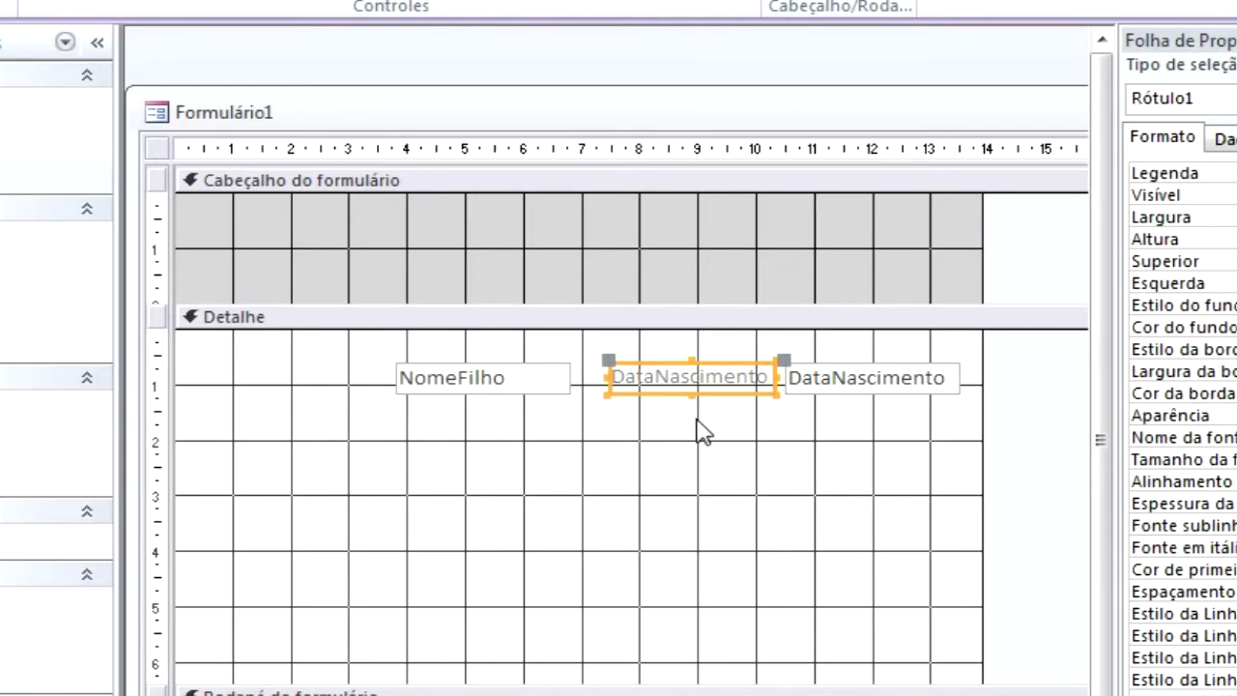
{"action": "key", "text": "Delete"}
{"action": "left_click", "coordinate": [437, 250]}
{"action": "left_click_drag", "start_coordinate": [304, 232], "coordinate": [706, 267]}
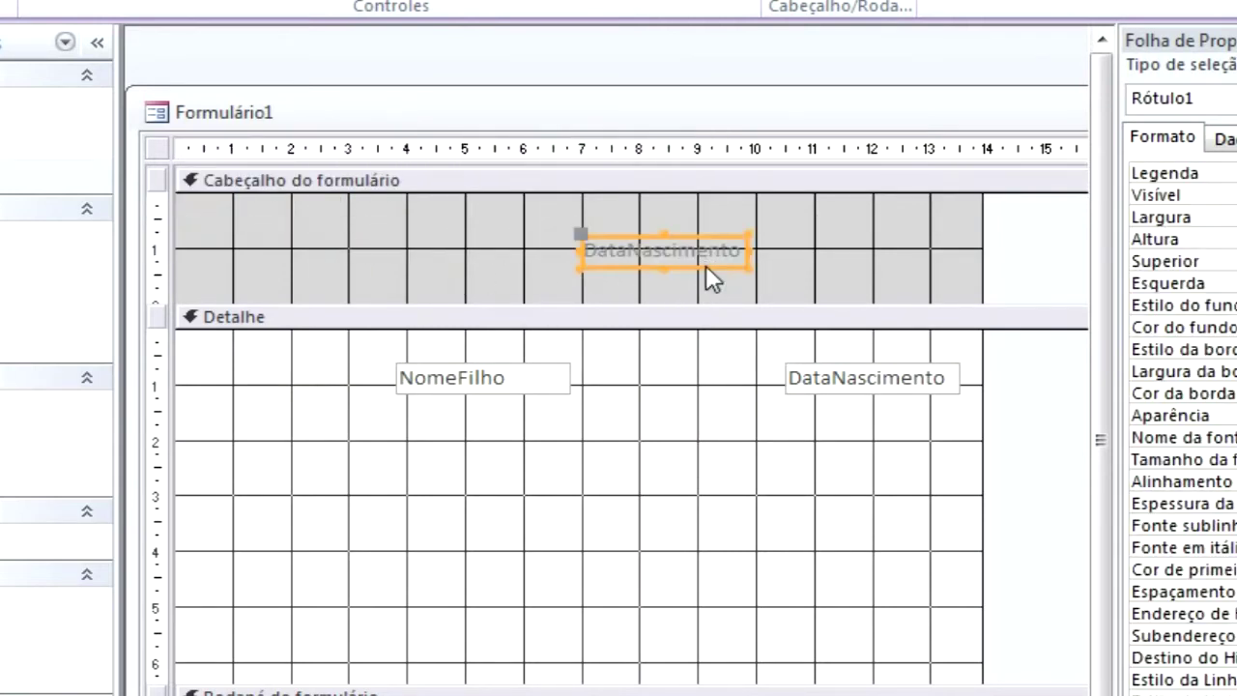
{"action": "key", "text": "ctrl+v"}
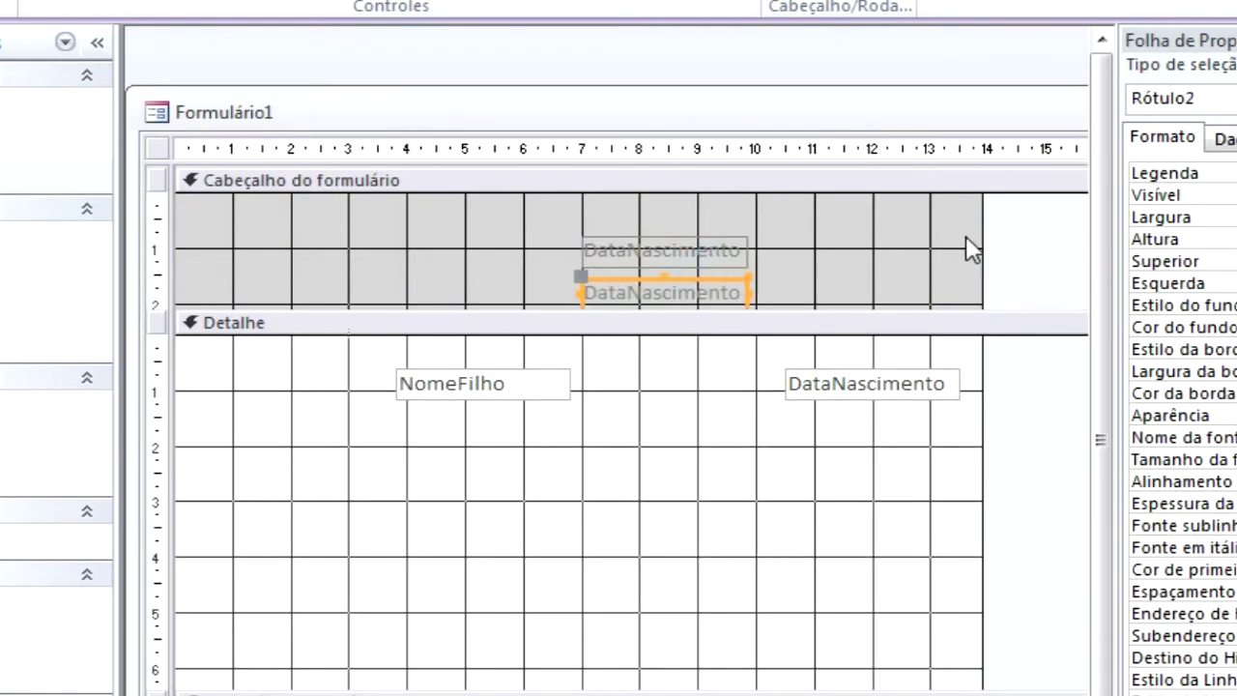
{"action": "left_click_drag", "start_coordinate": [724, 242], "coordinate": [462, 243]}
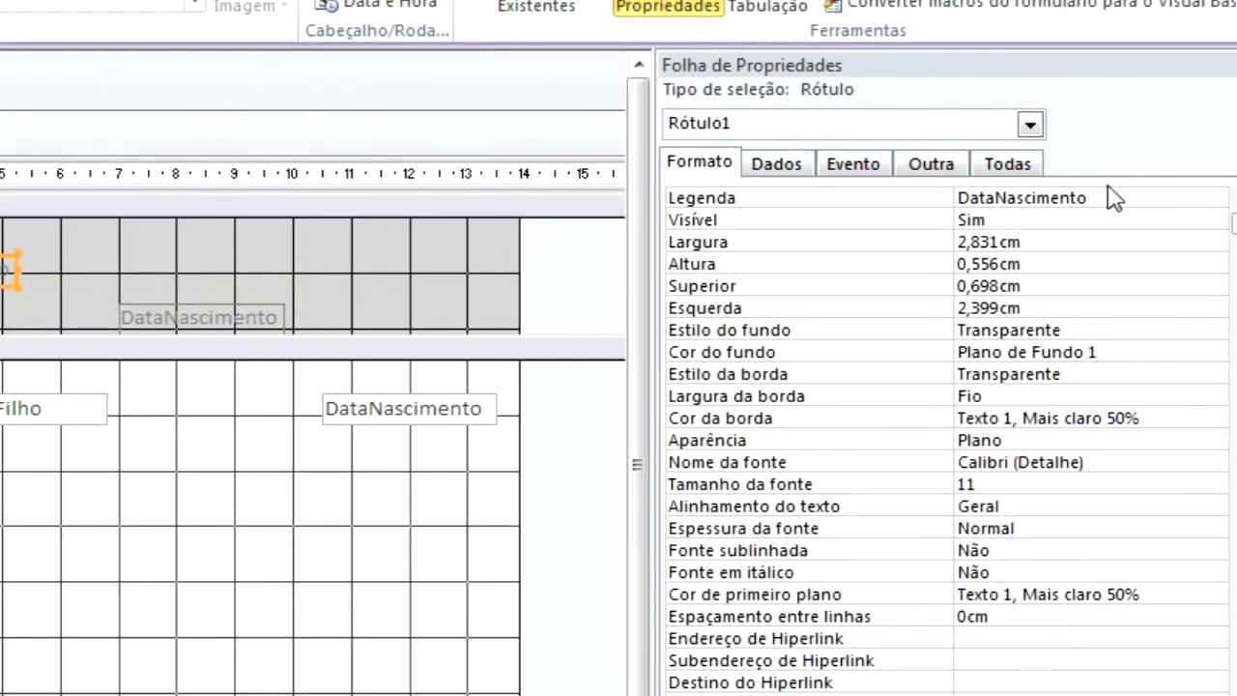
Step: Set the captions of the two header labels to Nome and Dt Nascimento
{"action": "left_click", "coordinate": [1001, 182]}
{"action": "type", "text": "Nome"}
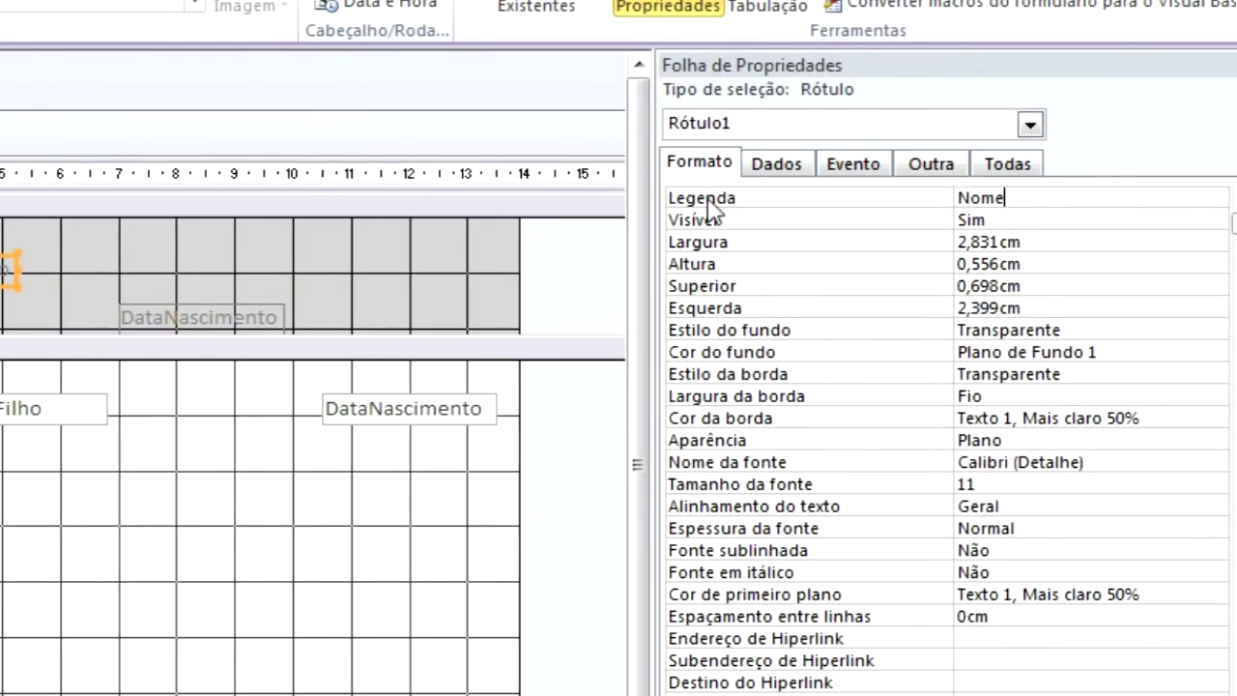
{"action": "left_click", "coordinate": [268, 314]}
{"action": "left_click", "coordinate": [1117, 197]}
{"action": "left_click", "coordinate": [734, 198]}
{"action": "type", "text": "Dt "}
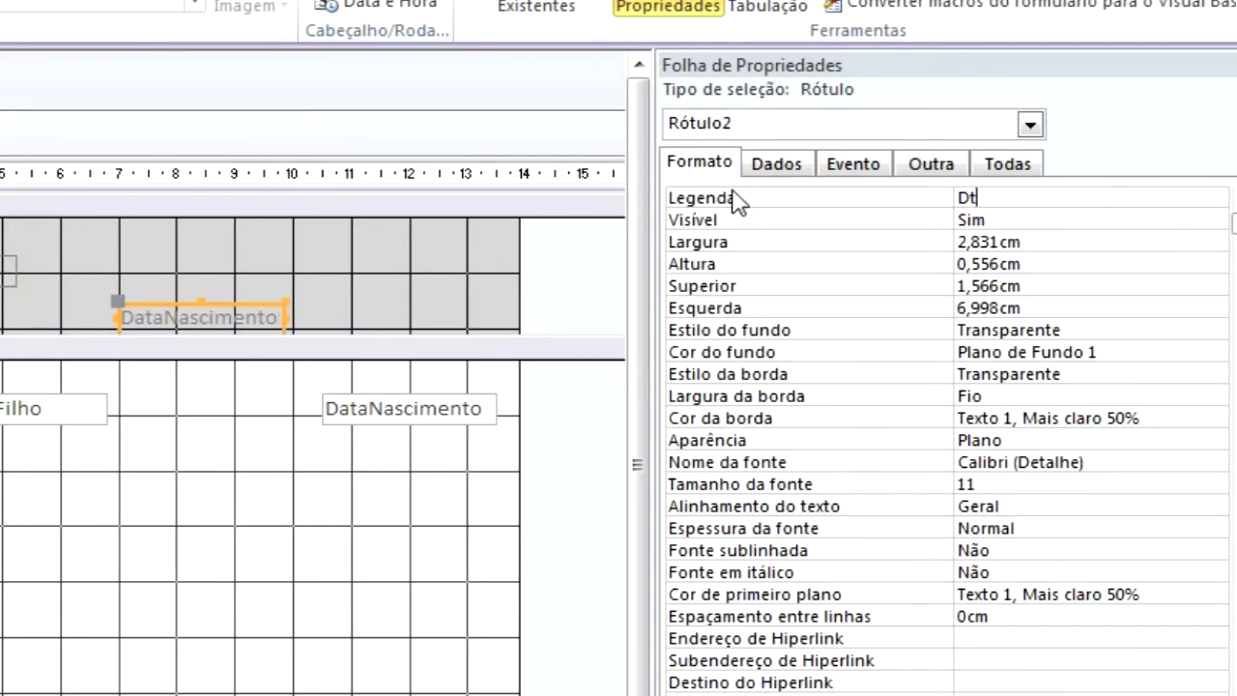
{"action": "type", "text": "Nascimento"}
{"action": "key", "text": "Return"}
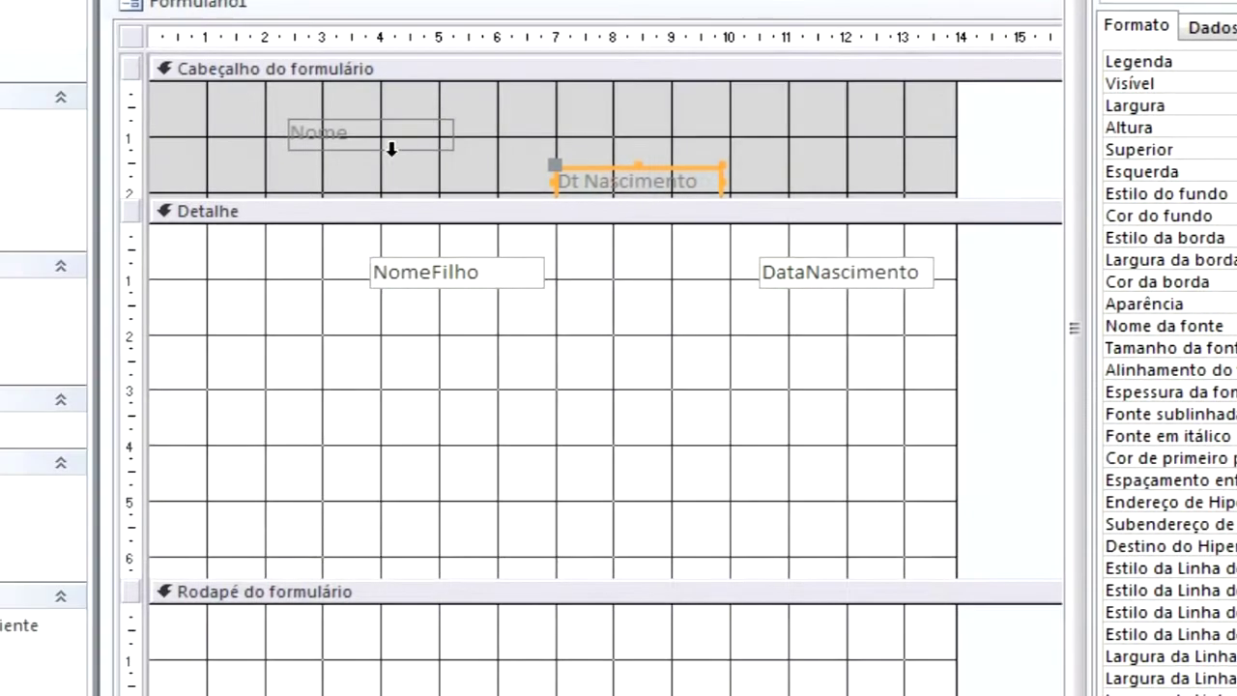
Step: Spread the header labels along one row, widen NomeFilho to about 7.8 cm under Nome, and place DataNascimento directly beside it
{"action": "left_click_drag", "start_coordinate": [397, 145], "coordinate": [276, 121]}
{"action": "left_click_drag", "start_coordinate": [602, 175], "coordinate": [647, 101]}
{"action": "left_click_drag", "start_coordinate": [484, 276], "coordinate": [613, 242]}
{"action": "left_click_drag", "start_coordinate": [828, 270], "coordinate": [694, 242]}
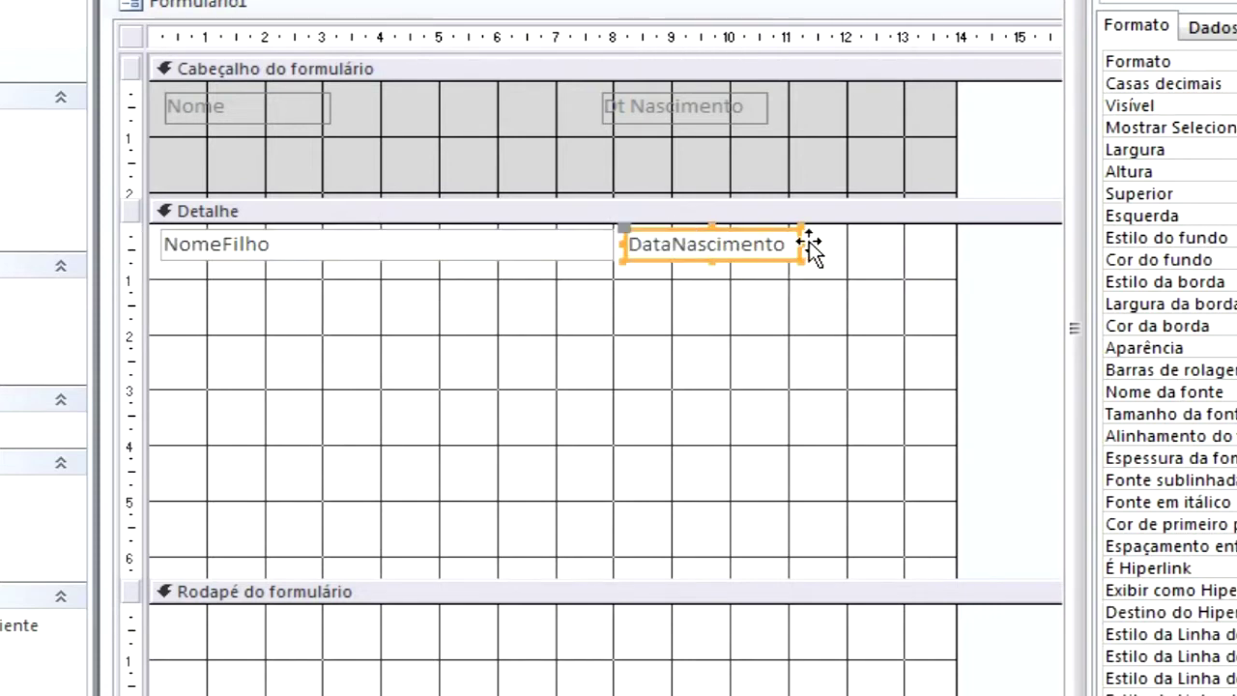
Step: Align Dt Nascimento above its field, and shrink the header to about 1 cm, Detalhe to fit its fields, and the footer to nothing
{"action": "left_click_drag", "start_coordinate": [747, 200], "coordinate": [716, 110]}
{"action": "left_click", "coordinate": [698, 111]}
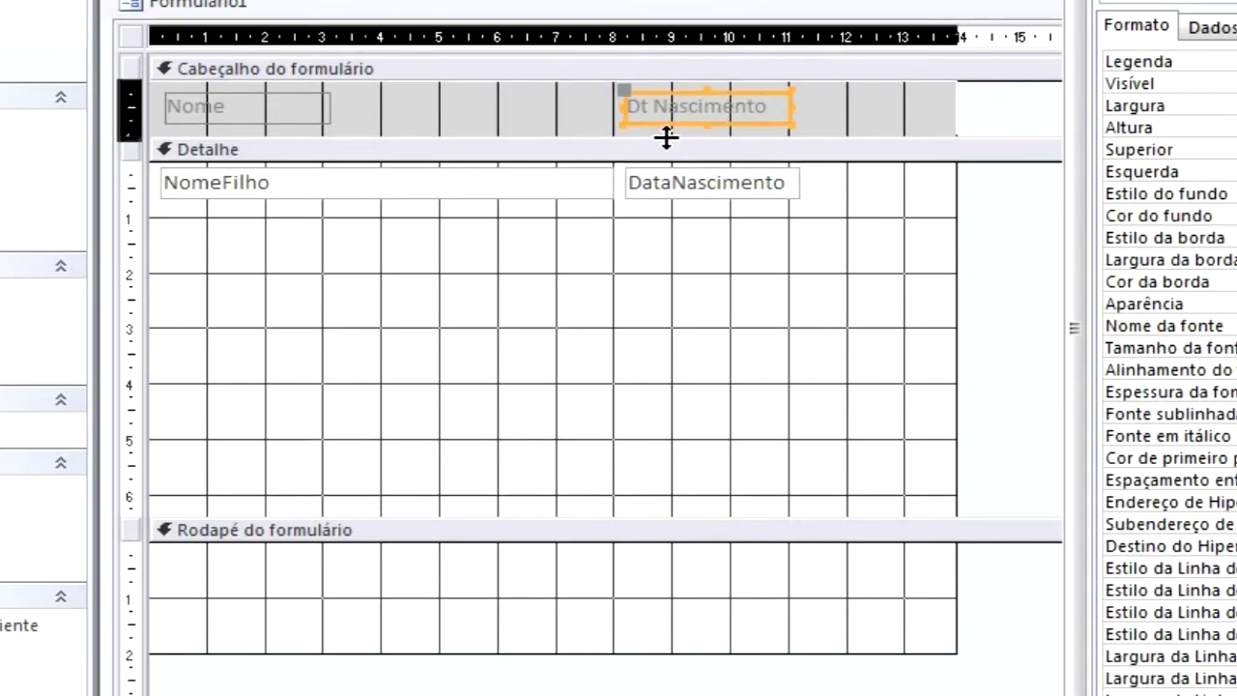
{"action": "left_click", "coordinate": [615, 534]}
{"action": "left_click_drag", "start_coordinate": [613, 519], "coordinate": [553, 219]}
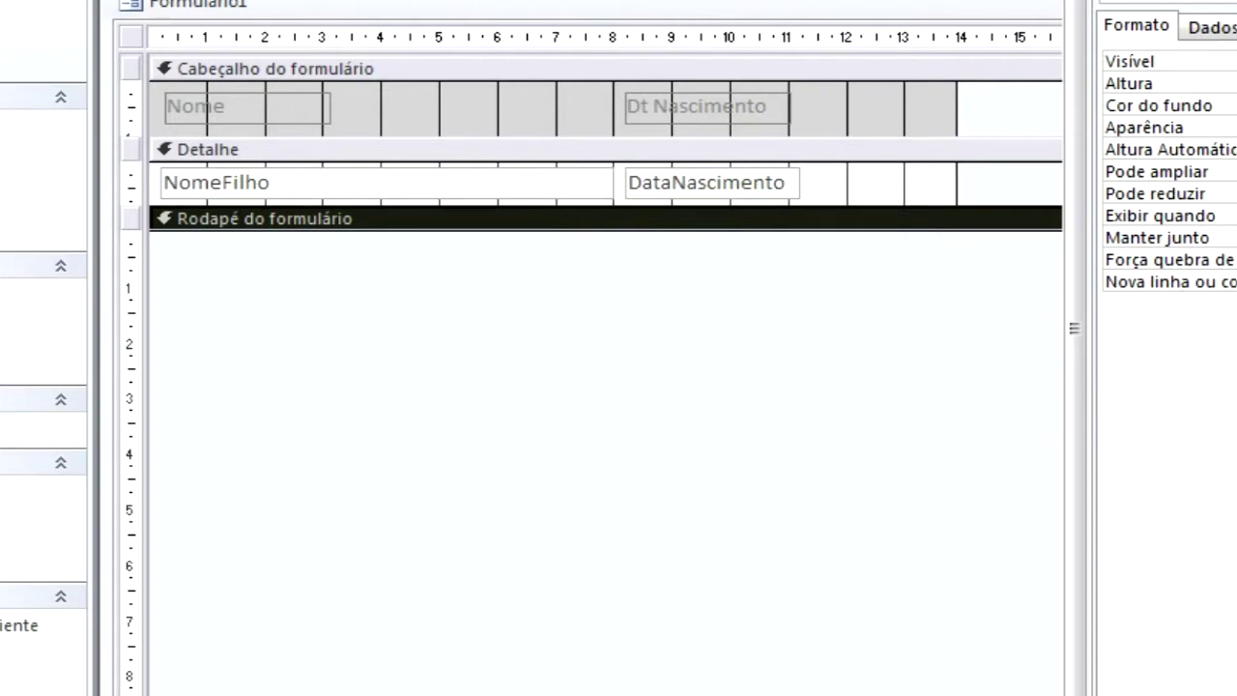
Step: Preview the continuous form in form view and return to design view
{"action": "key", "text": "F5"}
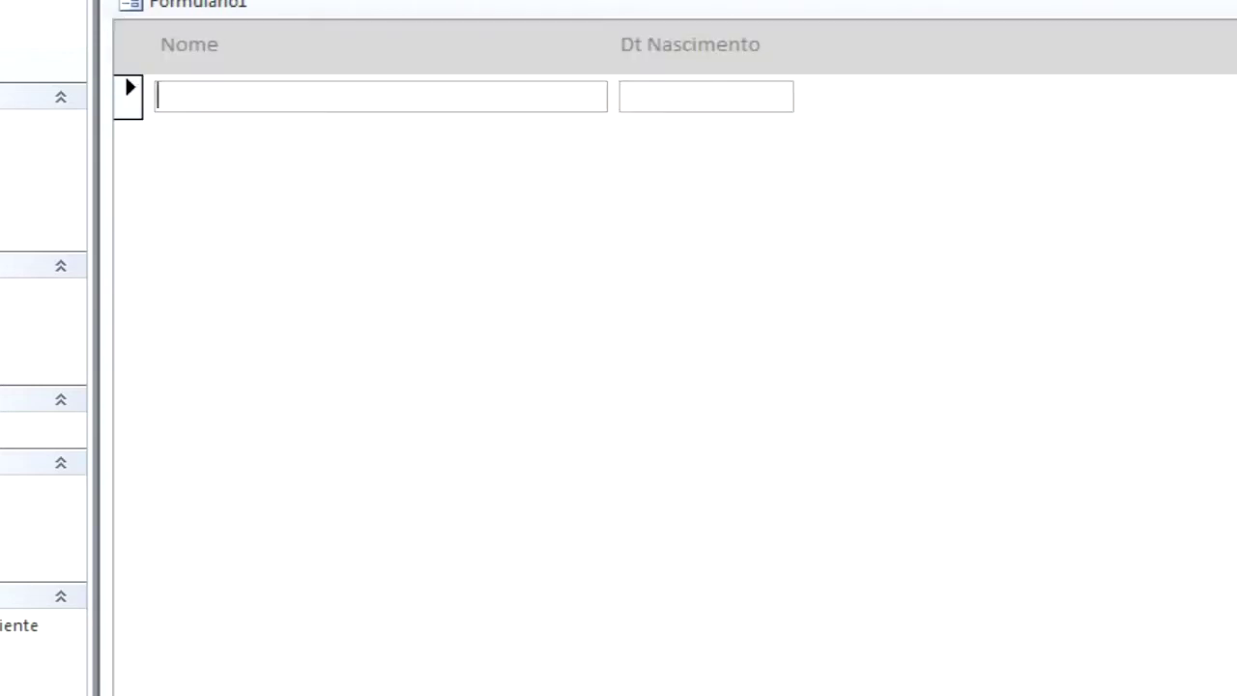
{"action": "left_click", "coordinate": [10, 5]}
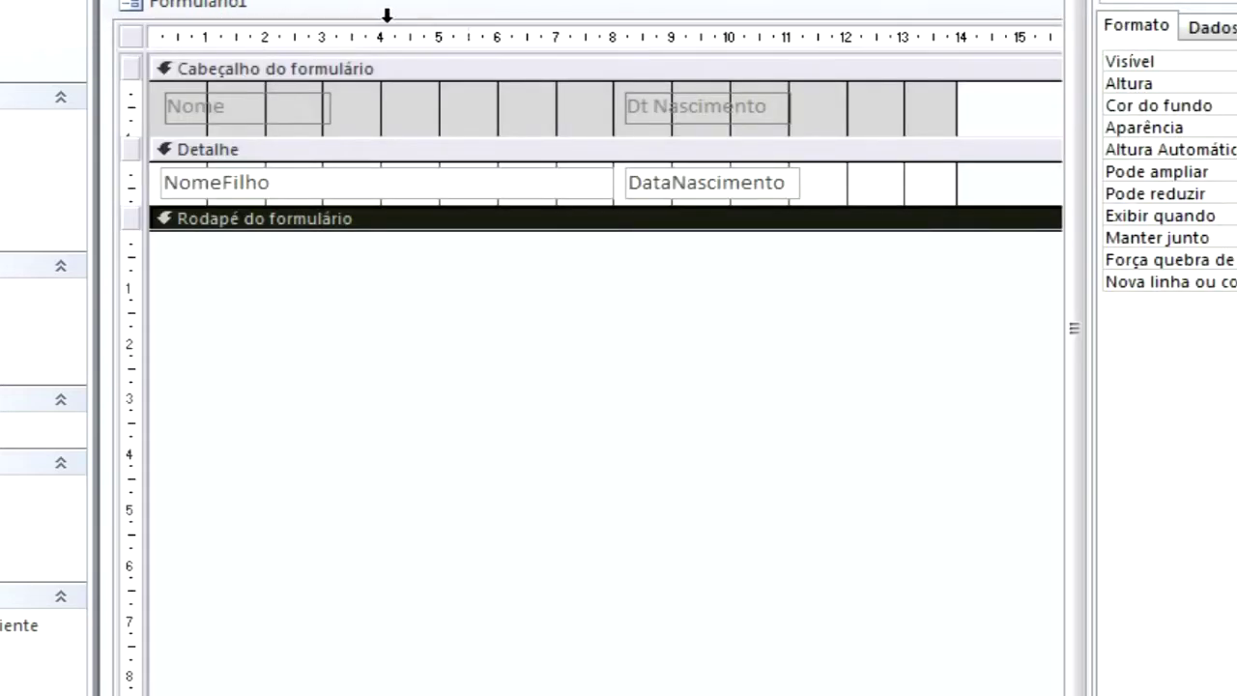
{"action": "double_click", "coordinate": [351, 3]}
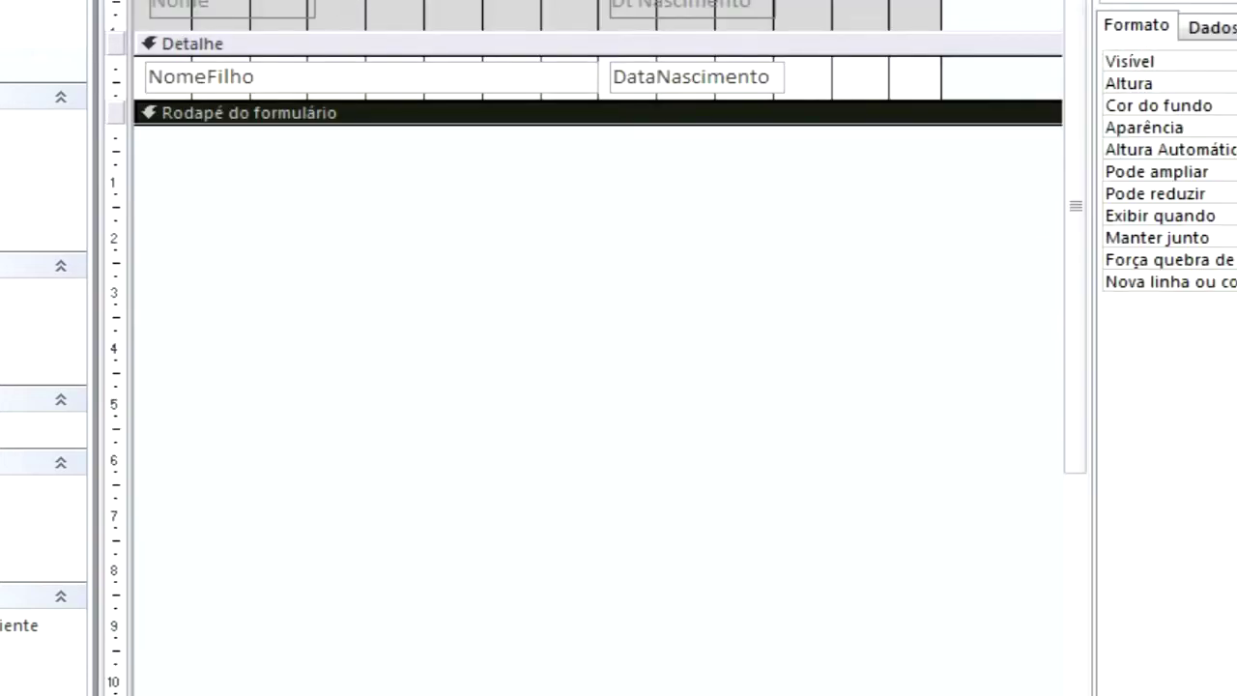
Step: Close the form and save it as frmSubCliente
{"action": "key", "text": "ctrl+w"}
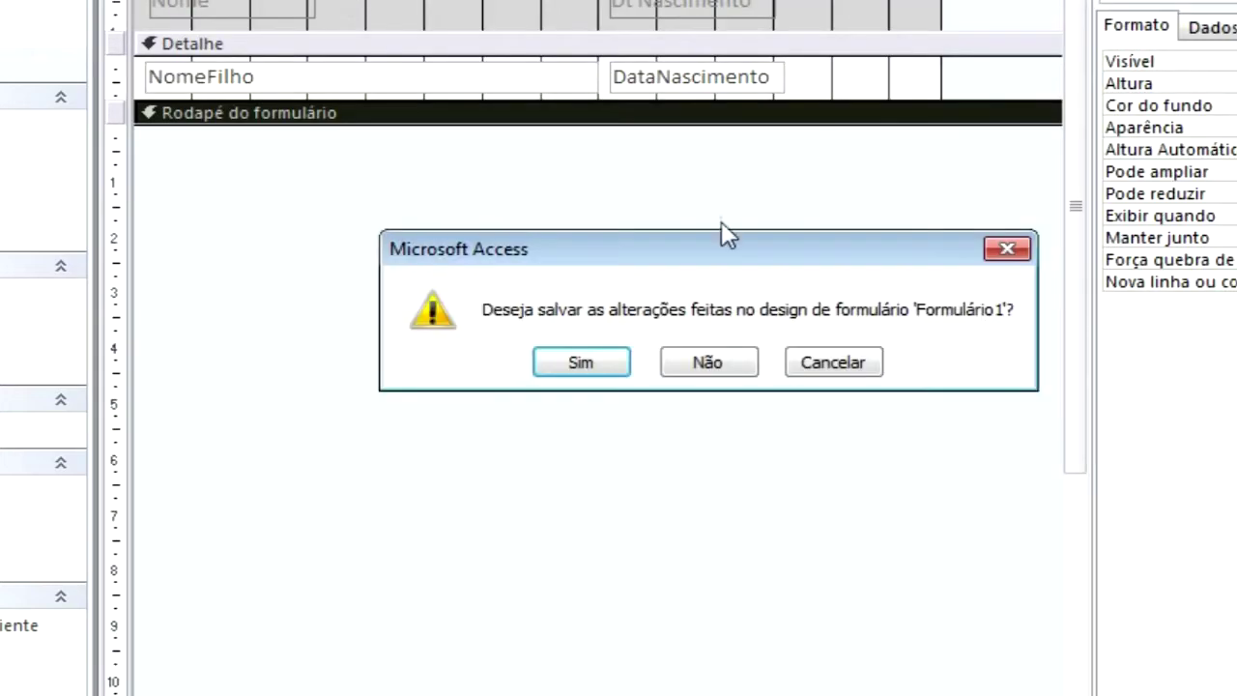
{"action": "left_click", "coordinate": [583, 362]}
{"action": "type", "text": "f"}
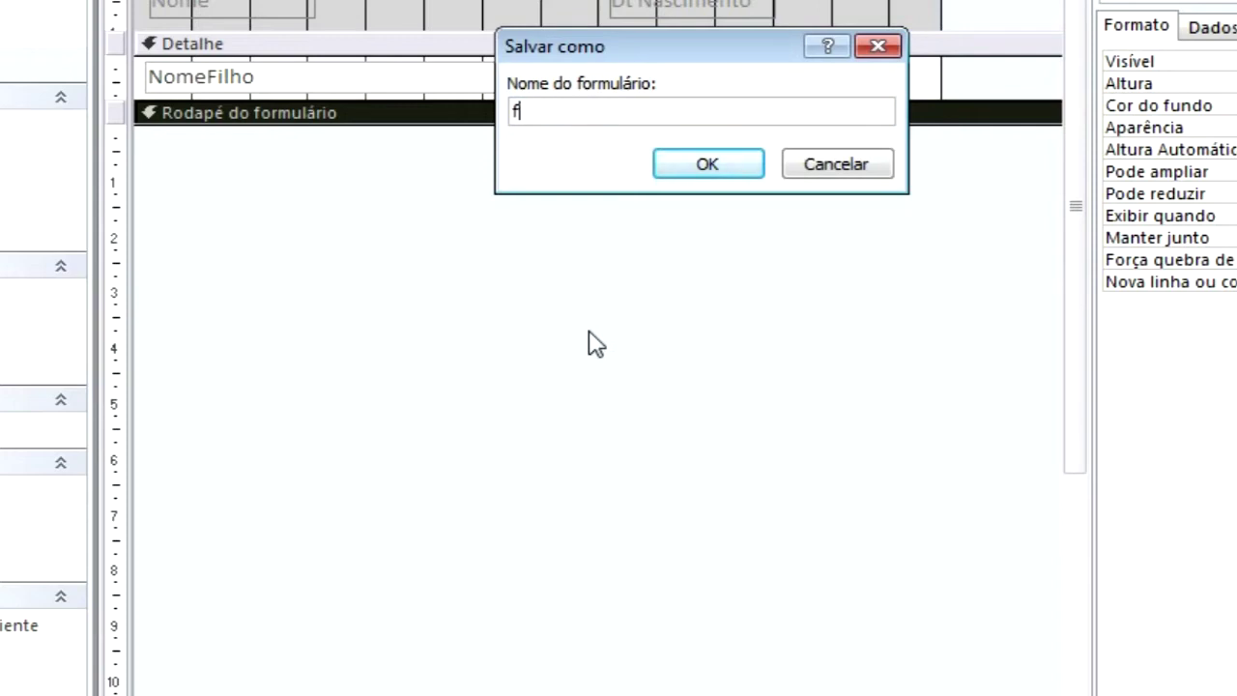
{"action": "type", "text": "rmSubCliente"}
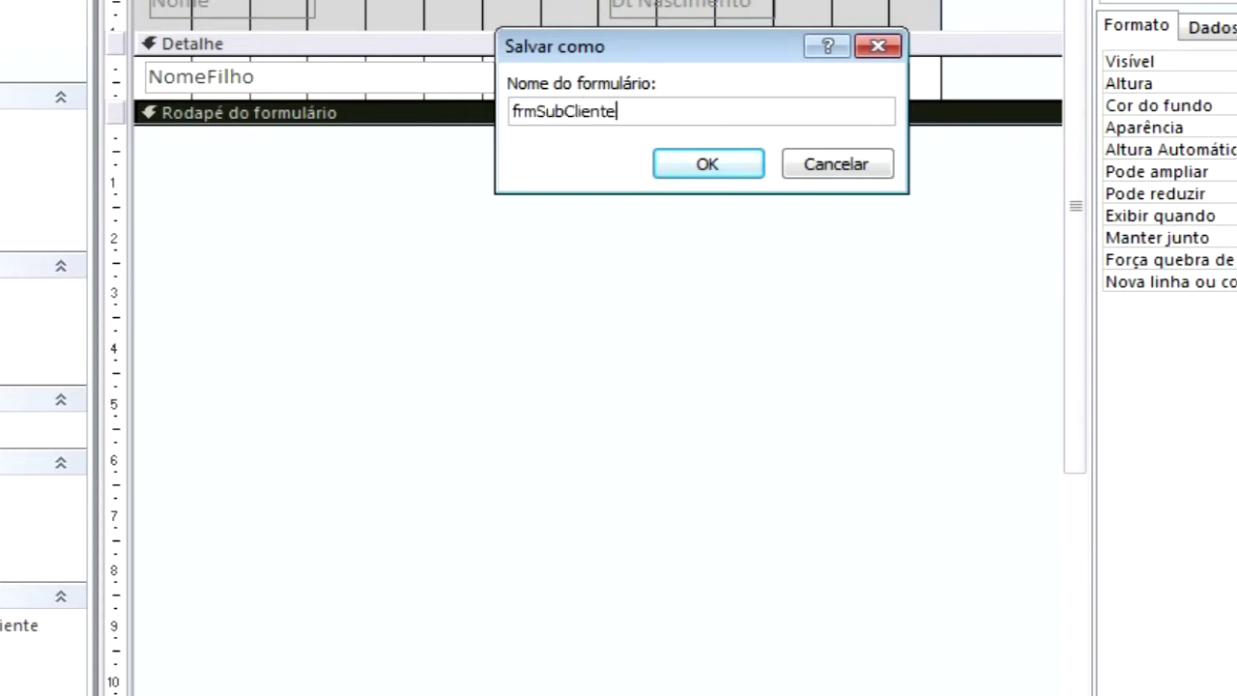
{"action": "key", "text": "Return"}
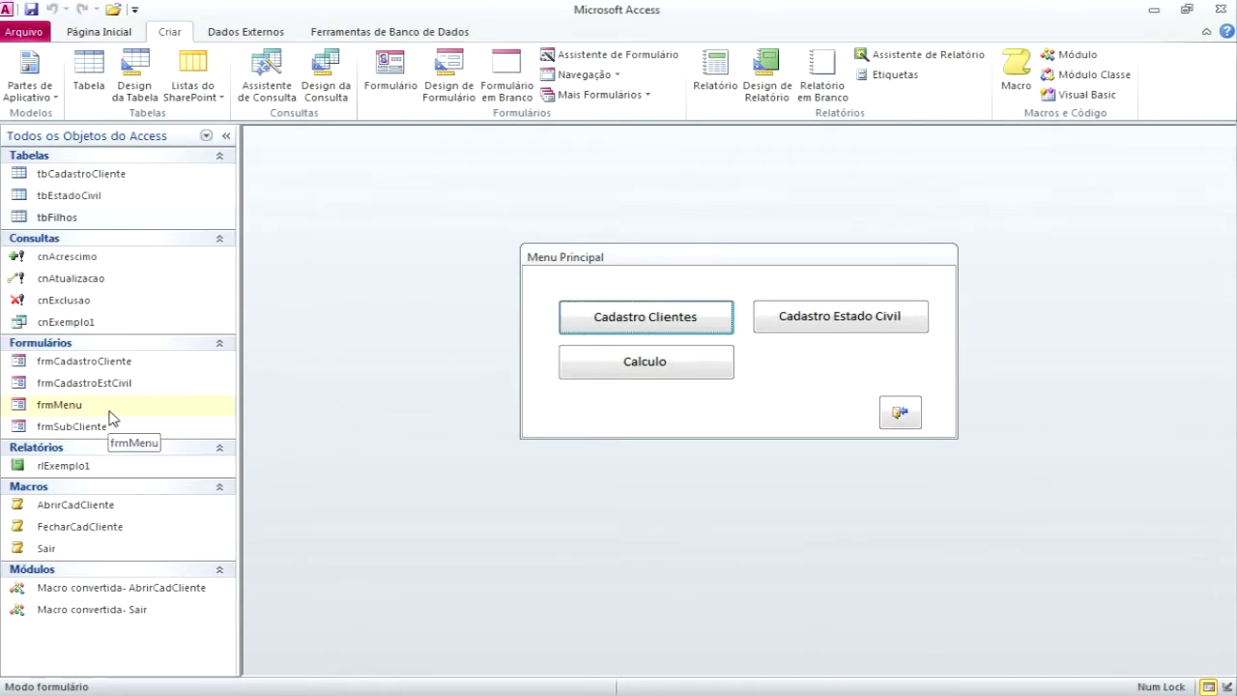
Step: Open the Cadastro de Clientes form from the main menu, switch it to design view and maximize it
{"action": "left_click", "coordinate": [654, 322]}
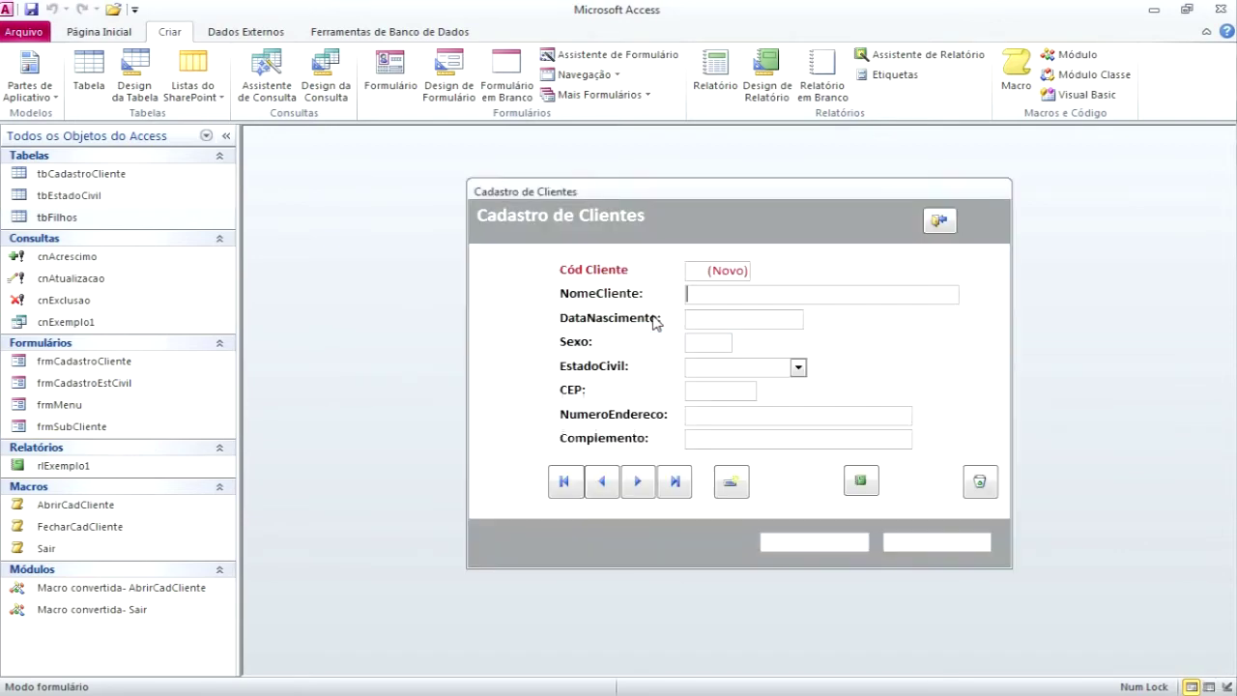
{"action": "right_click", "coordinate": [659, 217]}
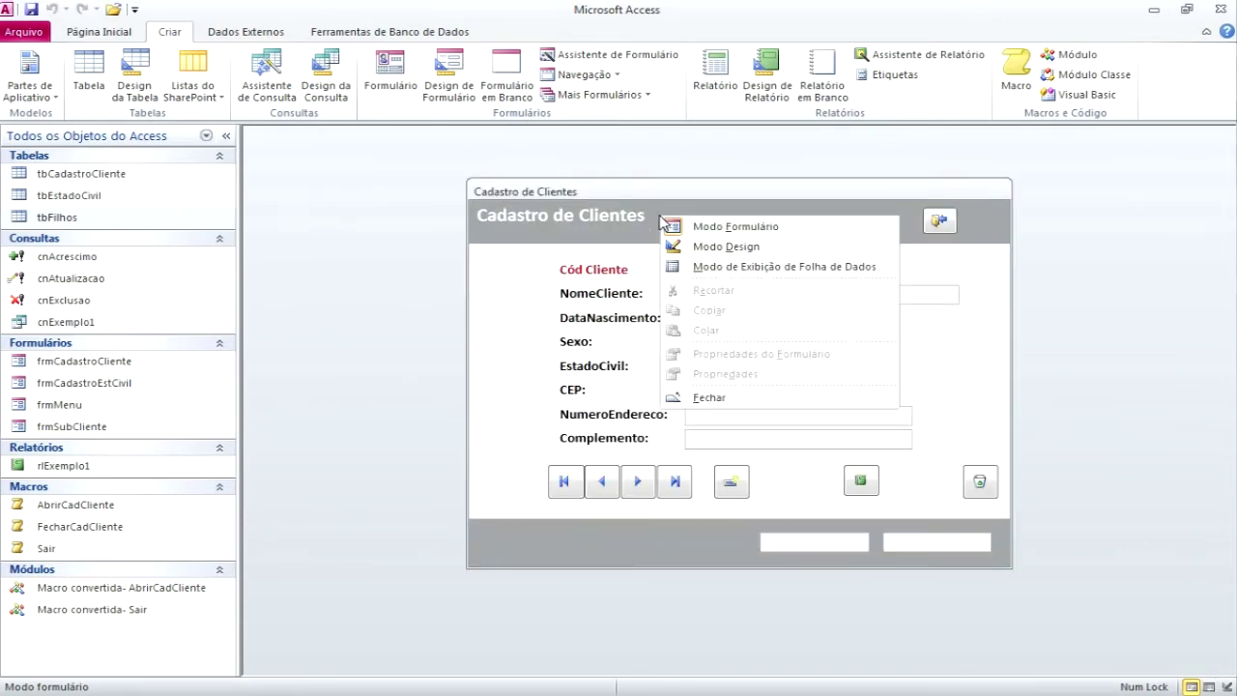
{"action": "left_click", "coordinate": [726, 247]}
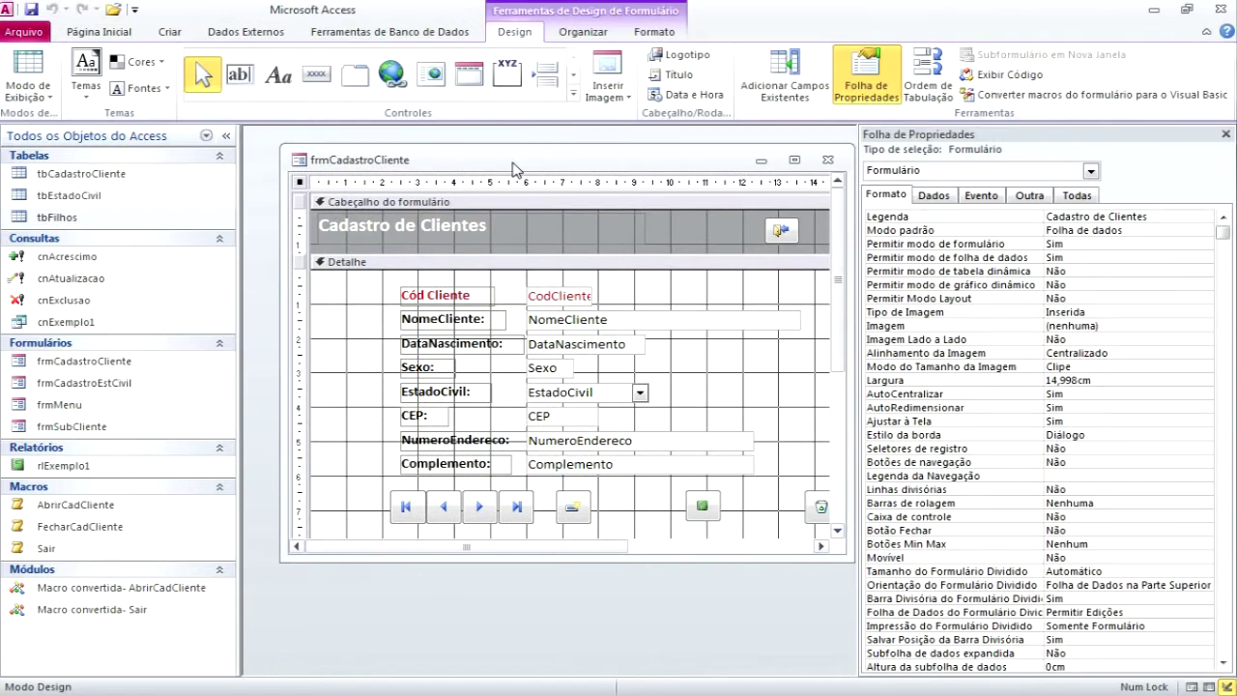
{"action": "double_click", "coordinate": [516, 171]}
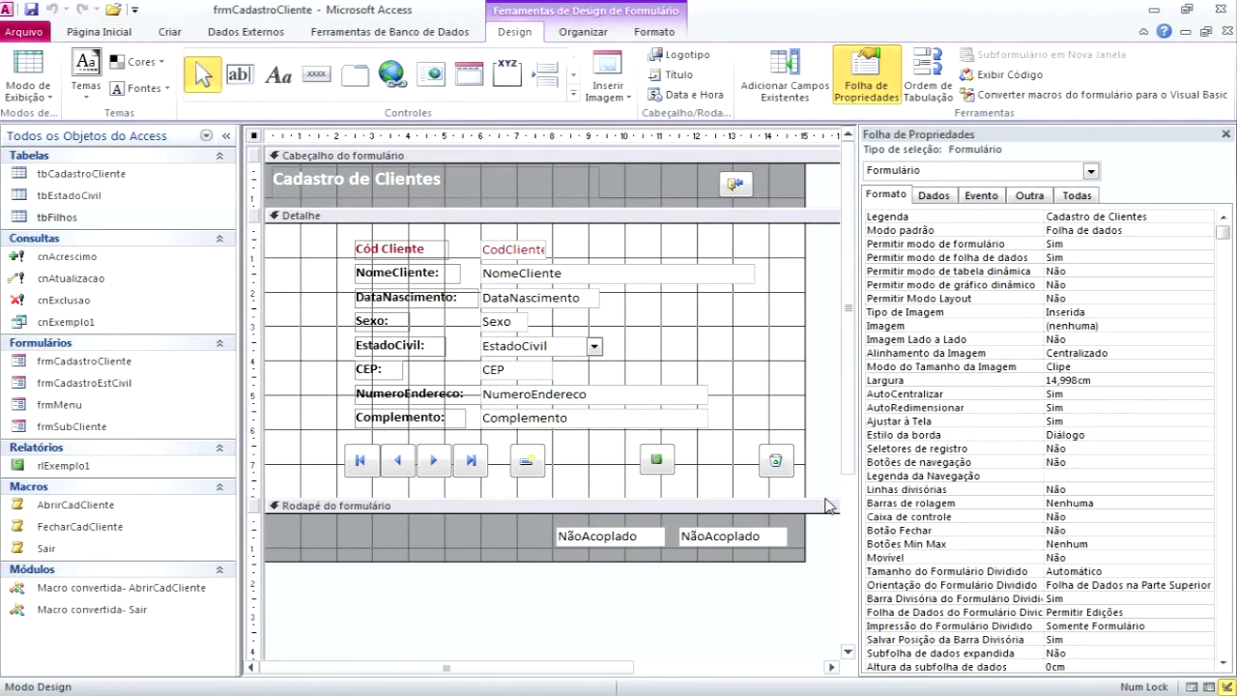
Step: Extend the Detalhe section to about 11 cm high and move its row of command buttons down to 9.603 cm from the section's top
{"action": "left_click_drag", "start_coordinate": [334, 503], "coordinate": [335, 599]}
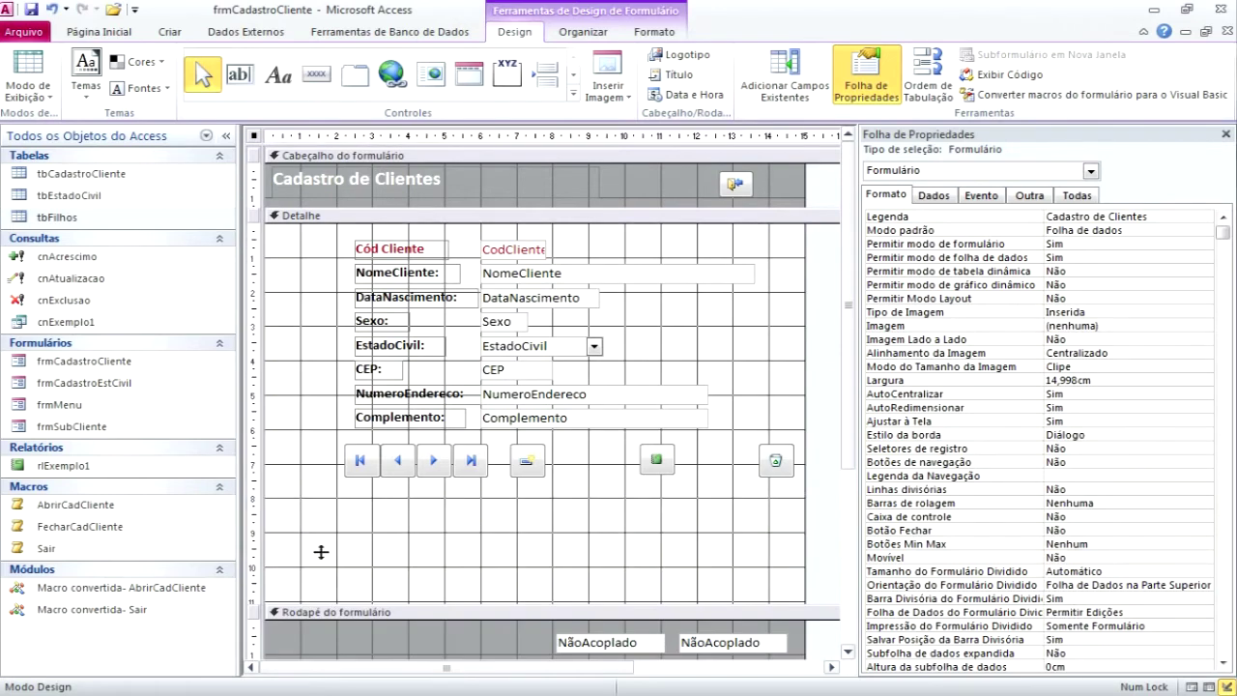
{"action": "left_click", "coordinate": [263, 453]}
{"action": "key", "text": "Down"}
{"action": "key", "text": "Down"}
{"action": "key", "text": "Down"}
{"action": "key", "text": "Down"}
{"action": "key", "text": "Down"}
{"action": "key", "text": "Down"}
{"action": "key", "text": "Down"}
{"action": "key", "text": "Down"}
{"action": "key", "text": "Down"}
{"action": "key", "text": "Down"}
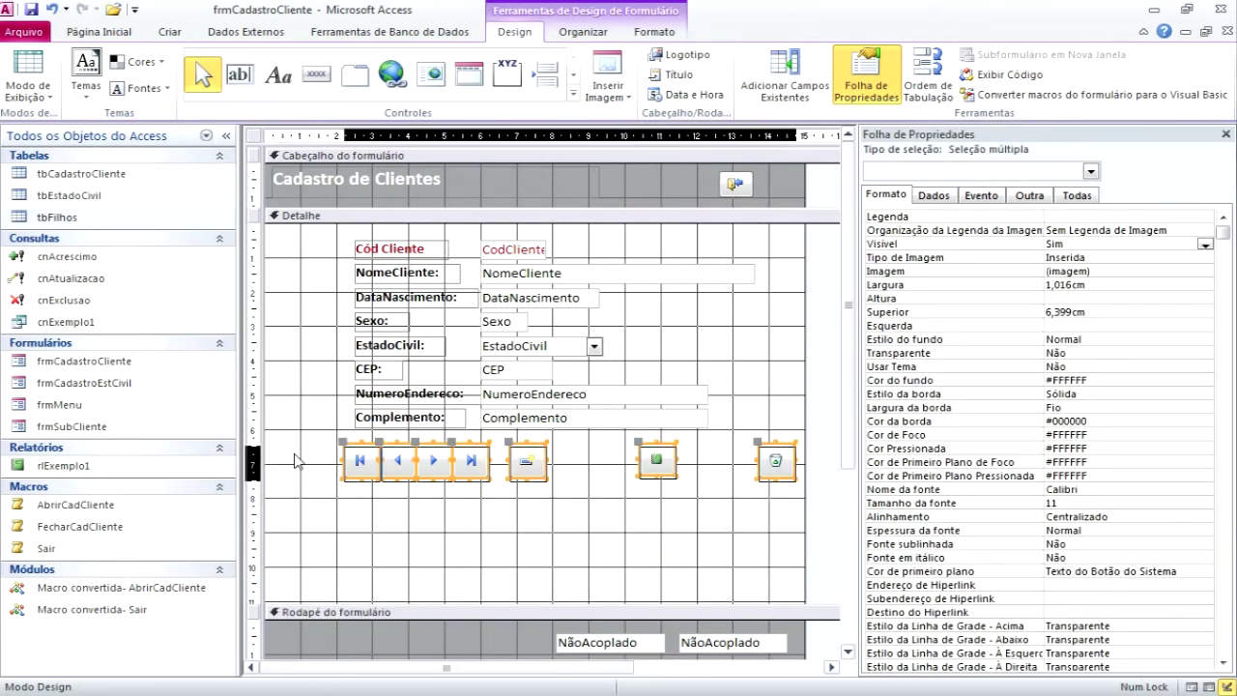
{"action": "key", "text": "Down"}
{"action": "key", "text": "Down"}
{"action": "key", "text": "Down"}
{"action": "key", "text": "Down"}
{"action": "key", "text": "Down"}
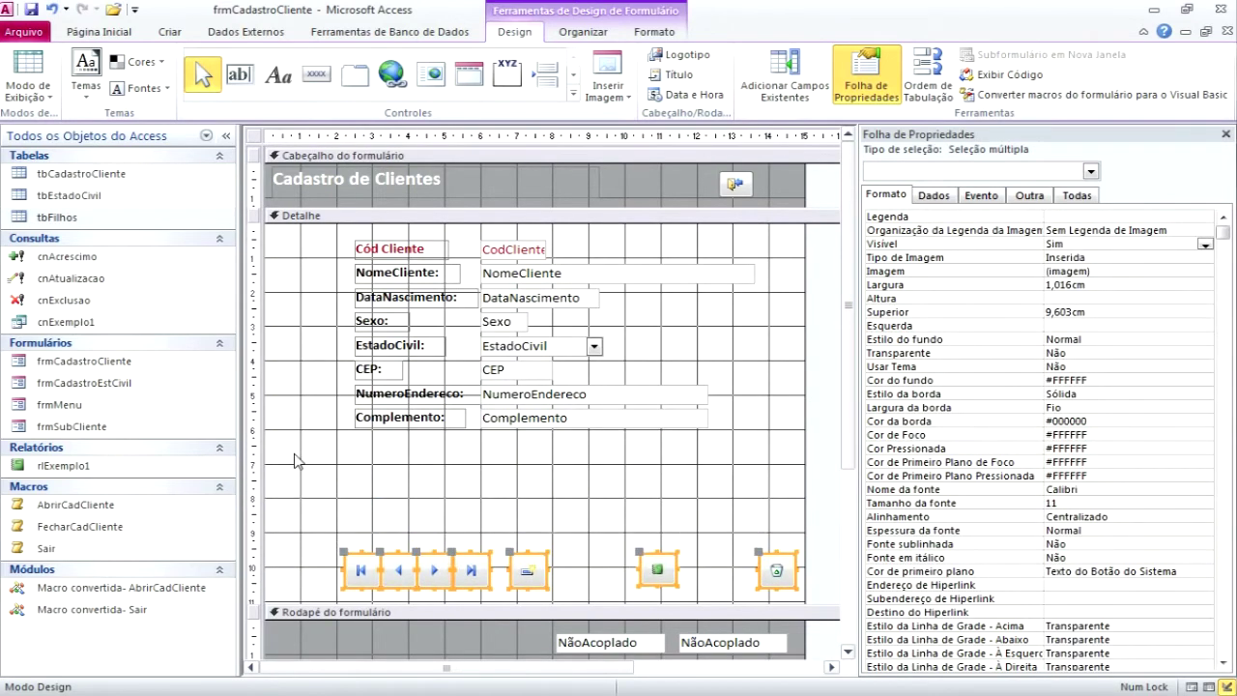
Step: Insert a subform control in the blank Detalhe area below the Complemento field and dismiss its wizard
{"action": "left_click", "coordinate": [528, 520]}
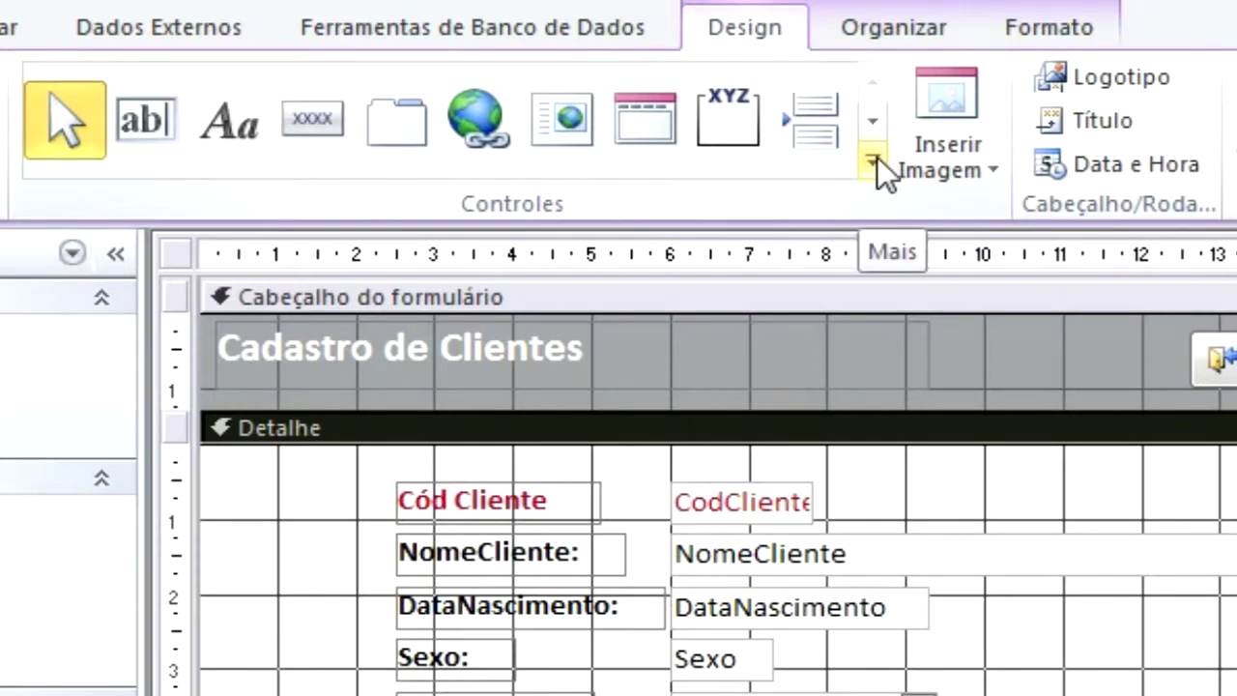
{"action": "left_click", "coordinate": [873, 160]}
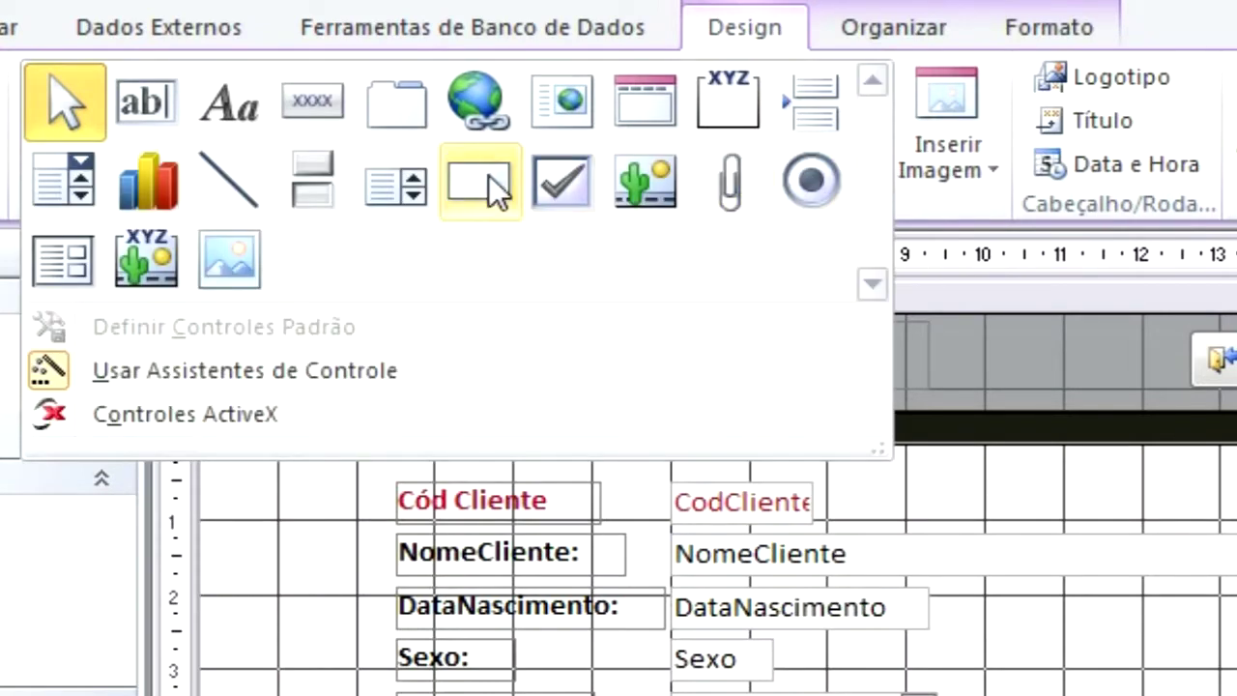
{"action": "left_click", "coordinate": [71, 270]}
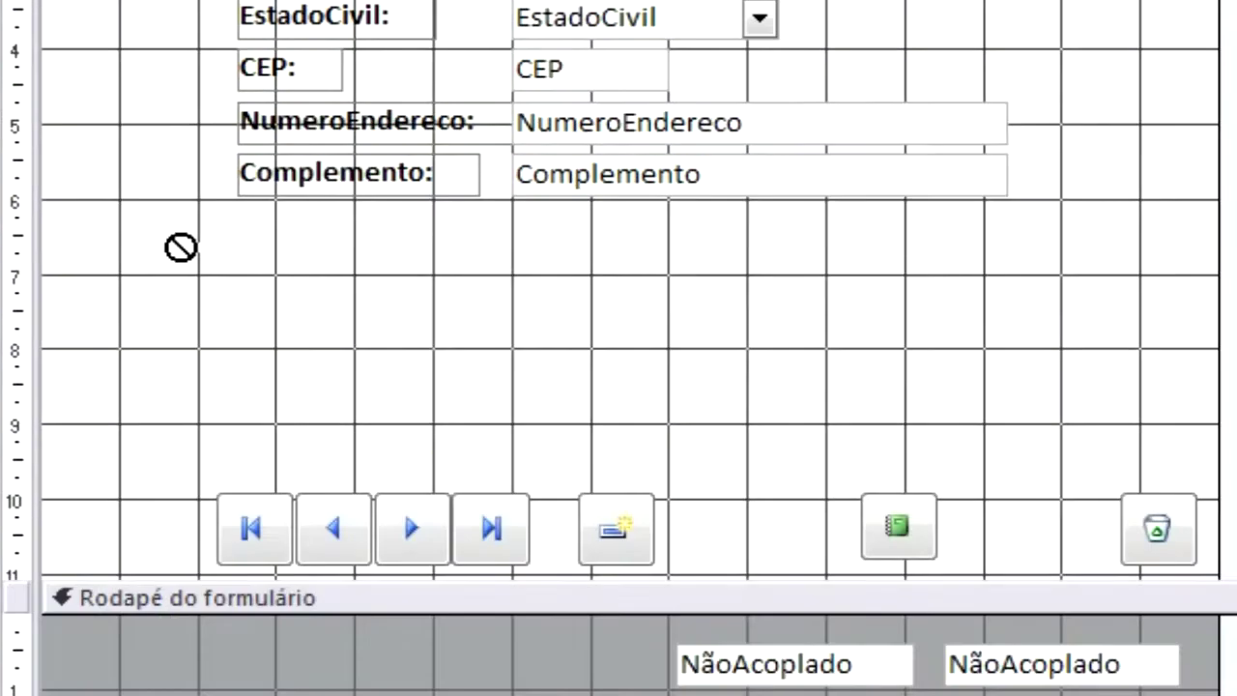
{"action": "left_click", "coordinate": [188, 249]}
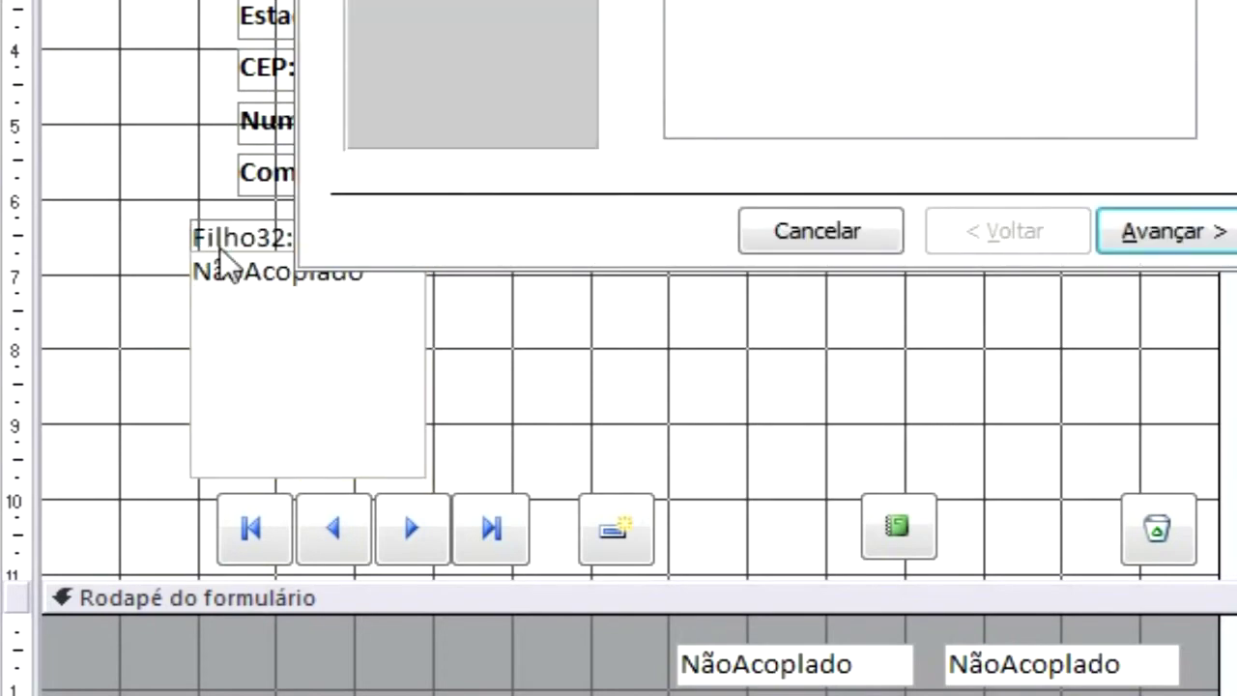
{"action": "left_click", "coordinate": [837, 237]}
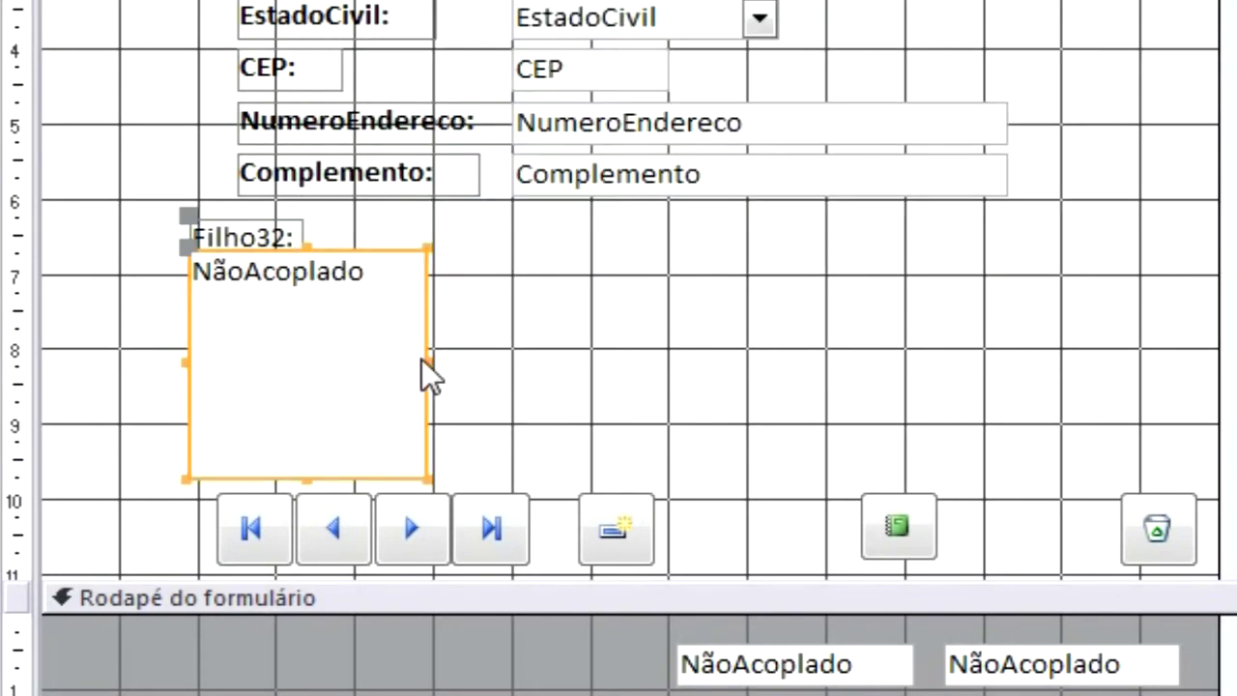
Step: Delete the subform control's label and stretch the control to about 14.4 cm wide and 3.5 cm high, reaching just below Complemento
{"action": "left_click_drag", "start_coordinate": [427, 370], "coordinate": [1157, 358]}
{"action": "left_click_drag", "start_coordinate": [183, 367], "coordinate": [64, 347]}
{"action": "left_click", "coordinate": [243, 238]}
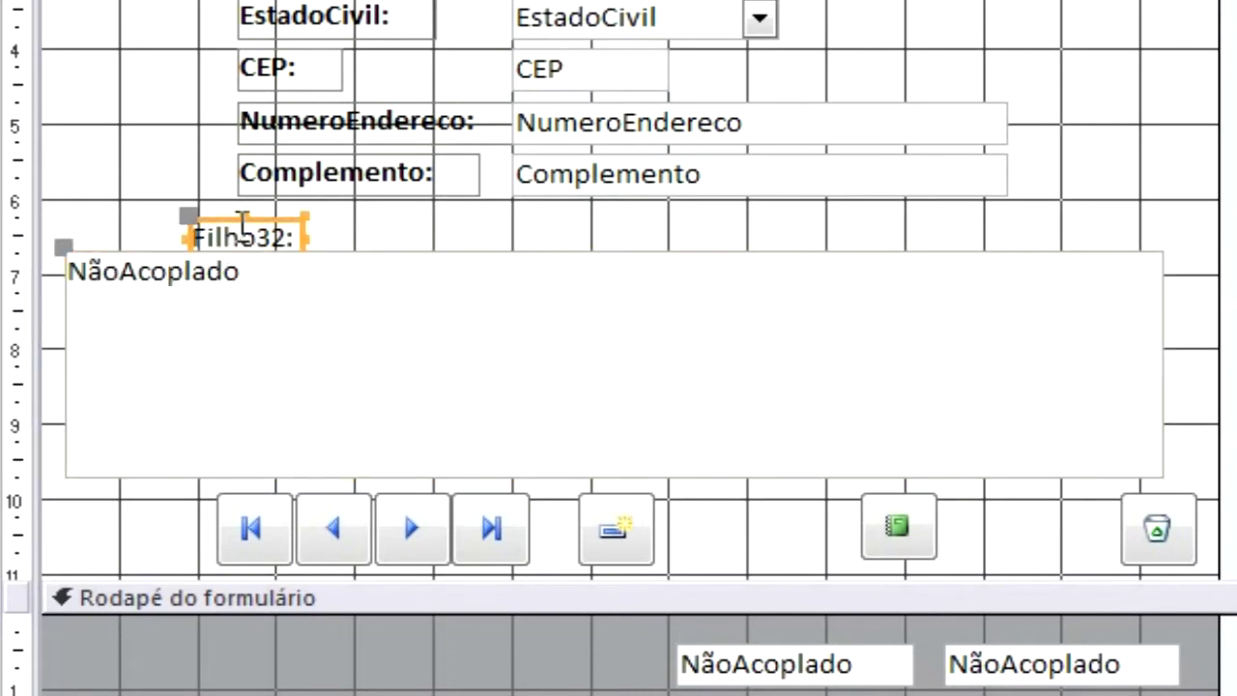
{"action": "key", "text": "Delete"}
{"action": "left_click", "coordinate": [474, 269]}
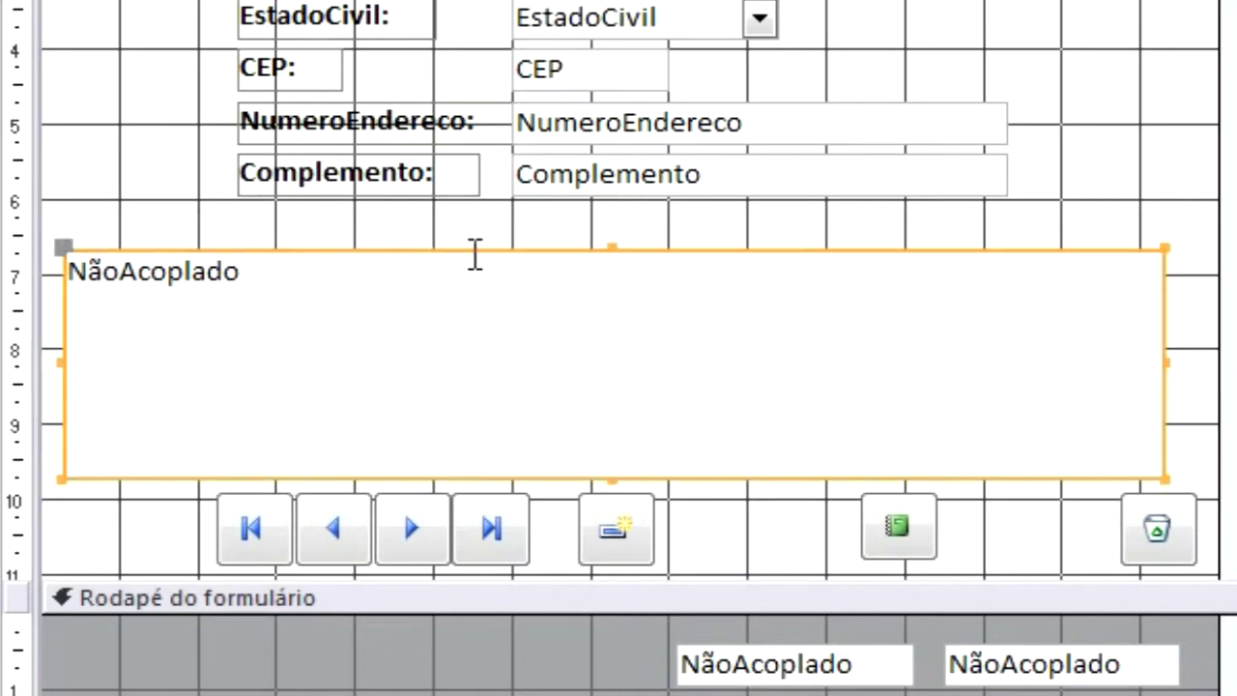
{"action": "left_click_drag", "start_coordinate": [610, 241], "coordinate": [610, 214]}
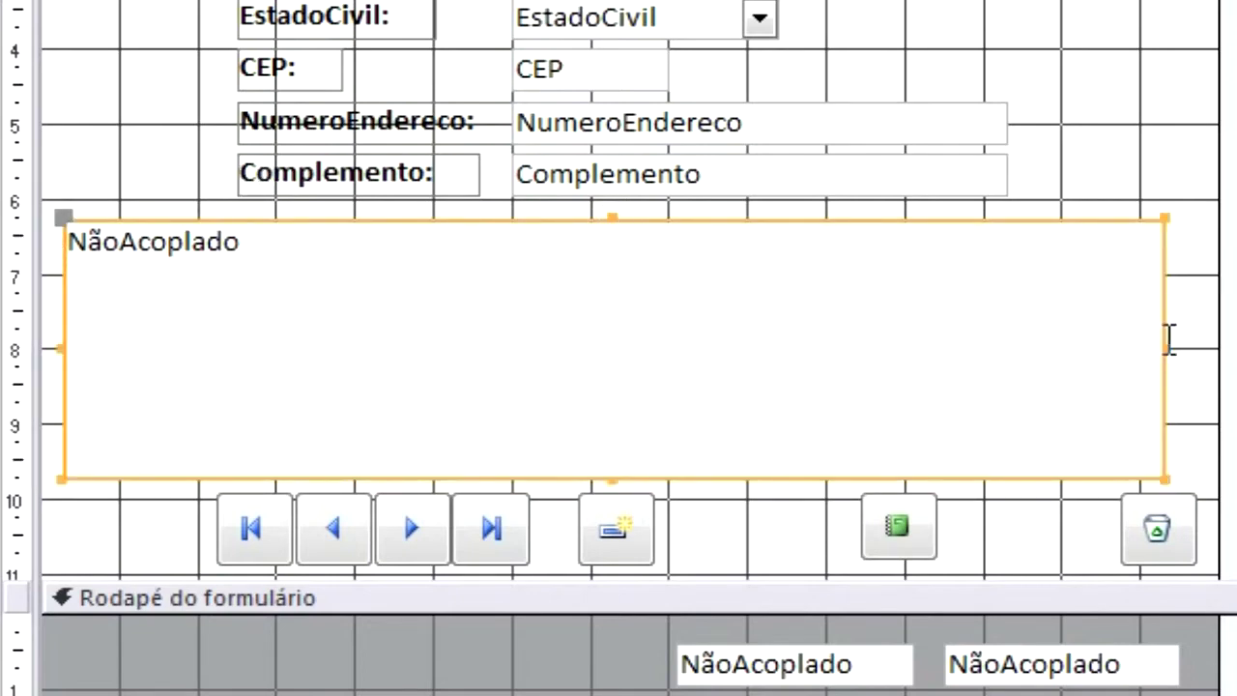
{"action": "left_click_drag", "start_coordinate": [1165, 346], "coordinate": [1191, 346]}
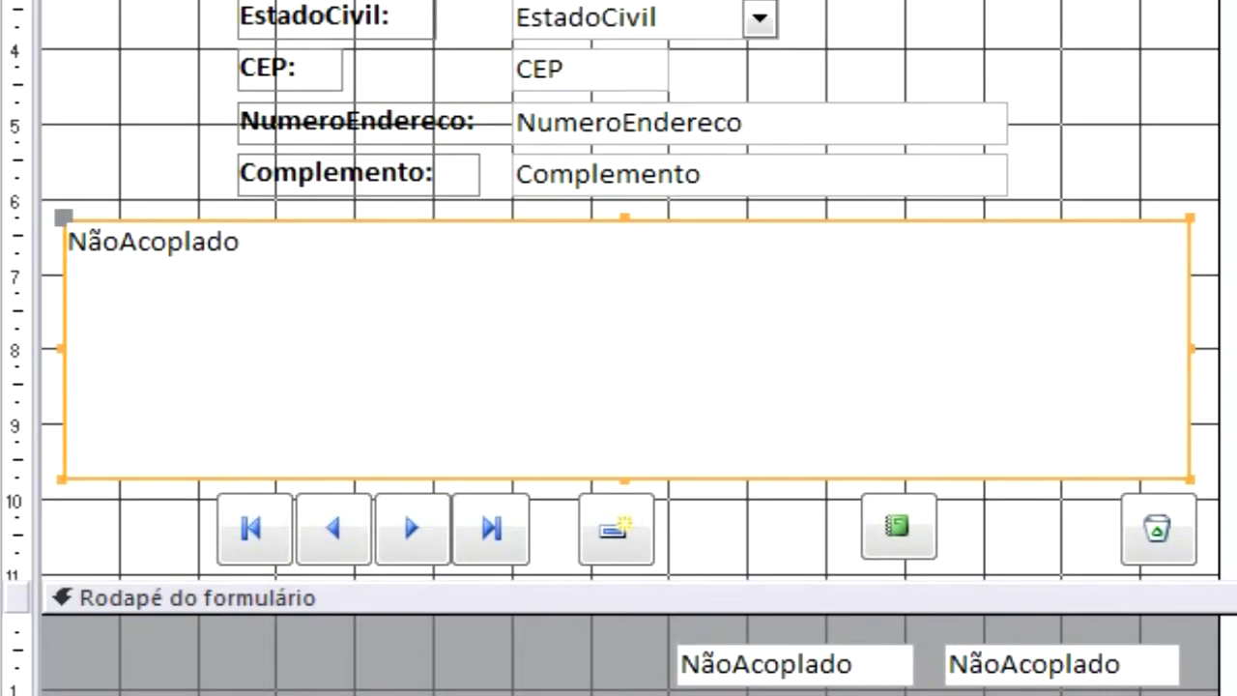
Step: Set the subform control's Objeto de Origem to Formulário.frmSubCliente
{"action": "left_click", "coordinate": [716, 33]}
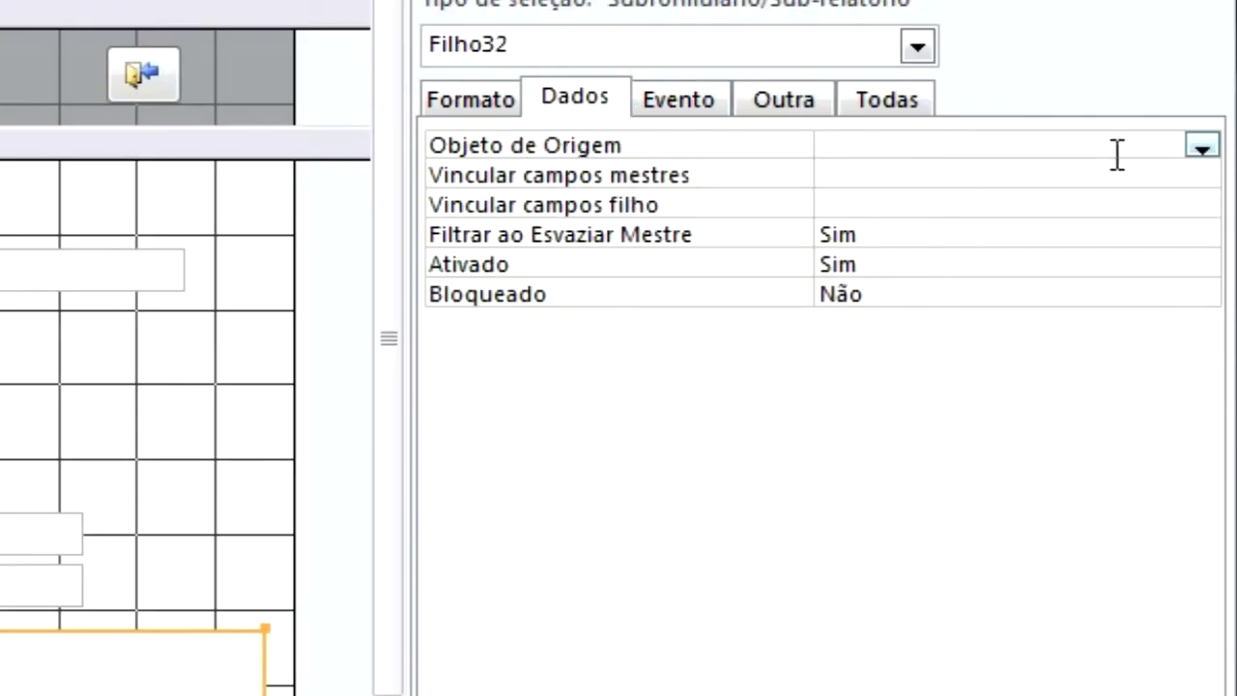
{"action": "left_click", "coordinate": [1202, 148]}
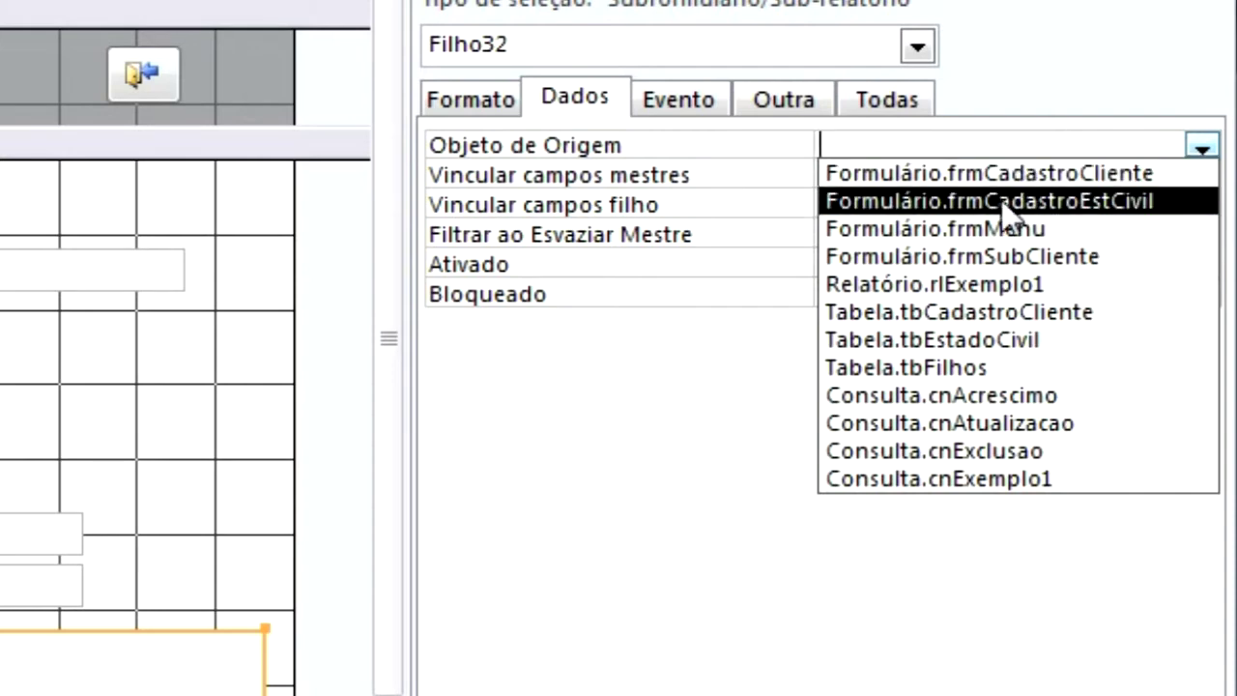
{"action": "left_click", "coordinate": [1083, 260]}
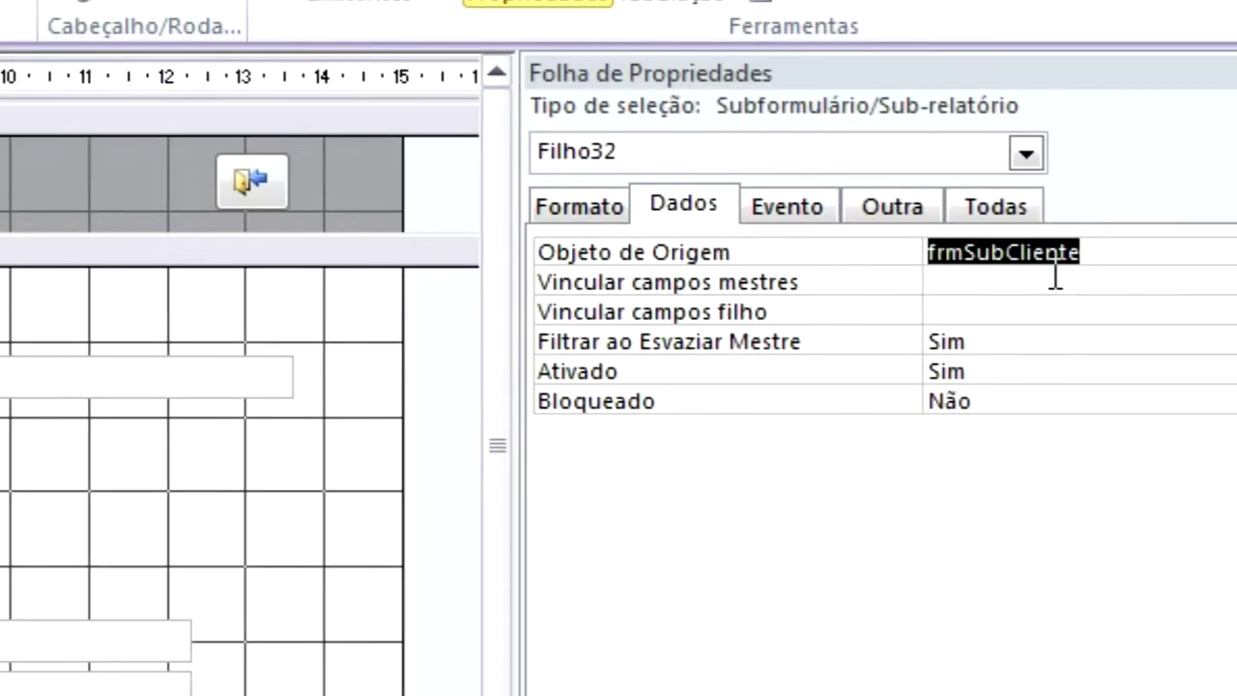
Step: Link the subform to the client form with CodCliente as master field and CodFilhos as child field
{"action": "left_click", "coordinate": [964, 303]}
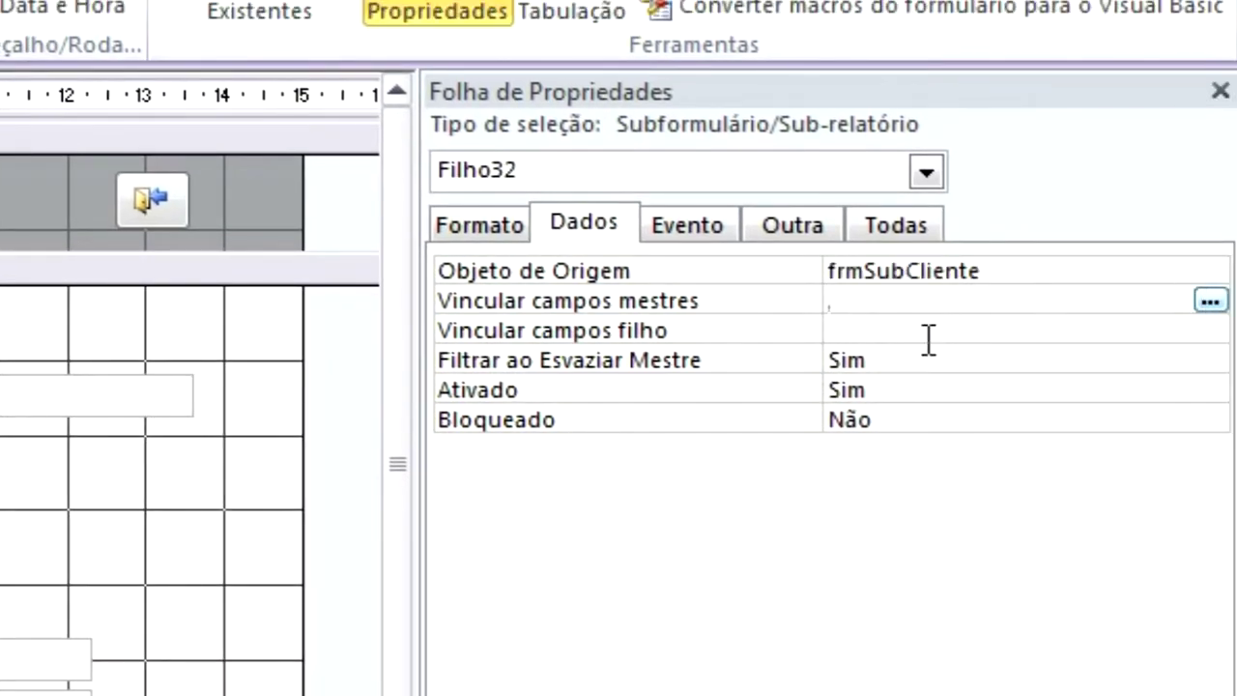
{"action": "left_click", "coordinate": [1209, 302]}
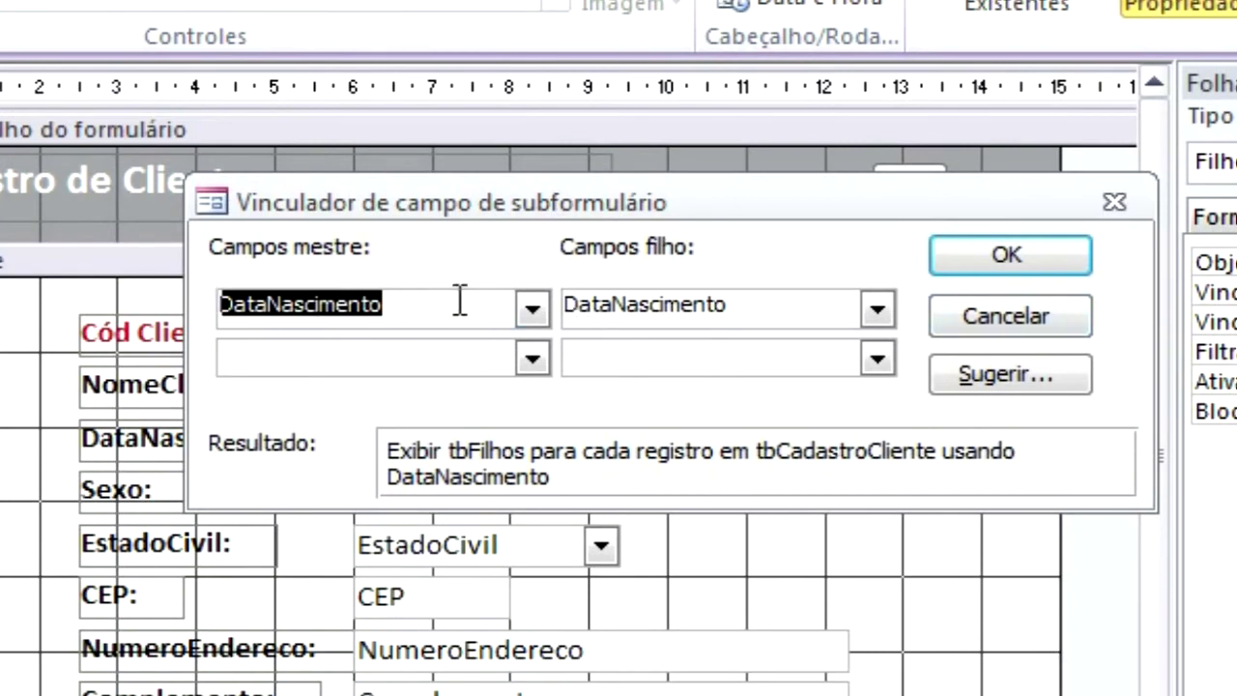
{"action": "left_click", "coordinate": [530, 309]}
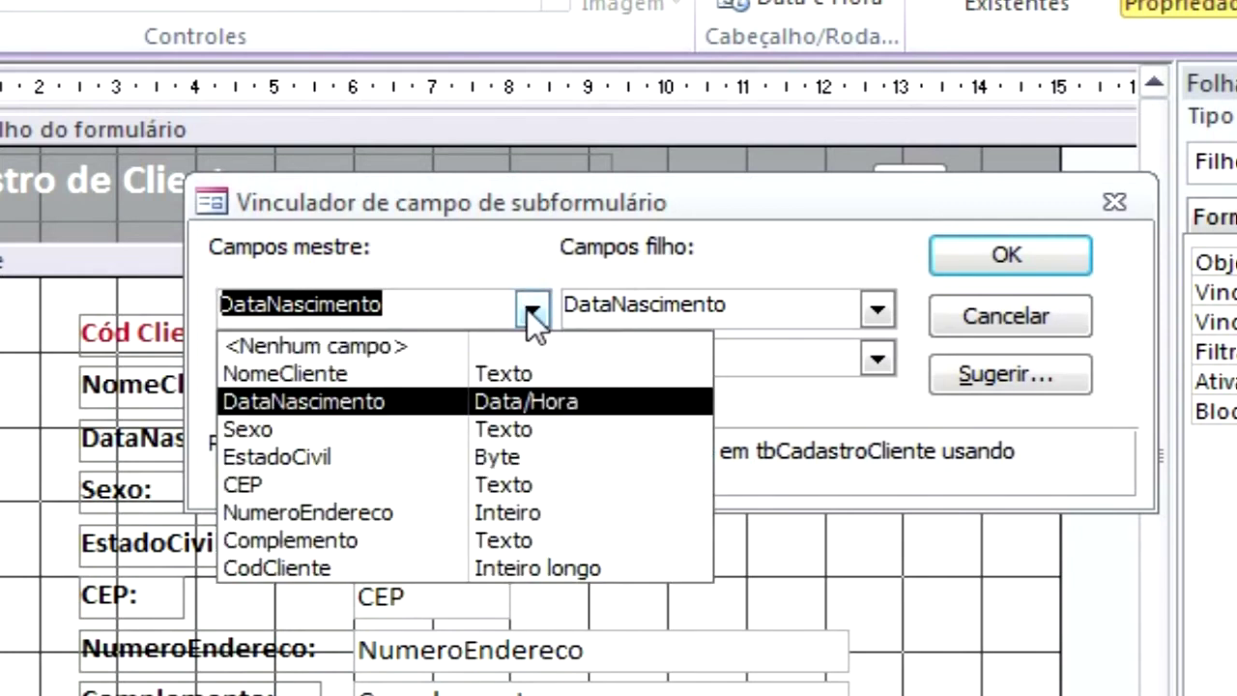
{"action": "left_click", "coordinate": [332, 570]}
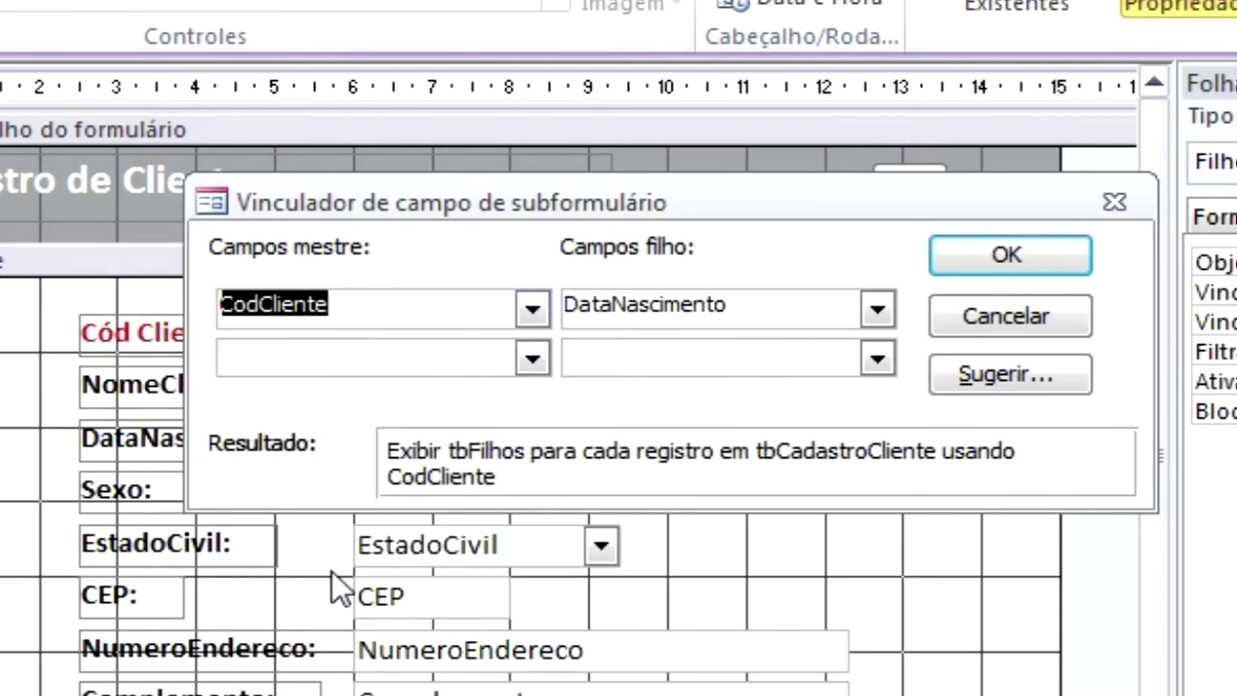
{"action": "left_click", "coordinate": [876, 311]}
{"action": "left_click", "coordinate": [697, 377]}
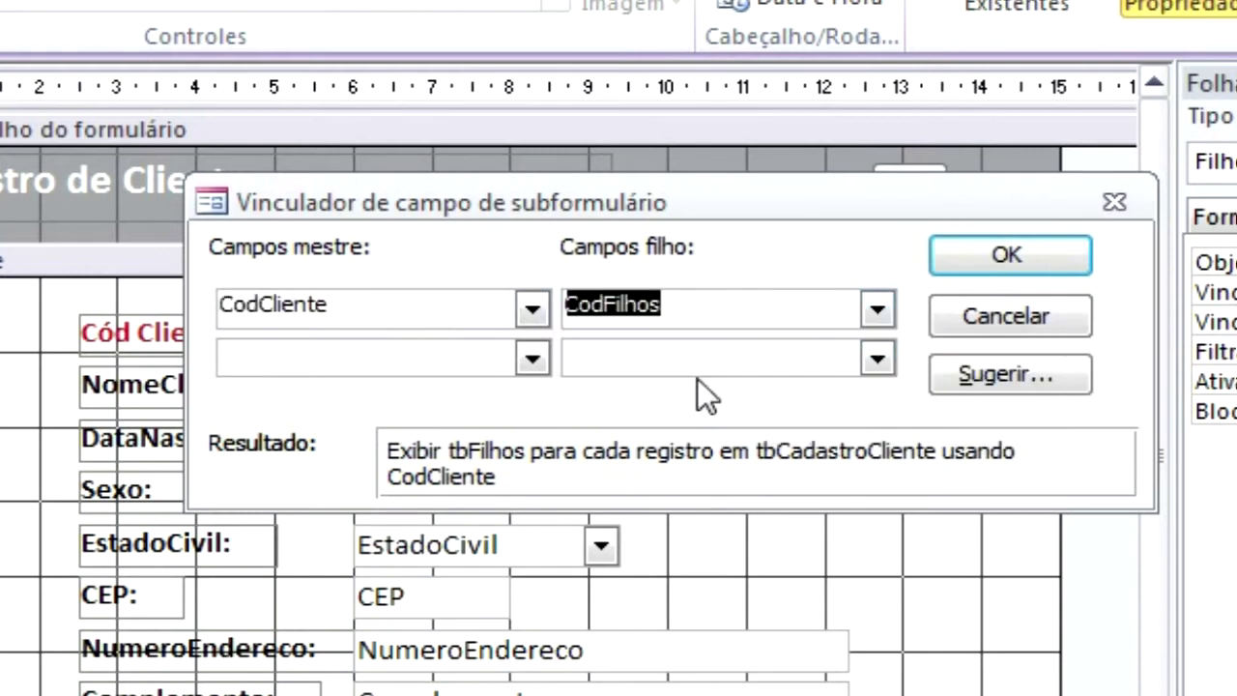
{"action": "left_click", "coordinate": [697, 363]}
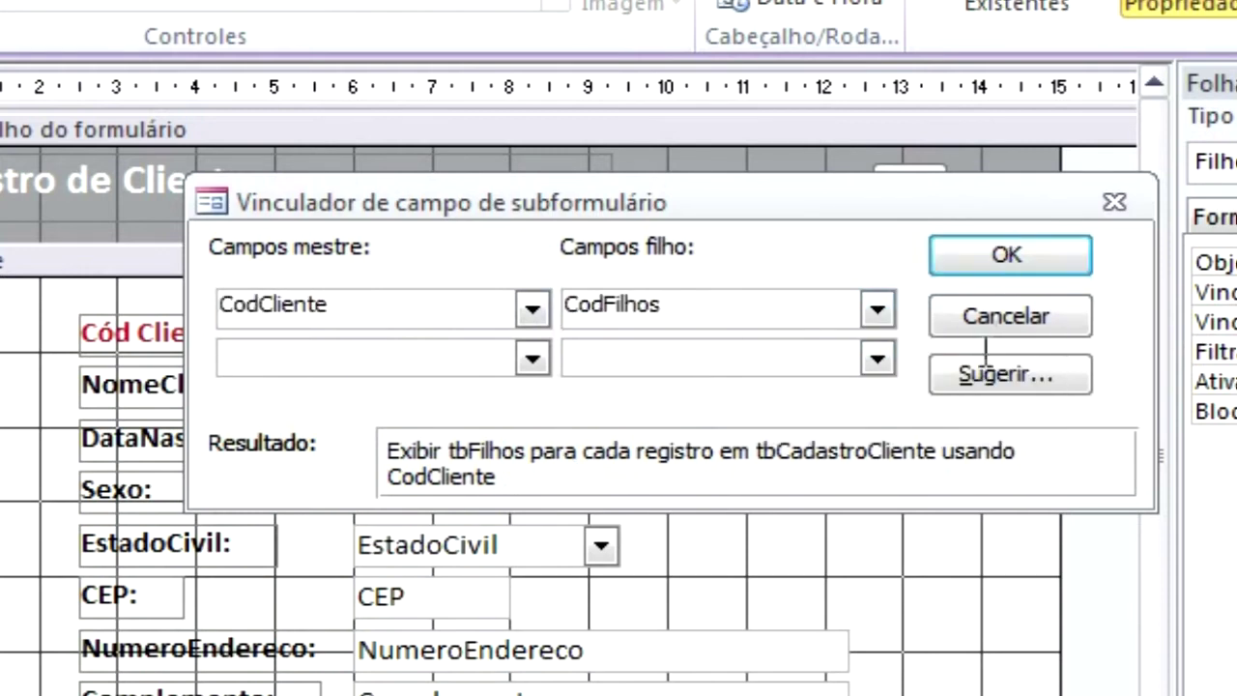
{"action": "left_click", "coordinate": [1018, 264]}
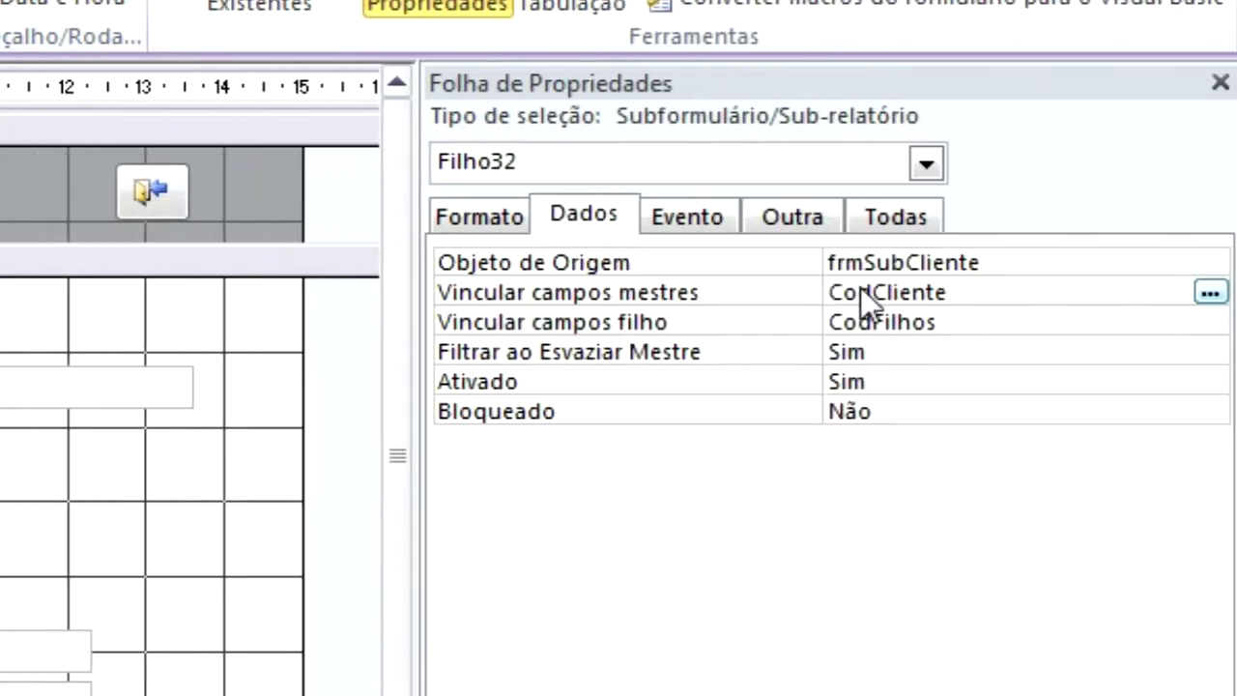
{"action": "left_click", "coordinate": [909, 350]}
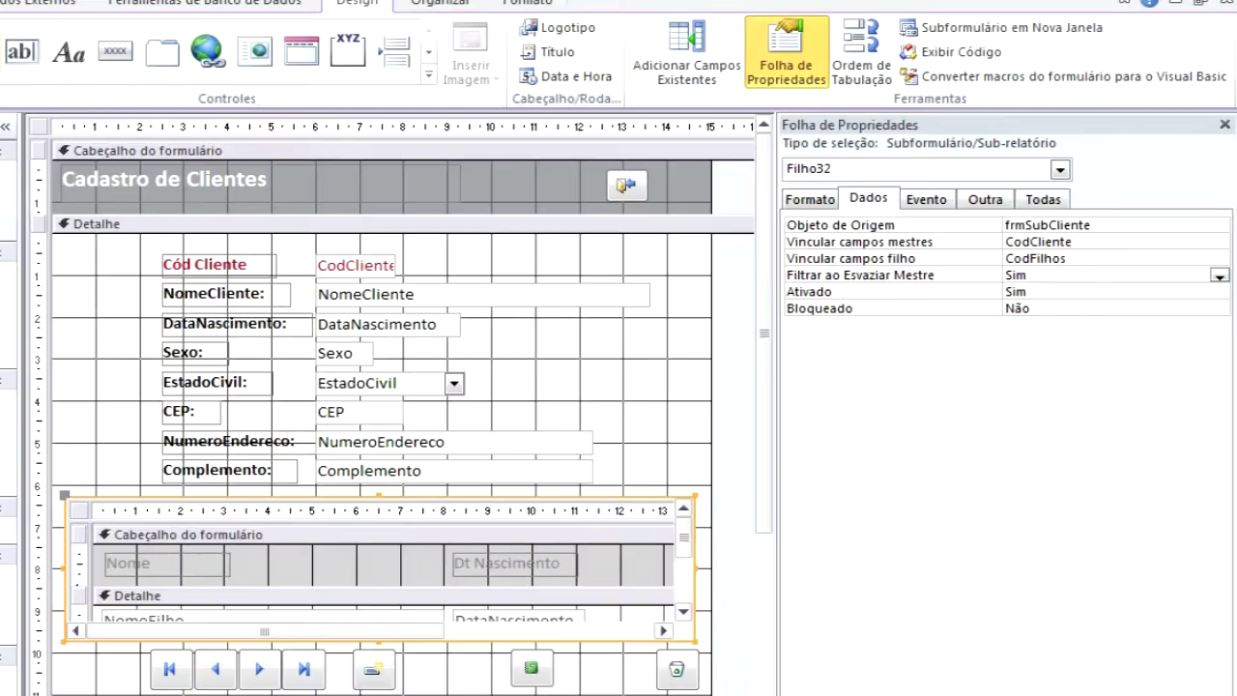
Step: Switch the client form to form view and go to the first client record
{"action": "left_click", "coordinate": [28, 69]}
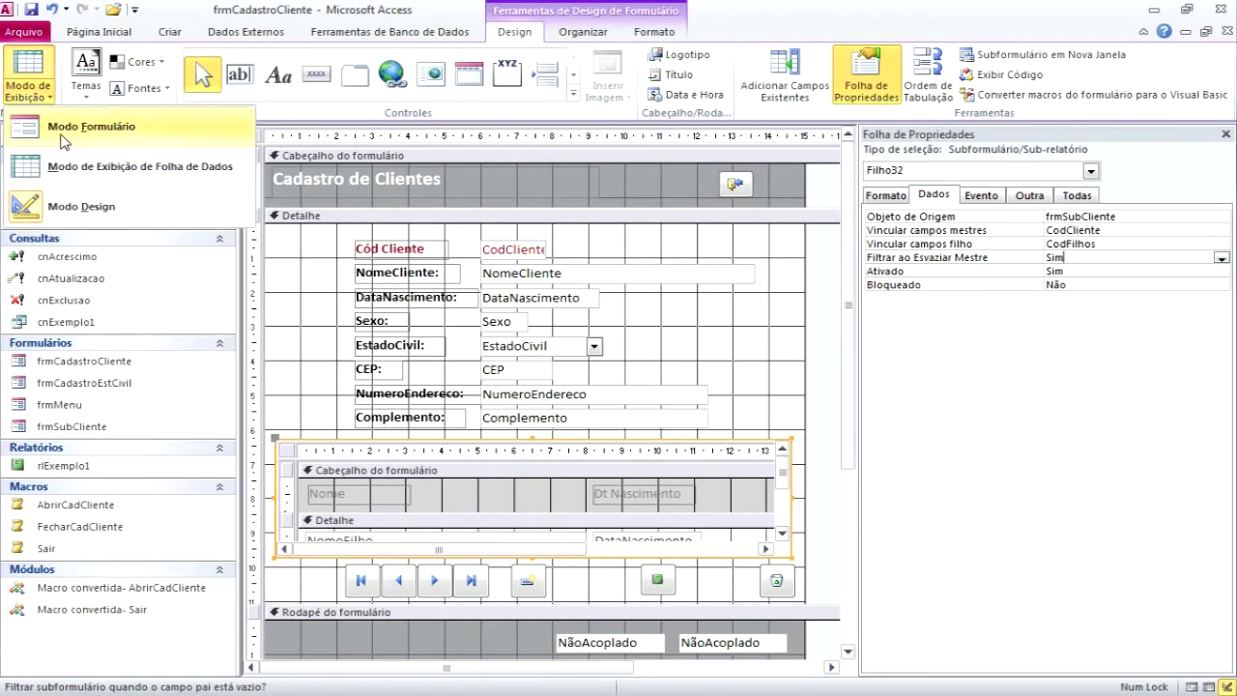
{"action": "left_click", "coordinate": [66, 136]}
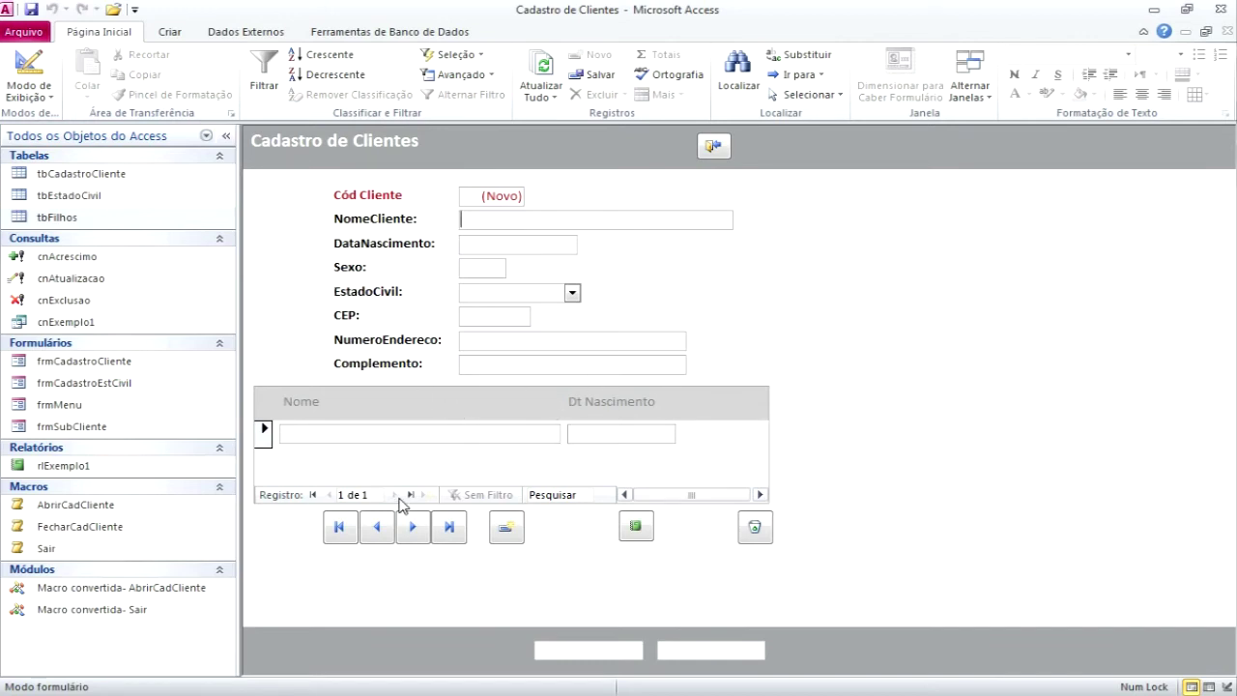
{"action": "left_click", "coordinate": [339, 530]}
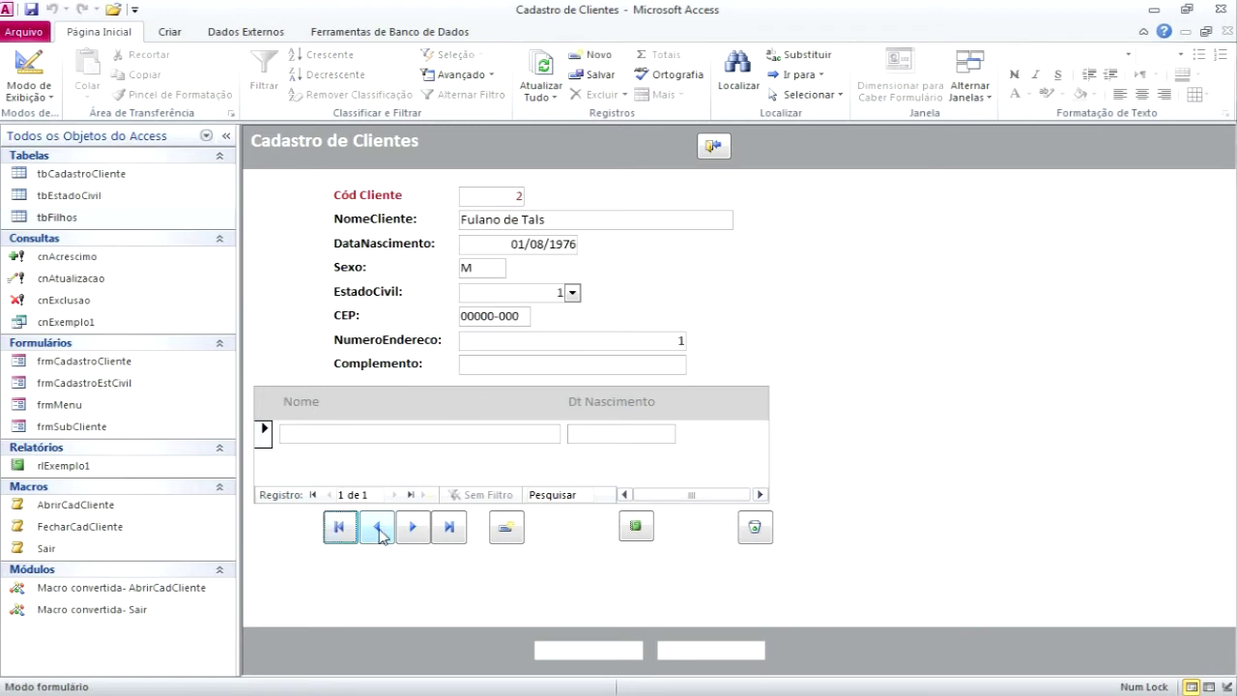
Step: Enter the first child's name and date of birth in the subform's first row
{"action": "left_click", "coordinate": [325, 436]}
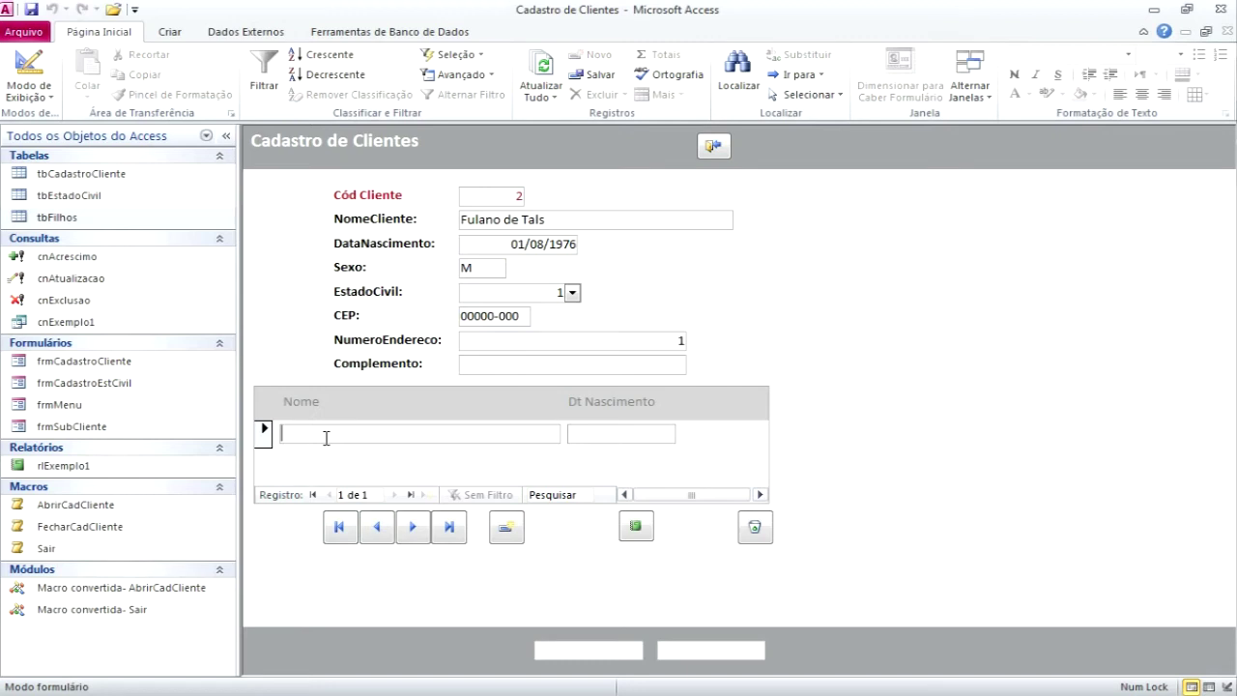
{"action": "type", "text": "F"}
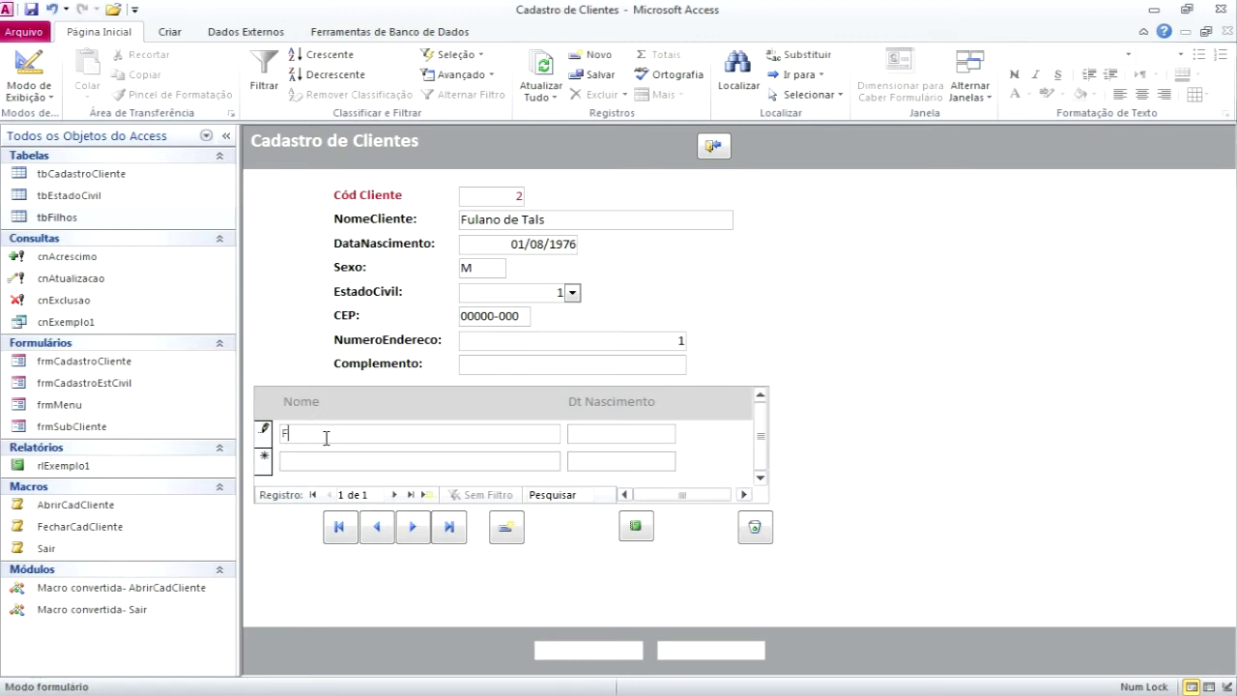
{"action": "type", "text": "ulando de Tals Junior"}
{"action": "key", "text": "Tab"}
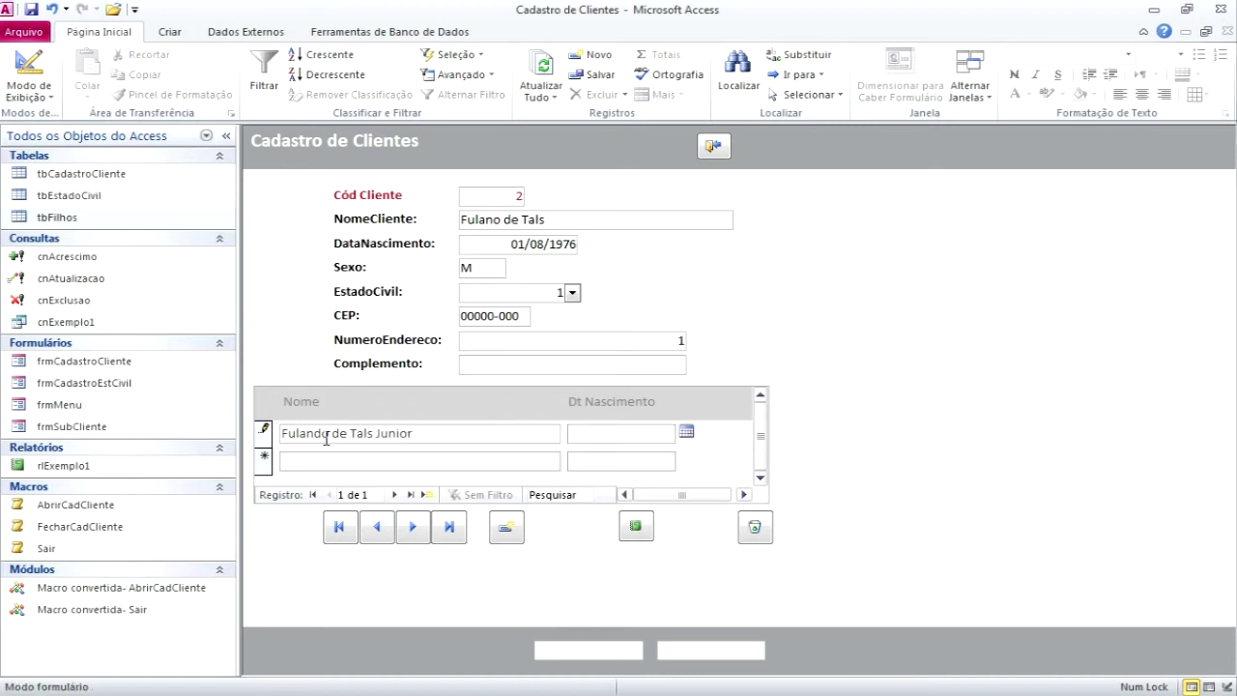
{"action": "type", "text": "01/01/1990"}
{"action": "key", "text": "Tab"}
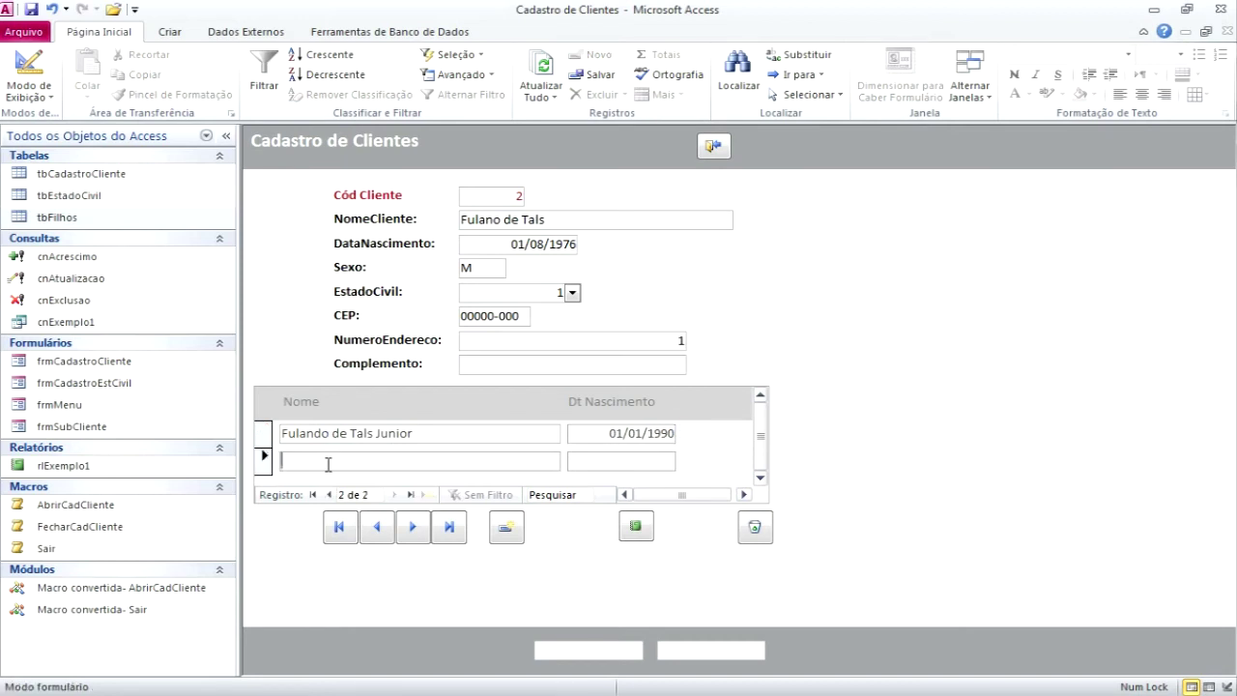
Step: Enter the second child's name and date of birth in the subform's next row
{"action": "type", "text": "Fa"}
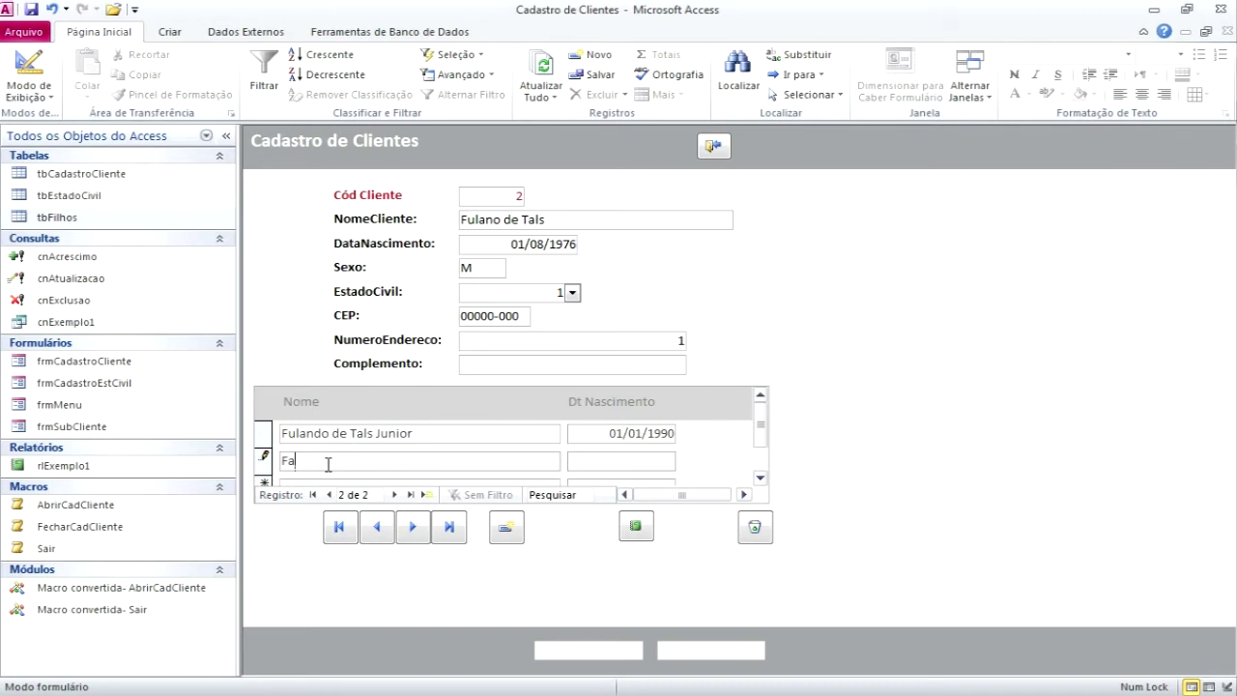
{"action": "type", "text": "laninha de Tals"}
{"action": "key", "text": "Tab"}
{"action": "type", "text": "01/8"}
{"action": "key", "text": "BackSpace"}
{"action": "type", "text": "08/20"}
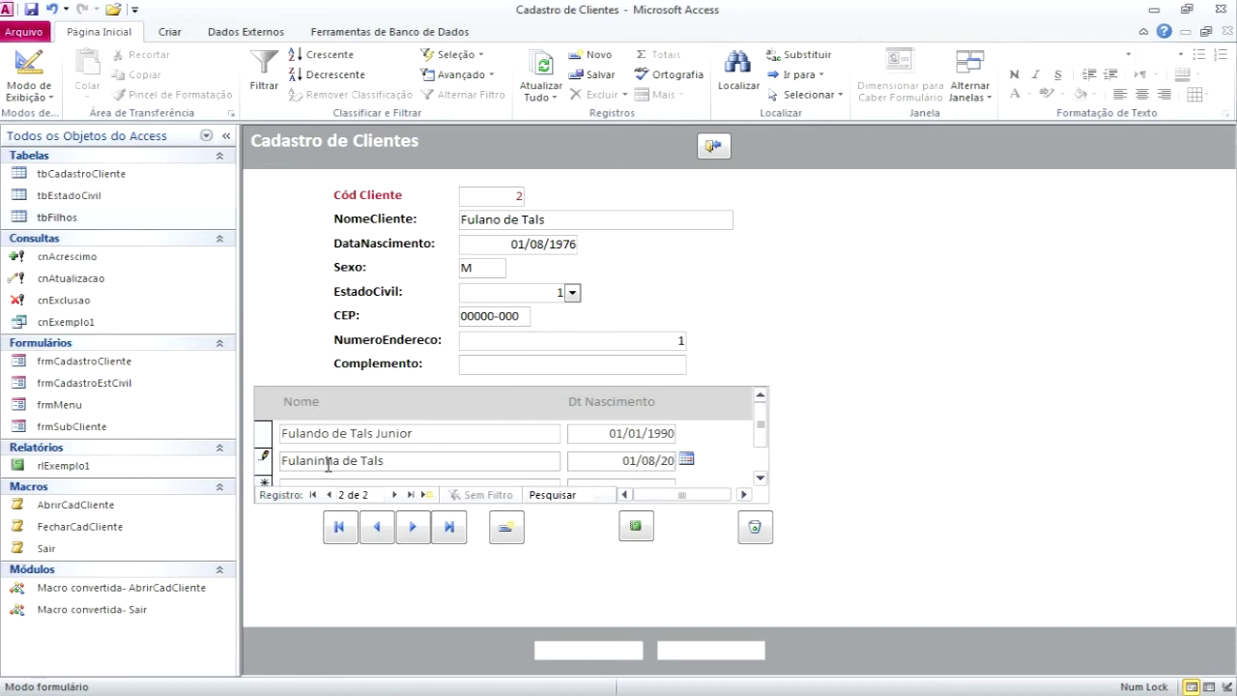
{"action": "type", "text": "10"}
{"action": "key", "text": "Tab"}
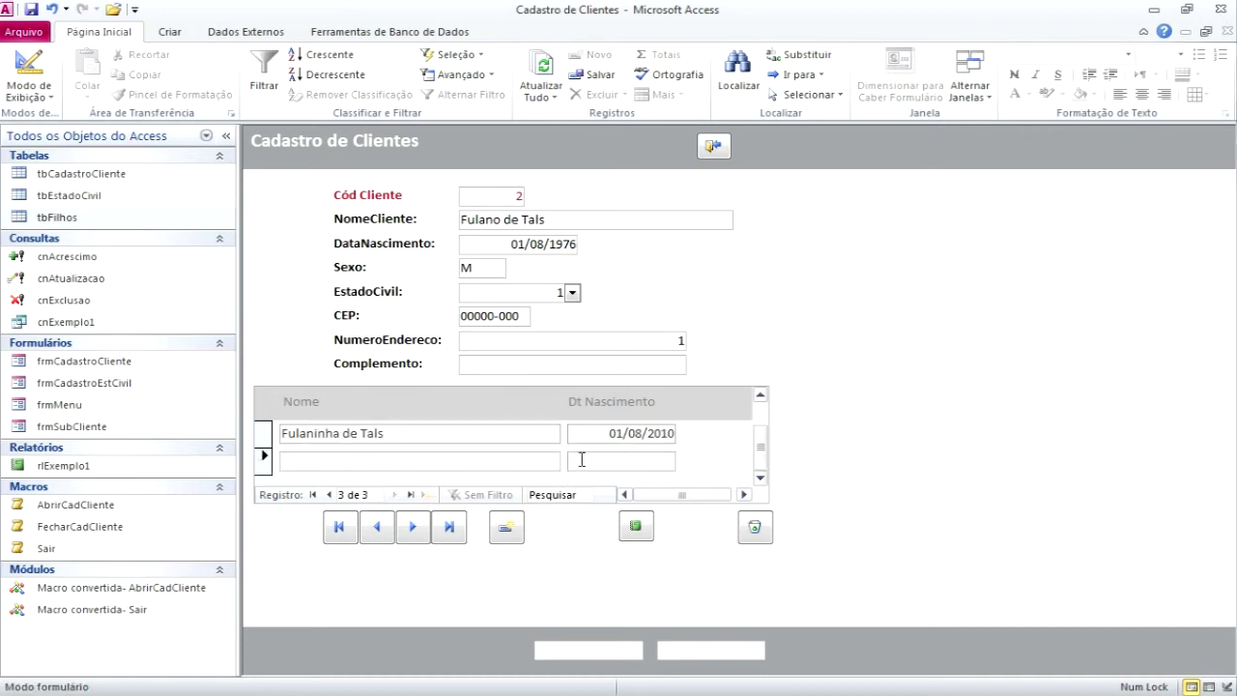
Step: Check the children listed for the first client, compare with the following client's record and return to the first one
{"action": "left_click", "coordinate": [762, 396]}
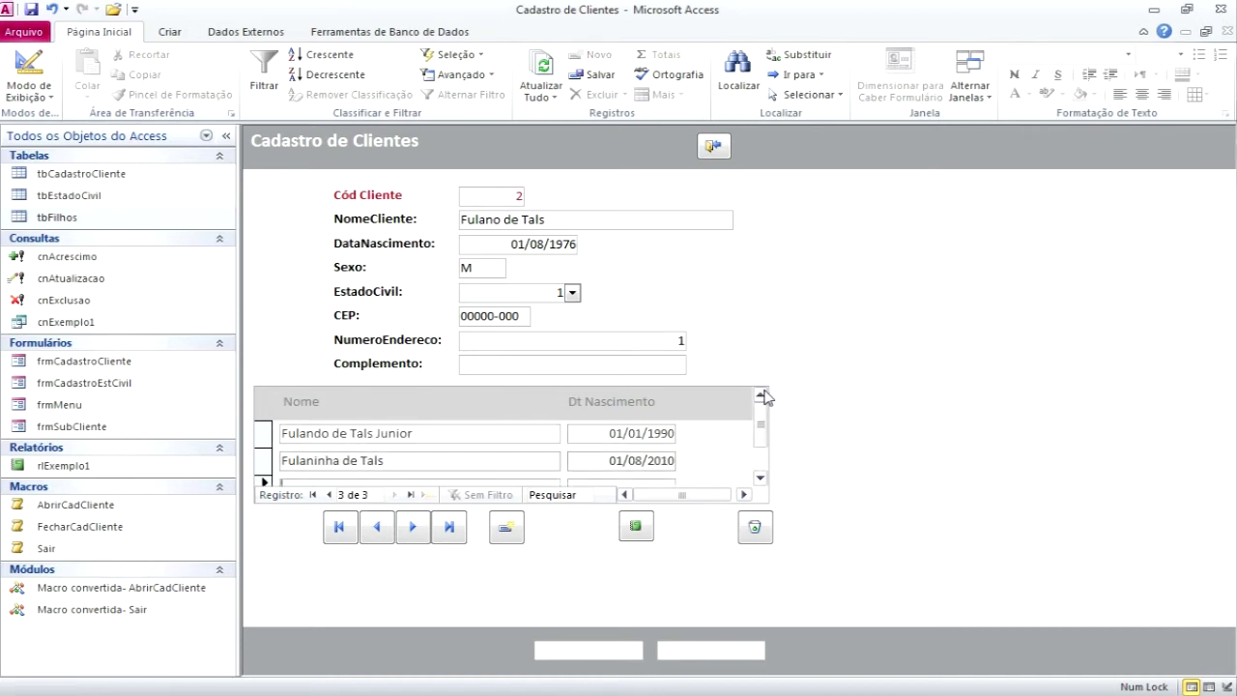
{"action": "left_click", "coordinate": [414, 527]}
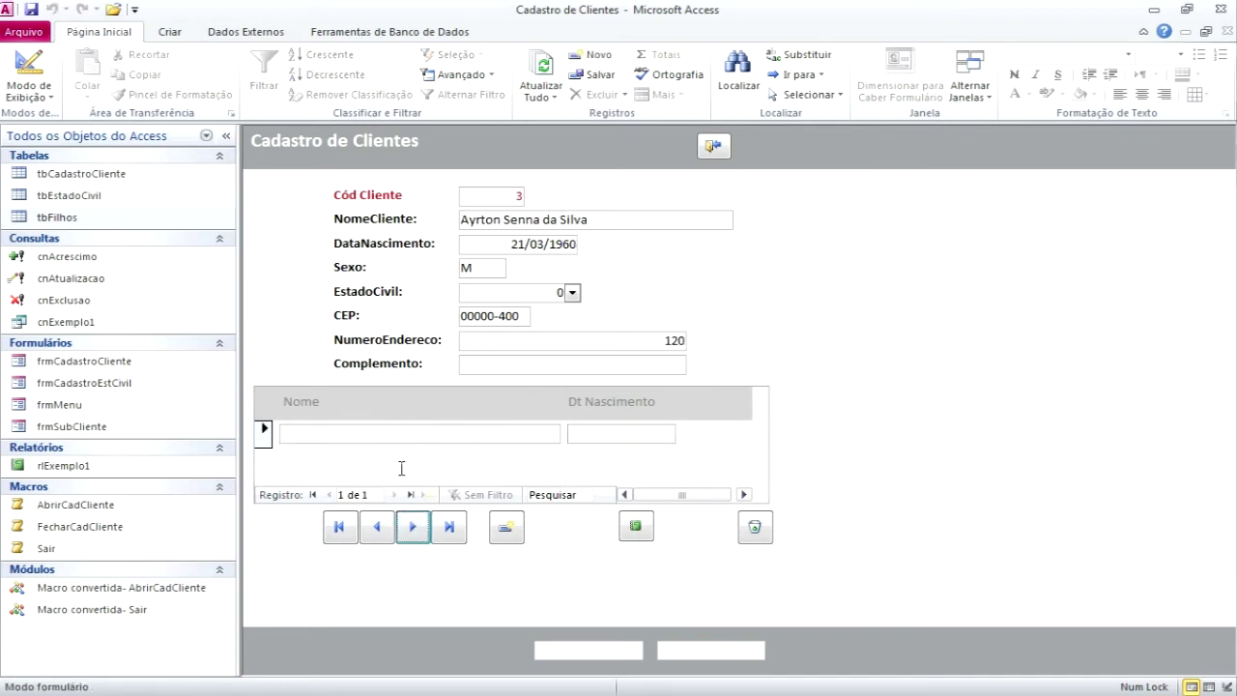
{"action": "left_click", "coordinate": [377, 527]}
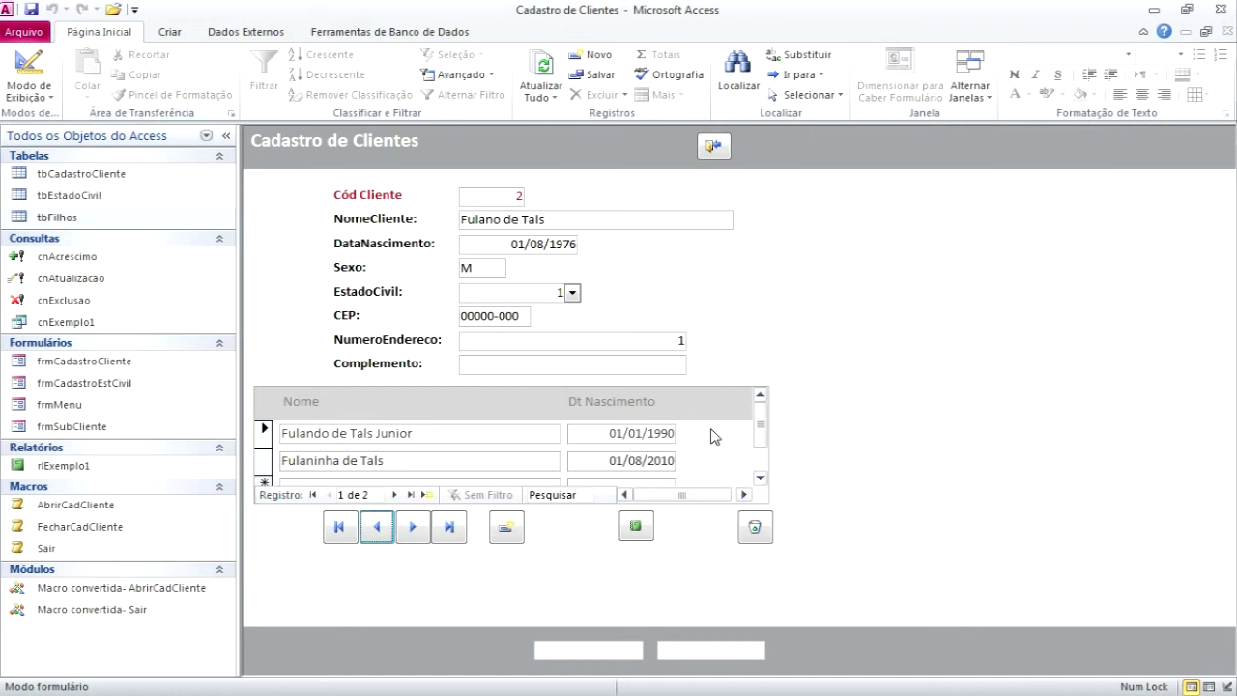
Step: Close the client form saving its changes, restore the form windows from maximized, and reopen Cadastro Clientes from the main menu
{"action": "left_click", "coordinate": [712, 147]}
{"action": "left_click", "coordinate": [546, 404]}
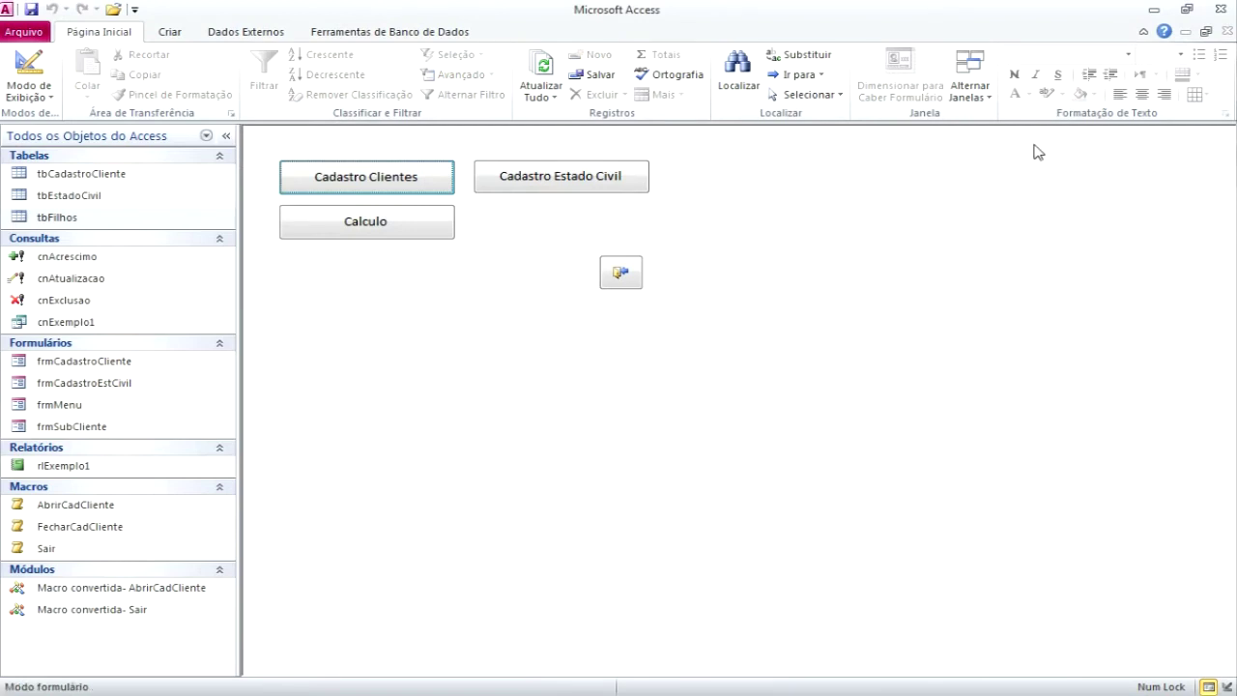
{"action": "left_click", "coordinate": [1206, 34]}
{"action": "left_click", "coordinate": [642, 325]}
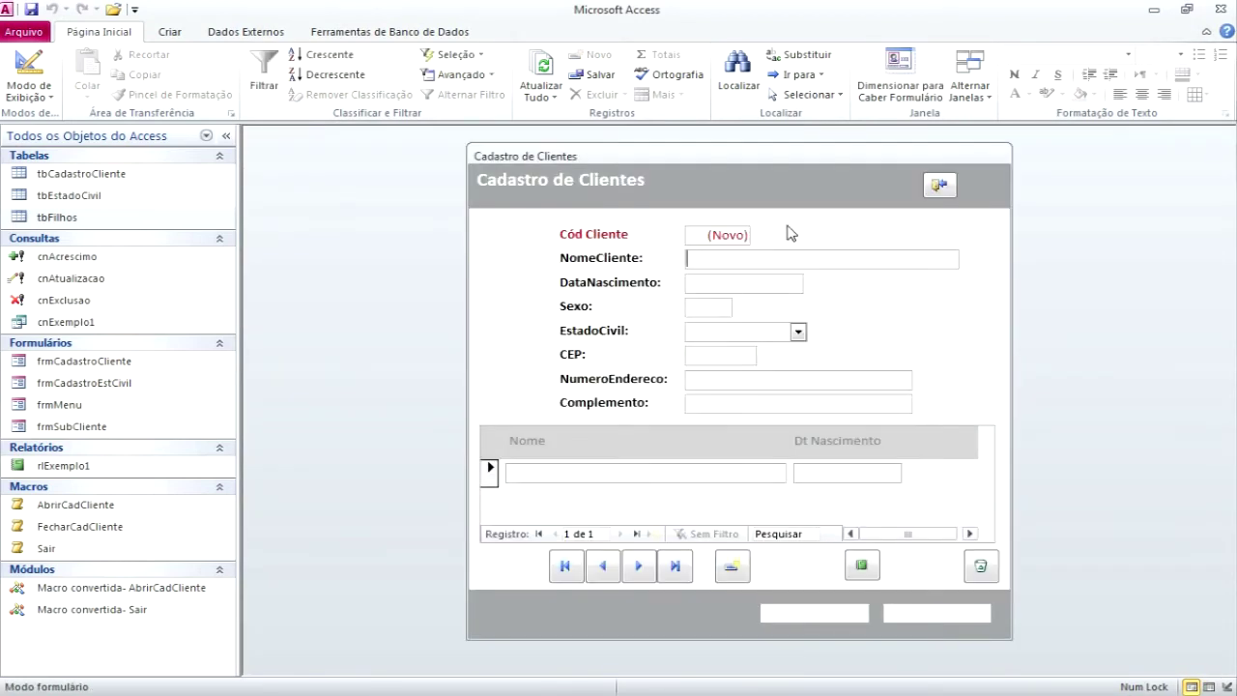
Step: Browse back through the client records to the first one to check its listed children
{"action": "left_click", "coordinate": [609, 570]}
{"action": "left_click", "coordinate": [609, 569]}
{"action": "left_click", "coordinate": [609, 570]}
{"action": "left_click", "coordinate": [609, 570]}
{"action": "left_click", "coordinate": [609, 570]}
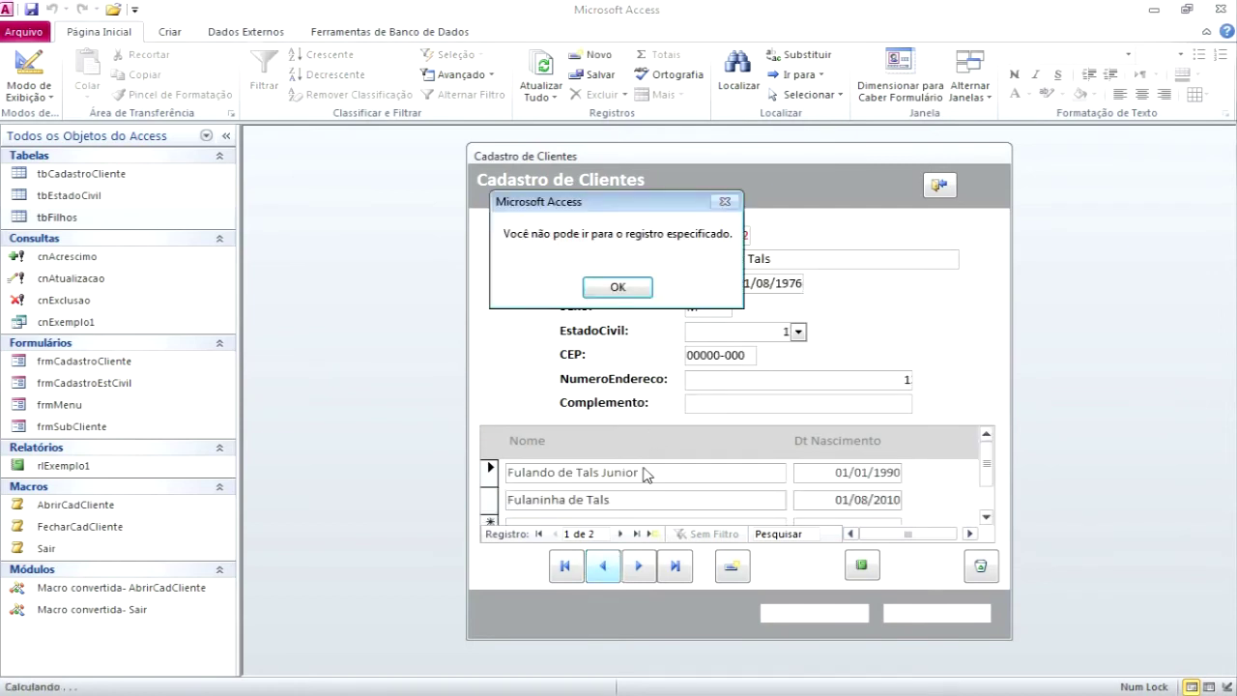
{"action": "left_click", "coordinate": [634, 294]}
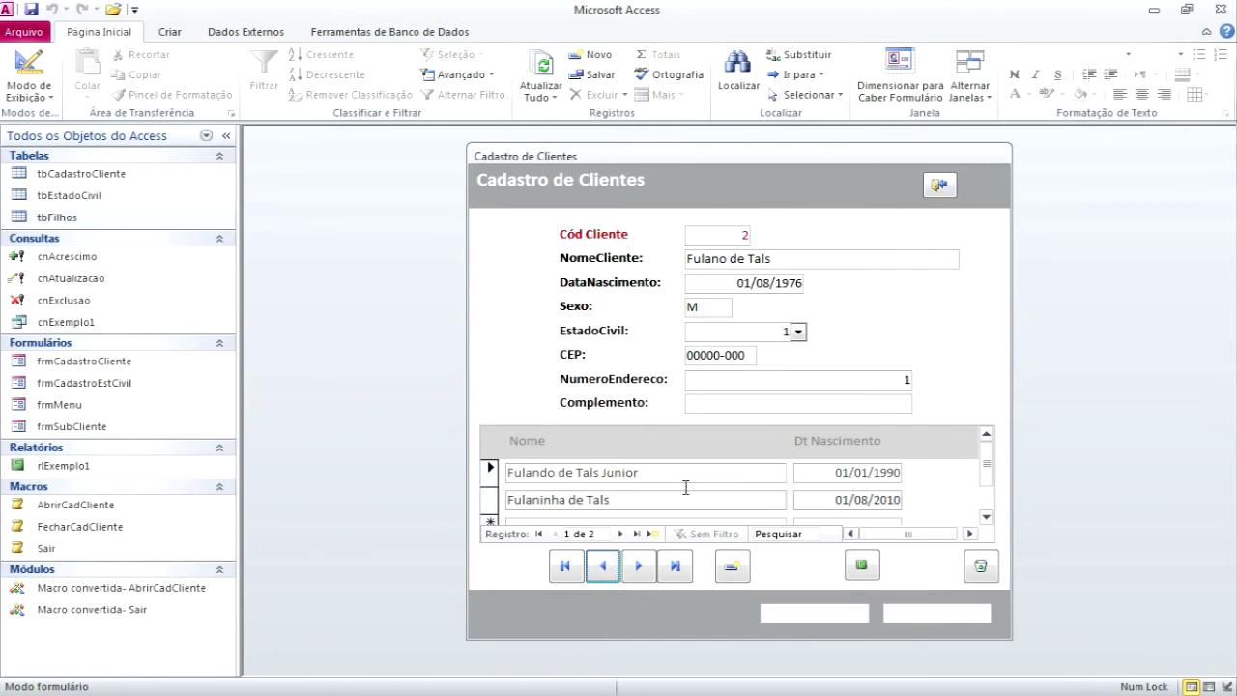
Step: Check the CodFilhos values stored in the tbFilhos table, and close both the table and the client form
{"action": "double_click", "coordinate": [72, 220]}
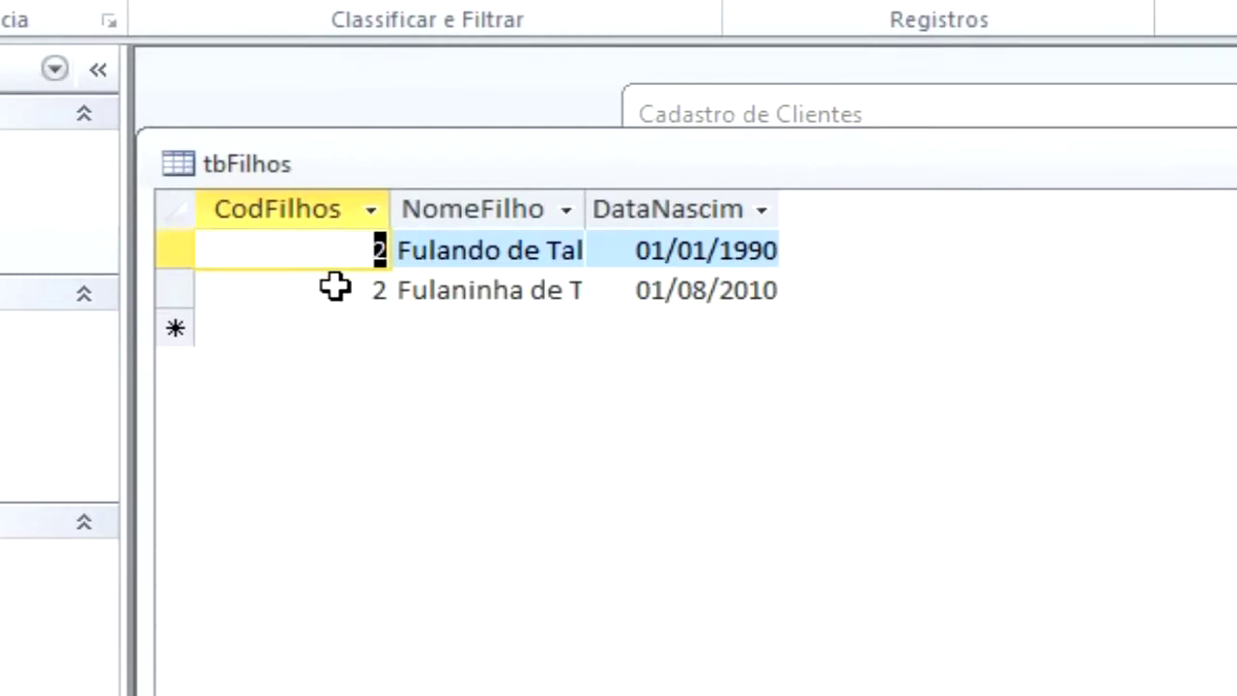
{"action": "left_click", "coordinate": [335, 287]}
{"action": "left_click_drag", "start_coordinate": [752, 148], "coordinate": [825, 350]}
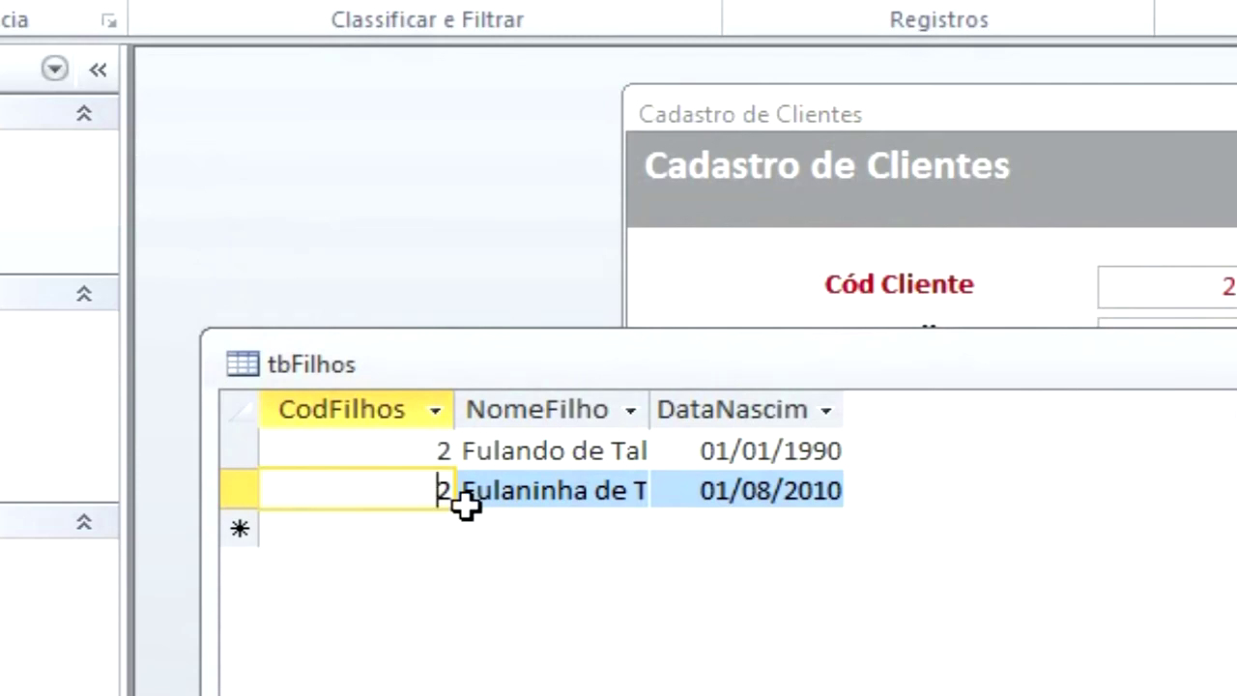
{"action": "left_click_drag", "start_coordinate": [762, 390], "coordinate": [582, 323]}
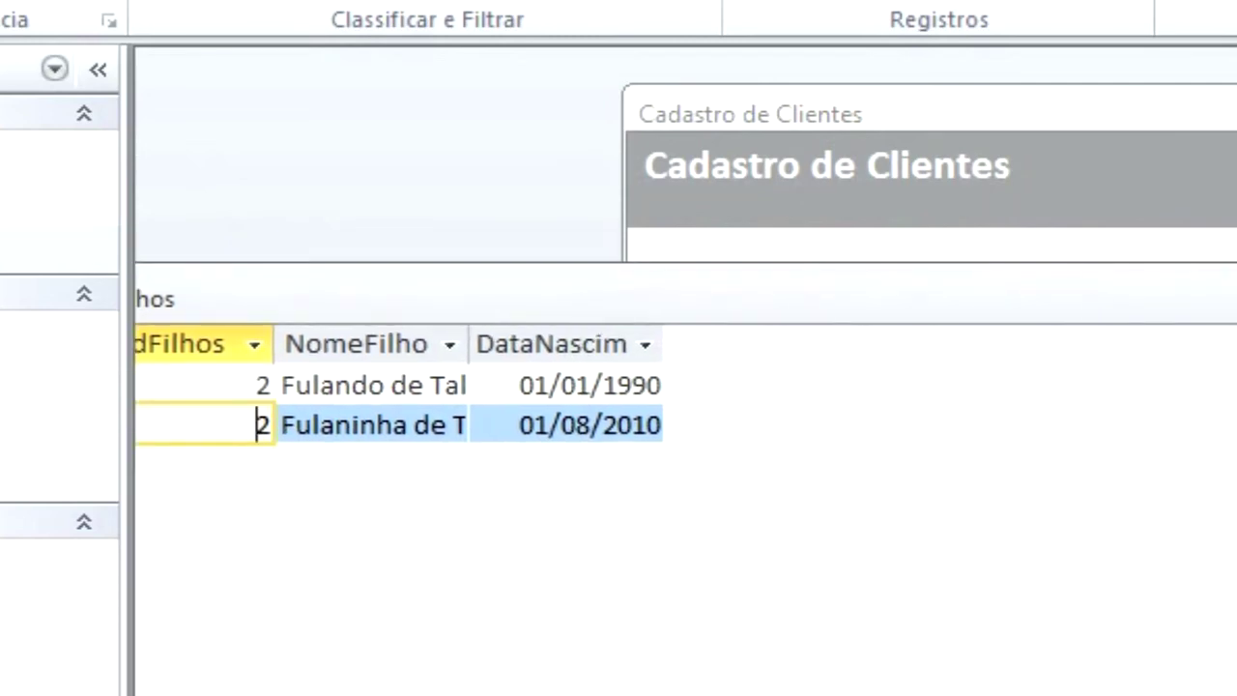
{"action": "key", "text": "ctrl+w"}
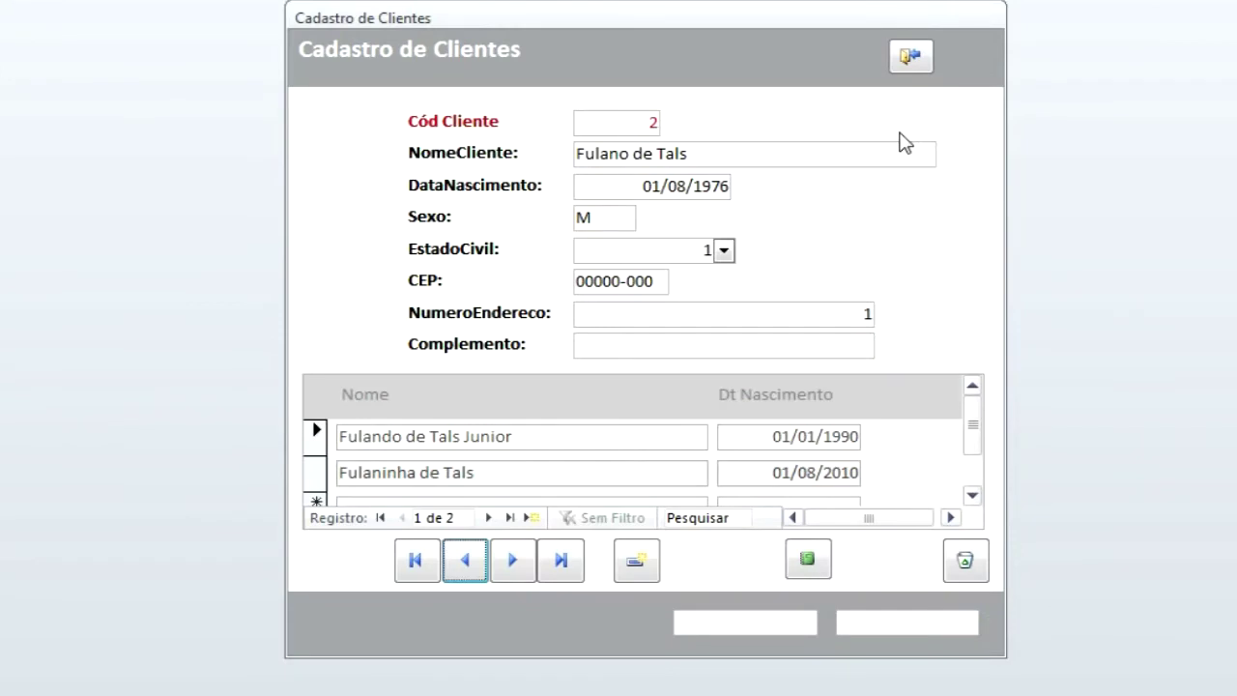
{"action": "left_click", "coordinate": [908, 57]}
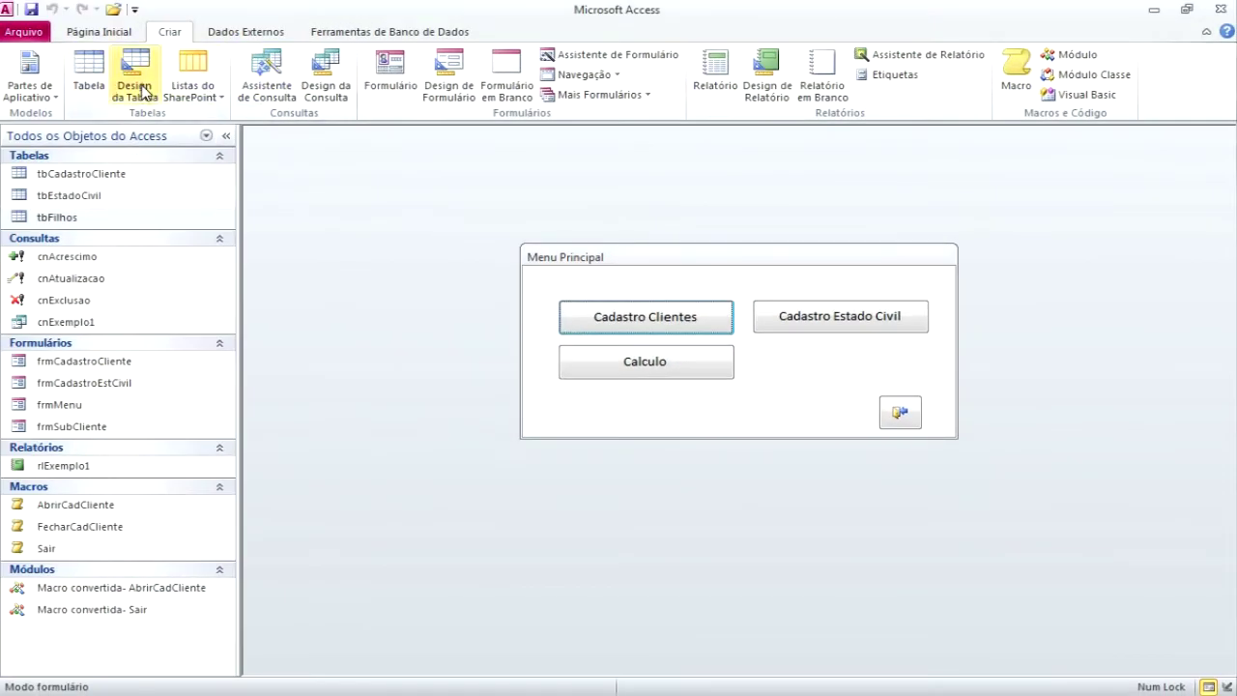
Step: Create a query in design mode containing the tables tbCadastroCliente, tbEstadoCivil and tbFilhos
{"action": "left_click", "coordinate": [344, 92]}
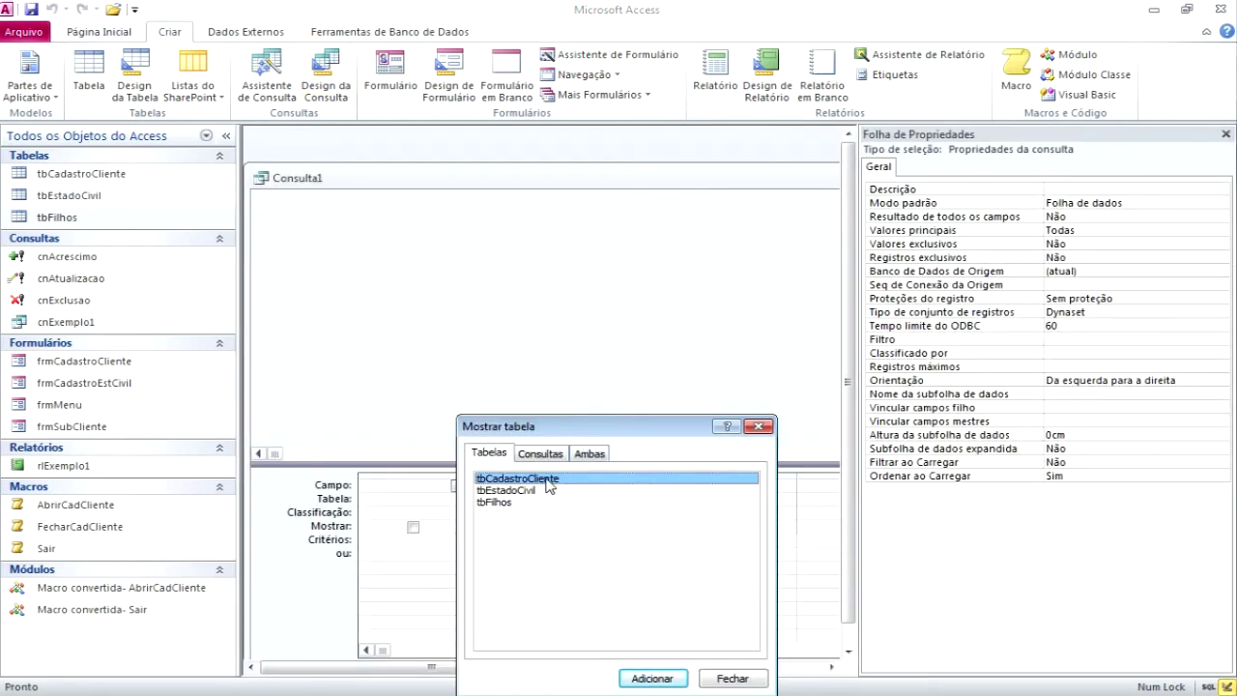
{"action": "left_click_drag", "start_coordinate": [564, 426], "coordinate": [550, 271]}
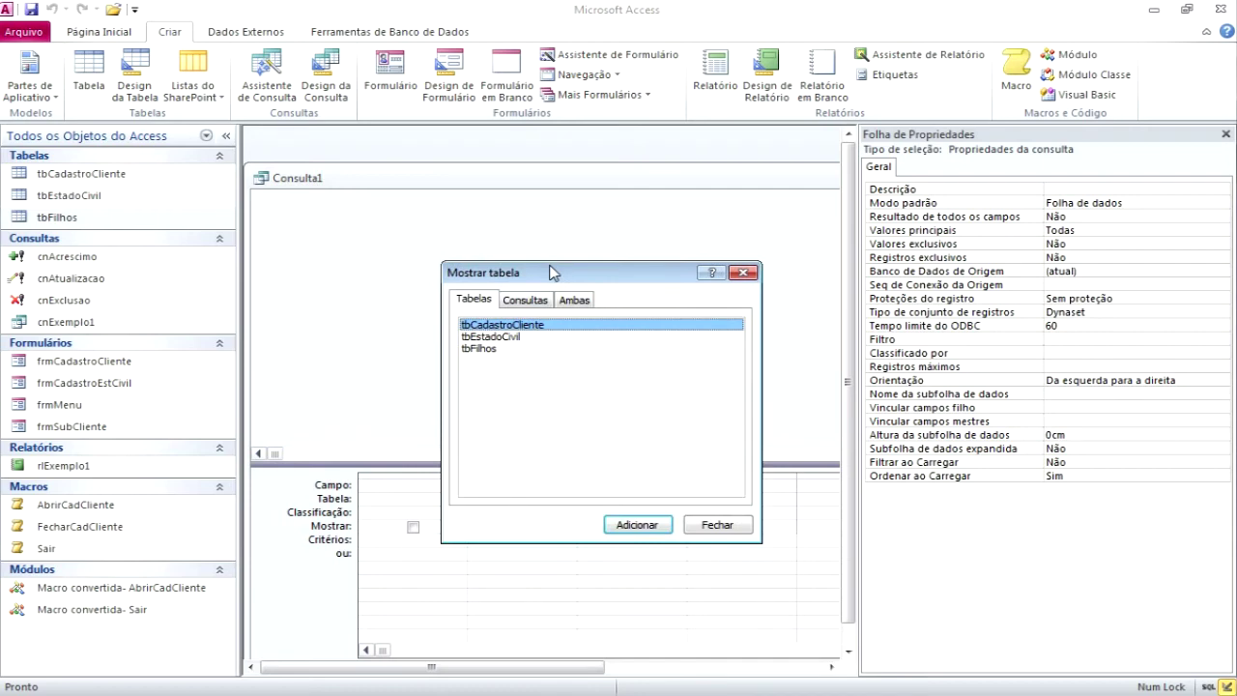
{"action": "left_click", "coordinate": [640, 527]}
{"action": "left_click", "coordinate": [509, 336]}
{"action": "left_click", "coordinate": [645, 527]}
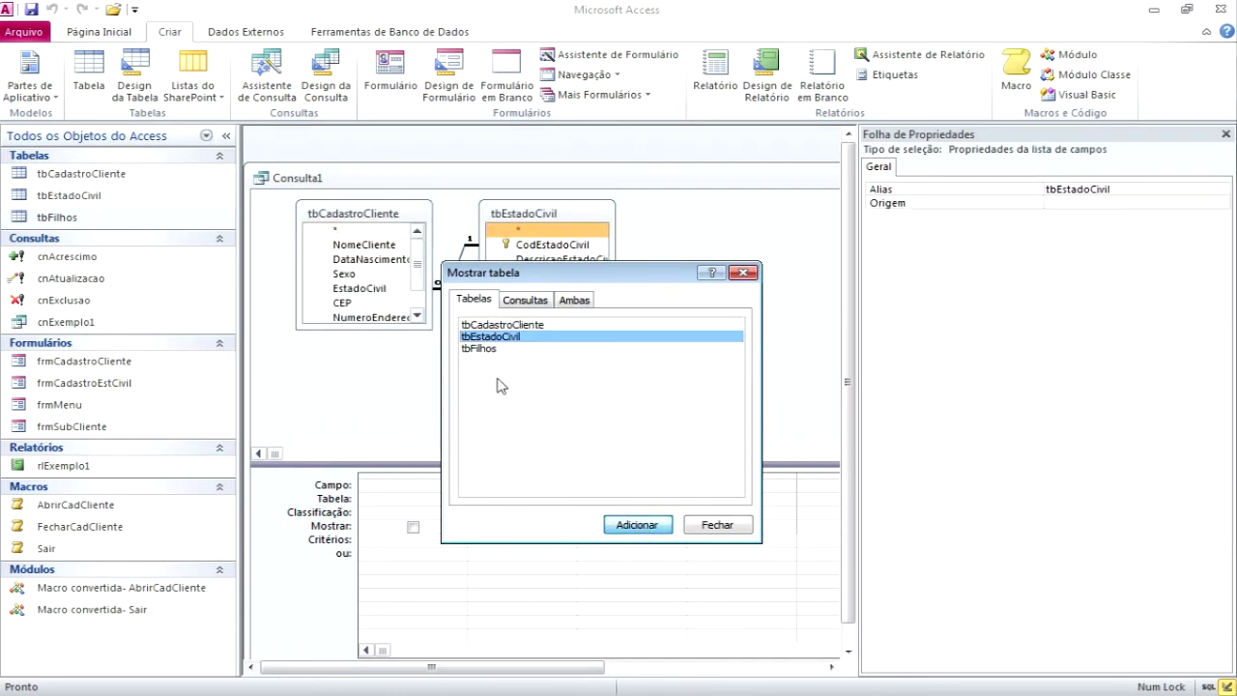
{"action": "left_click", "coordinate": [487, 350]}
{"action": "left_click", "coordinate": [657, 524]}
{"action": "left_click", "coordinate": [723, 527]}
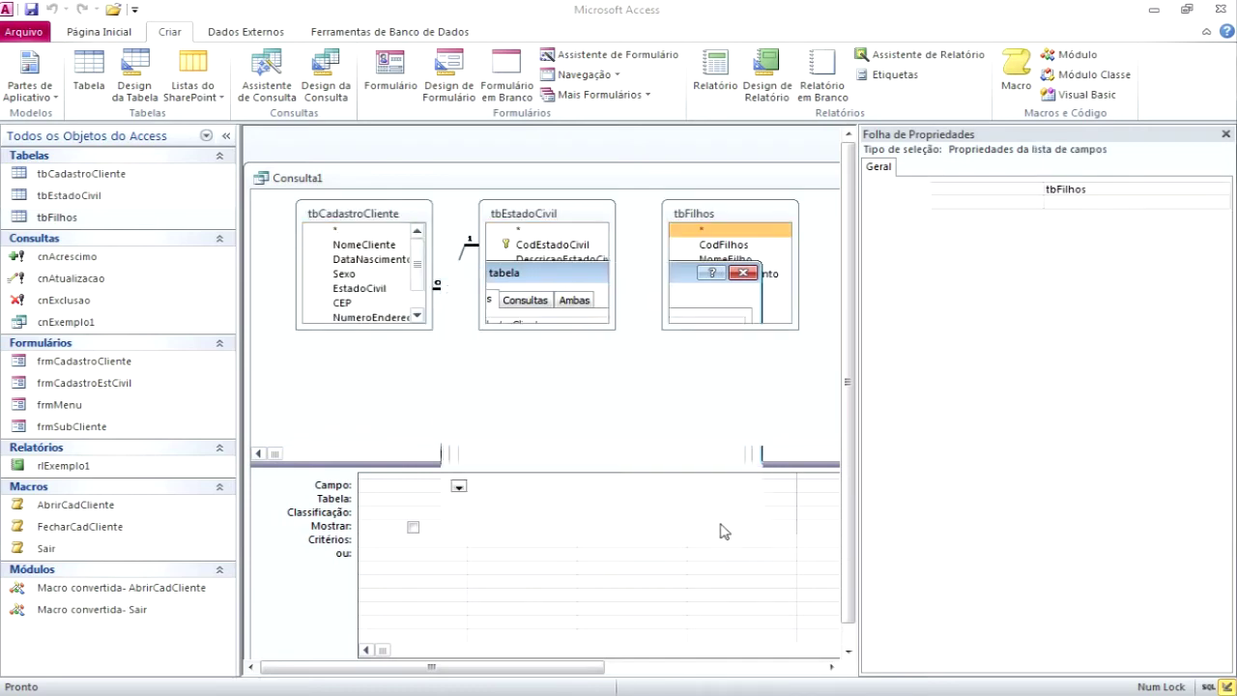
Step: Rearrange the query's tables, spacing tbCadastroCliente and tbEstadoCivil apart and placing tbFilhos below them
{"action": "left_click_drag", "start_coordinate": [723, 224], "coordinate": [741, 314]}
{"action": "left_click_drag", "start_coordinate": [553, 213], "coordinate": [629, 212]}
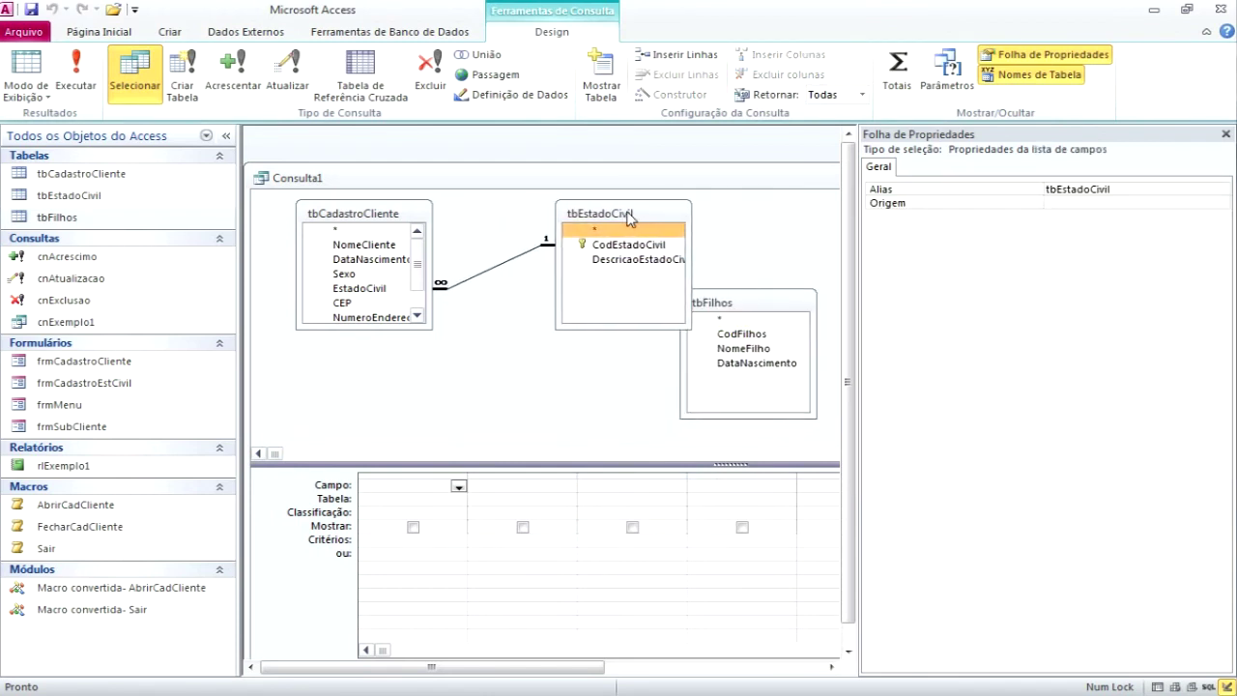
{"action": "left_click", "coordinate": [408, 215]}
{"action": "left_click_drag", "start_coordinate": [408, 214], "coordinate": [461, 214]}
{"action": "left_click_drag", "start_coordinate": [729, 308], "coordinate": [539, 352]}
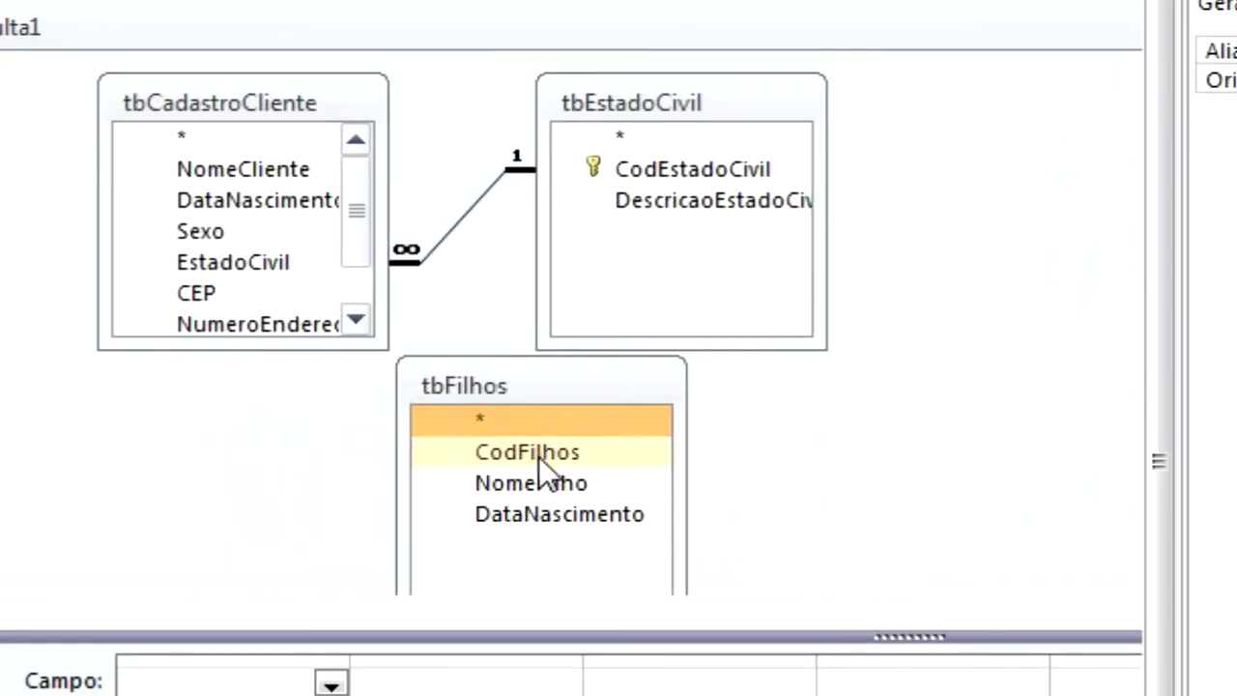
Step: Join CodFilhos in tbFilhos to CodCliente in tbCadastroCliente and reposition tbFilhos so the join line is clear
{"action": "left_click", "coordinate": [540, 454]}
{"action": "scroll", "coordinate": [363, 274], "scroll_direction": "down", "scroll_amount": 1}
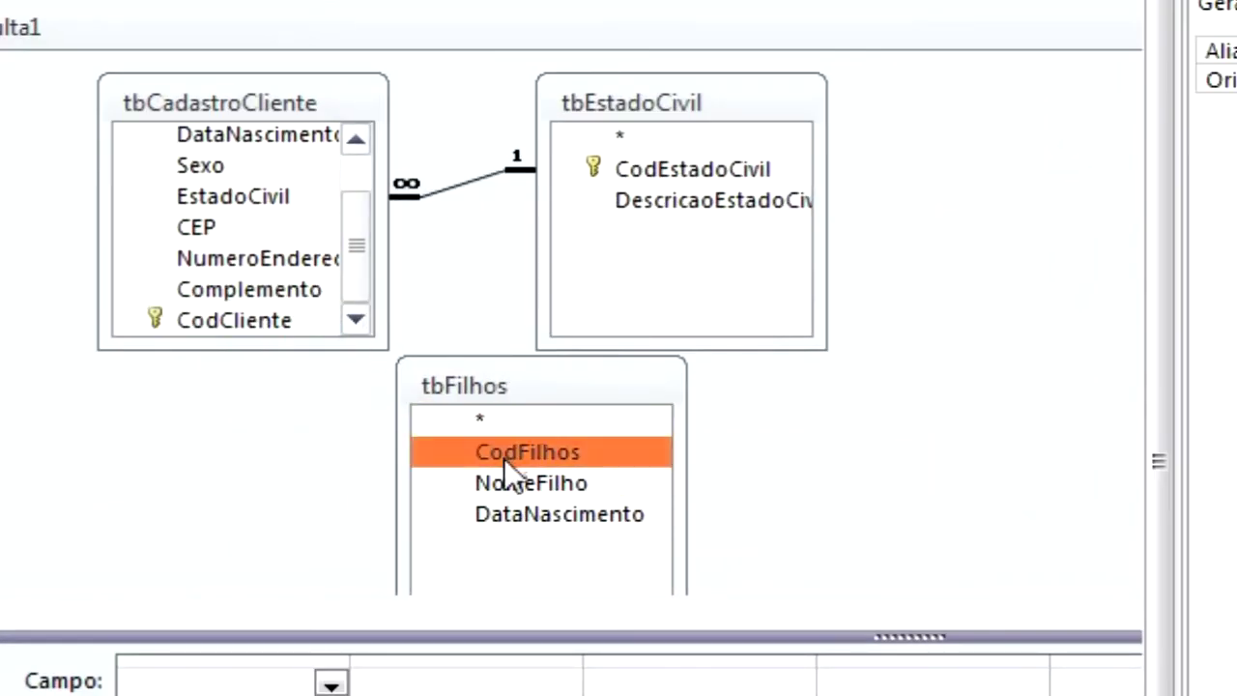
{"action": "left_click_drag", "start_coordinate": [532, 456], "coordinate": [269, 324]}
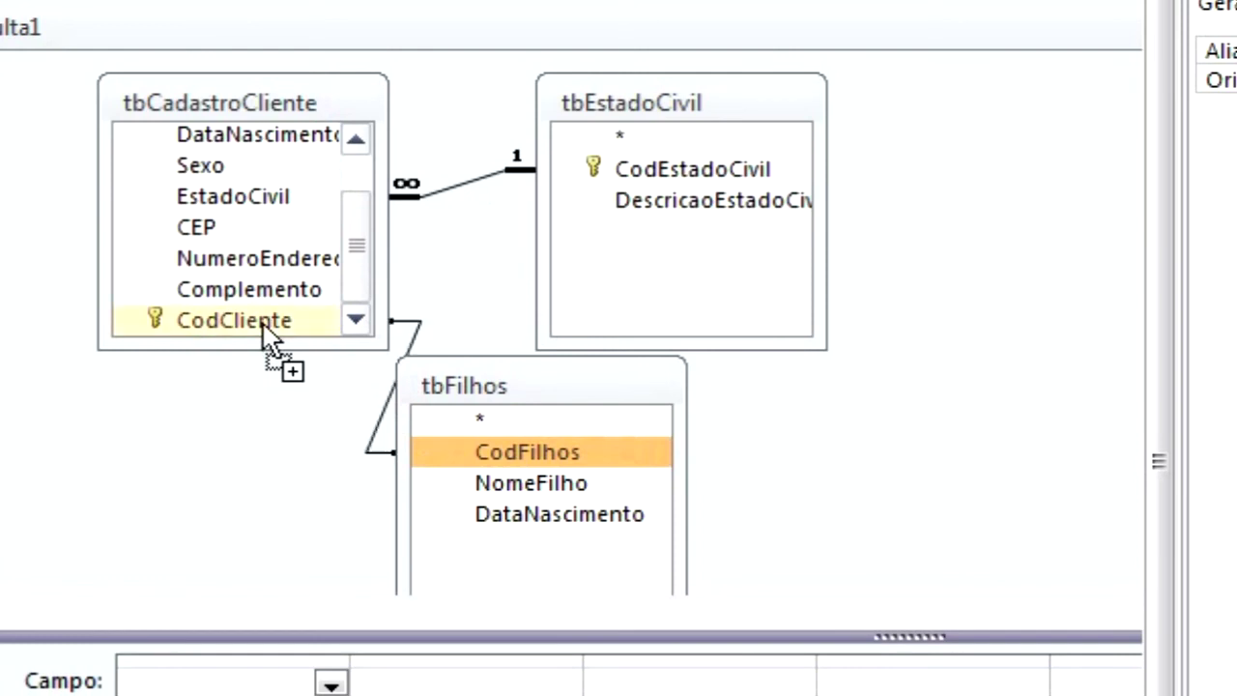
{"action": "left_click_drag", "start_coordinate": [527, 387], "coordinate": [641, 373]}
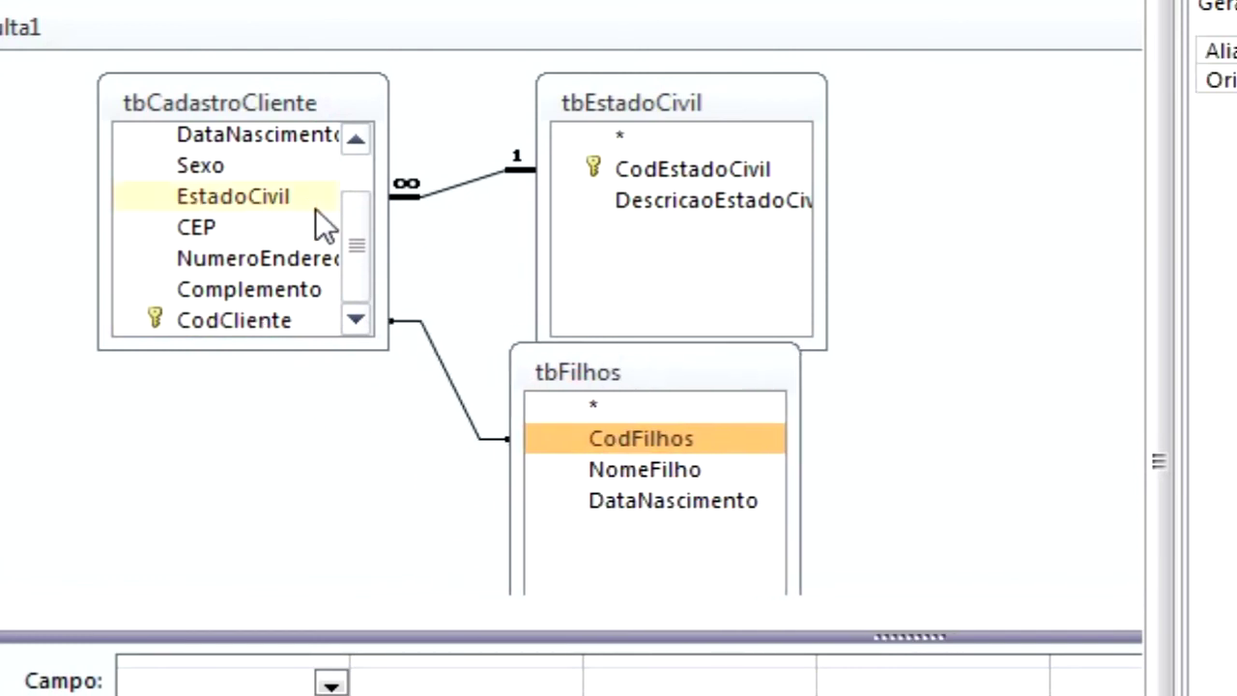
Step: Add NomeCliente, NomeFilho and CodEstadoCivil to the query, run it and widen the last two result columns
{"action": "scroll", "coordinate": [354, 203], "scroll_direction": "up", "scroll_amount": 1}
{"action": "double_click", "coordinate": [234, 169]}
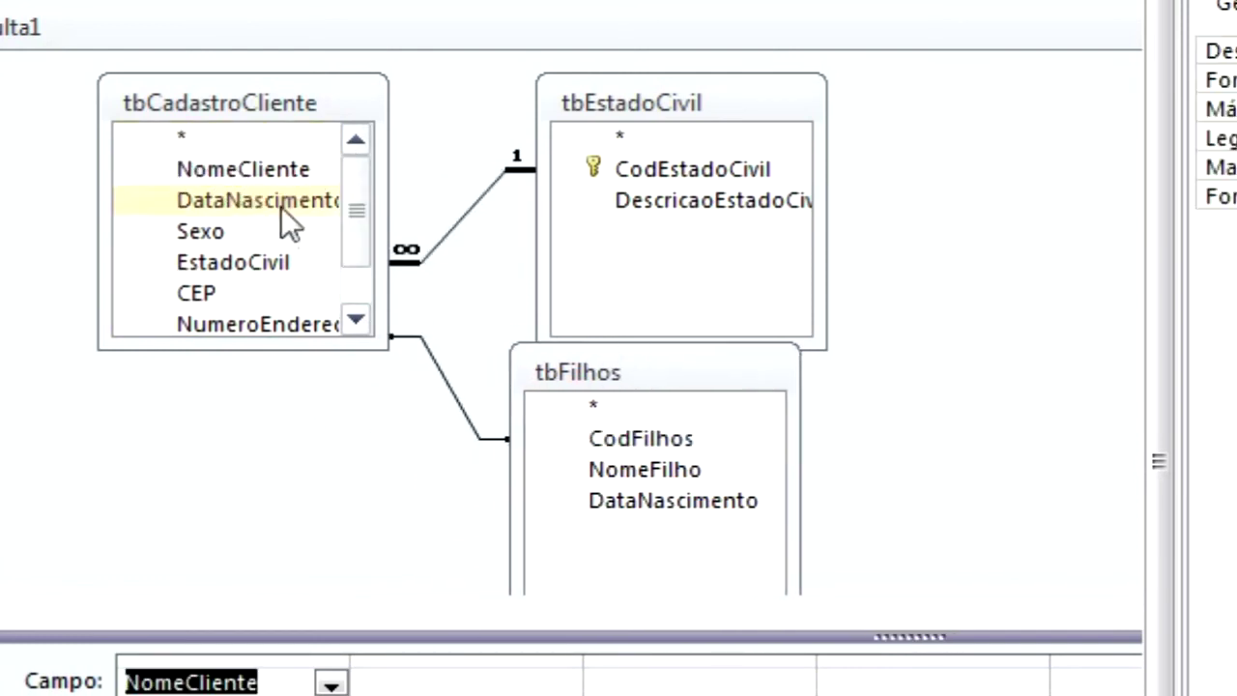
{"action": "double_click", "coordinate": [679, 470]}
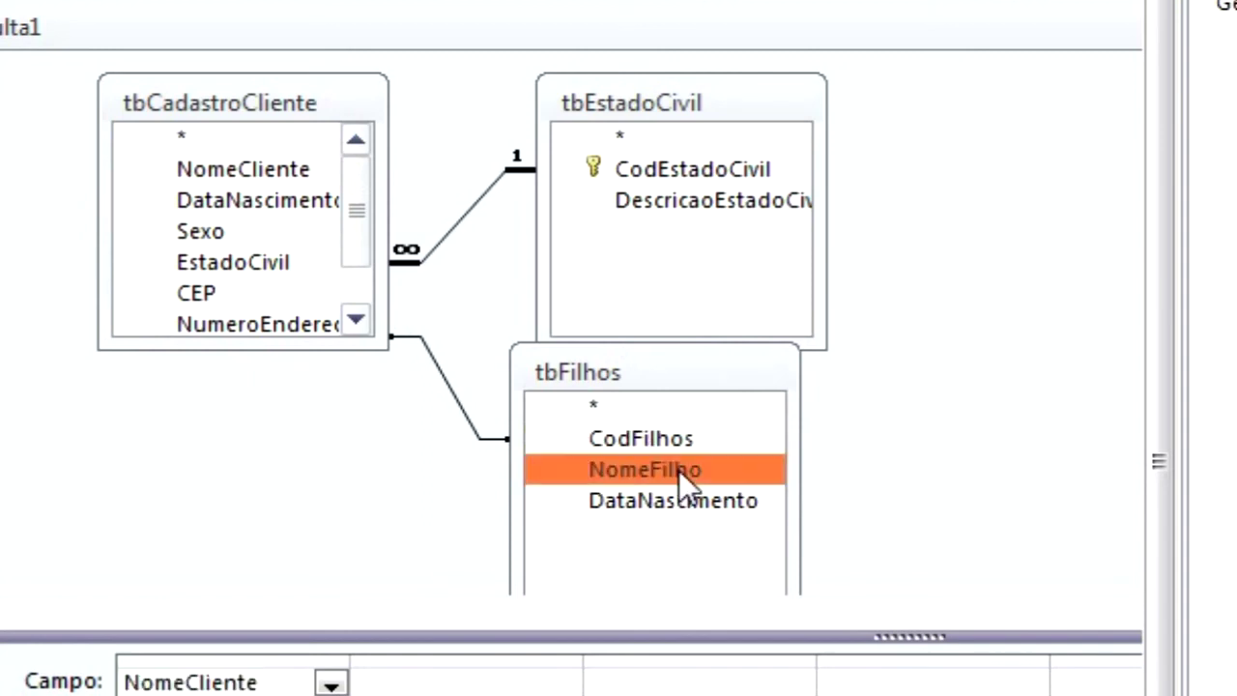
{"action": "double_click", "coordinate": [712, 167]}
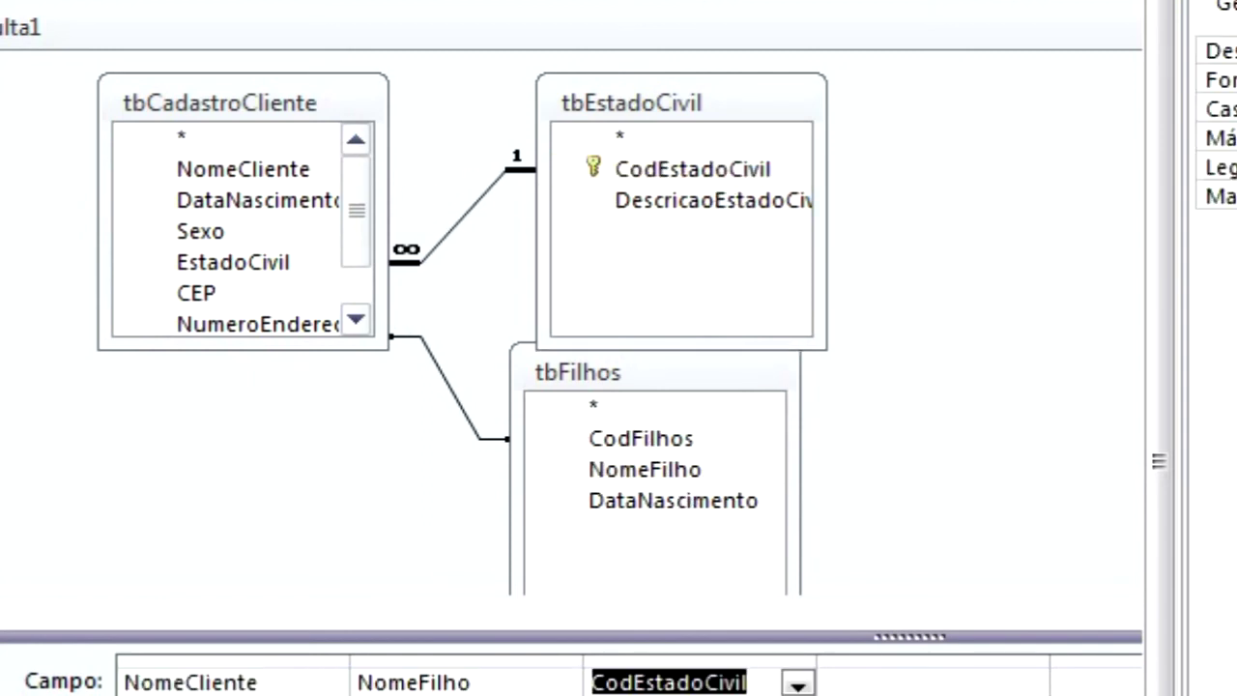
{"action": "left_click", "coordinate": [0, 0]}
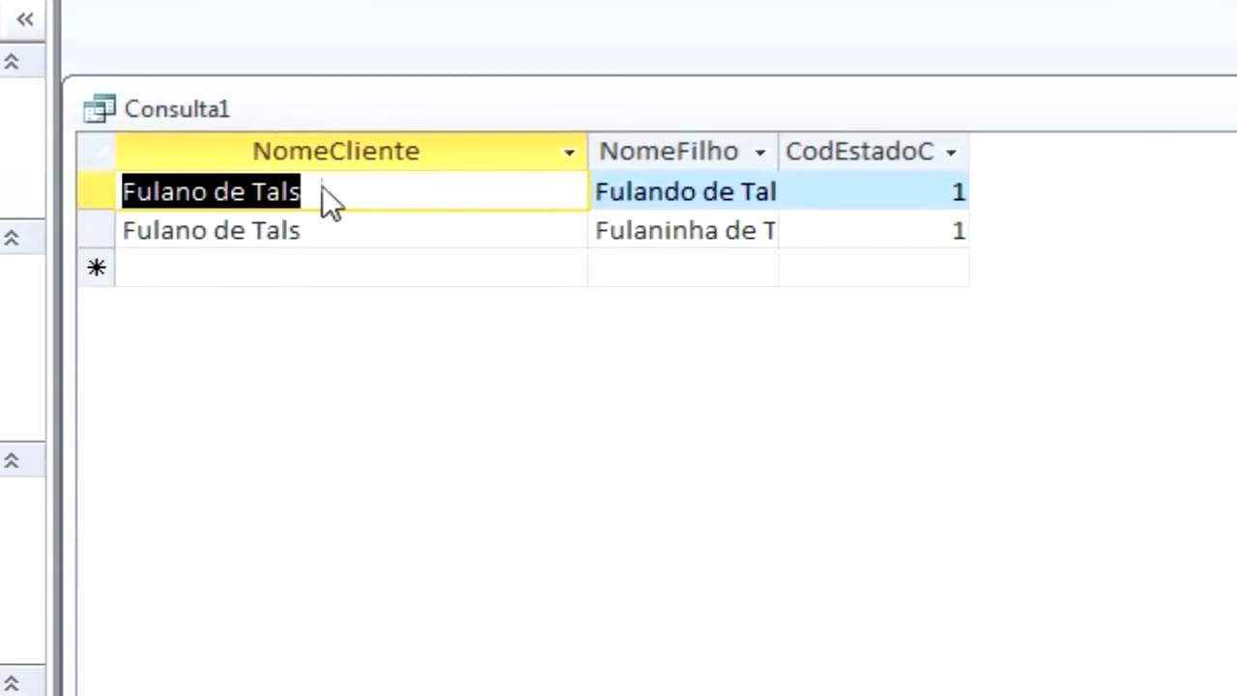
{"action": "left_click_drag", "start_coordinate": [779, 157], "coordinate": [898, 161]}
{"action": "left_click_drag", "start_coordinate": [1088, 143], "coordinate": [1236, 155]}
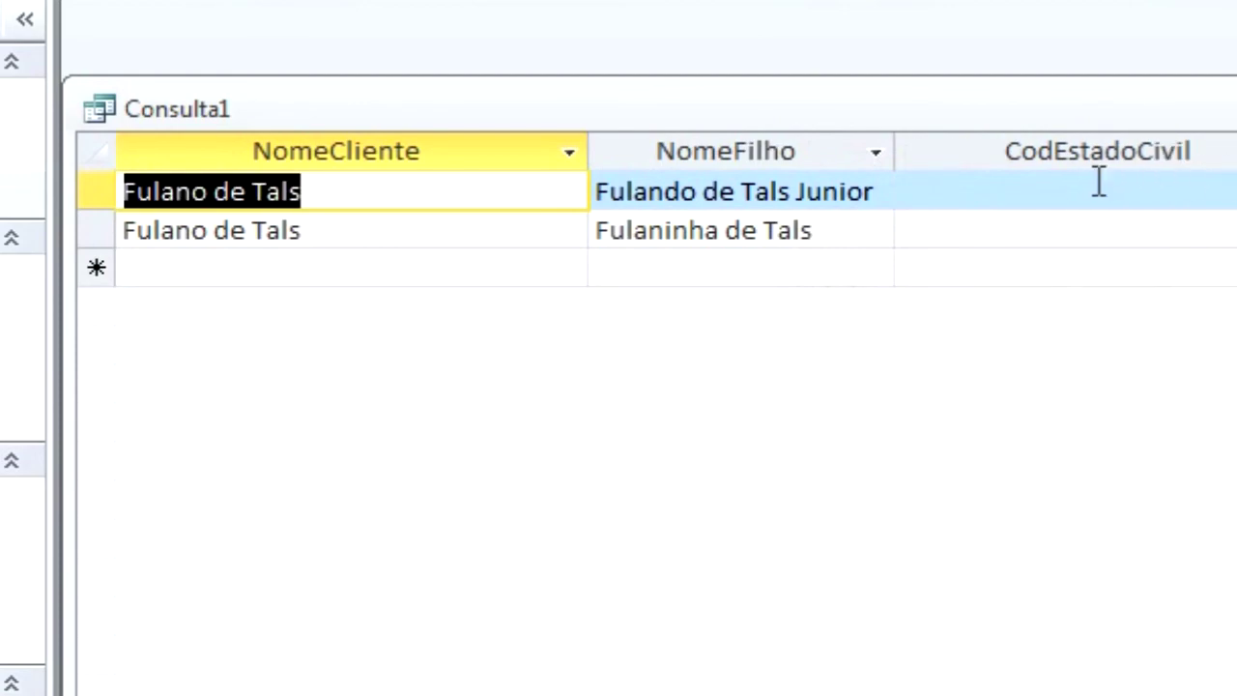
Step: Replace CodEstadoCivil with DescricaoEstadoCivil in the query, rerun it and close it without saving
{"action": "left_click", "coordinate": [0, 0]}
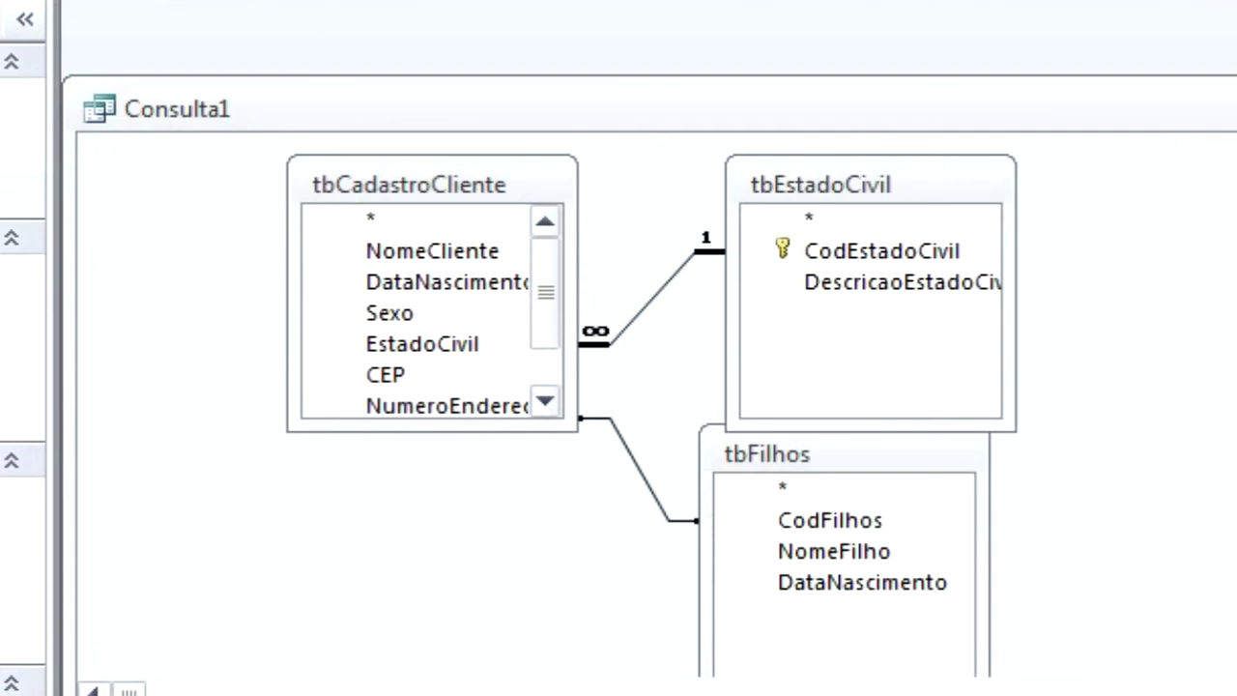
{"action": "left_click", "coordinate": [0, 0]}
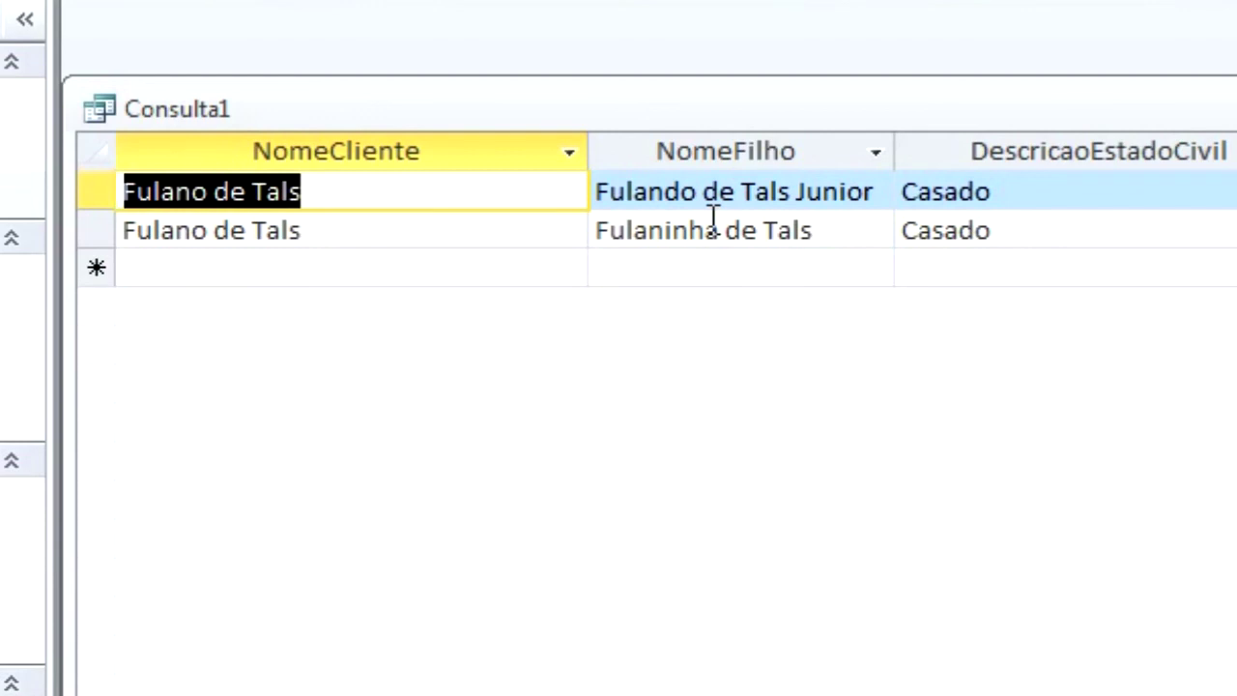
{"action": "key", "text": "ctrl+w"}
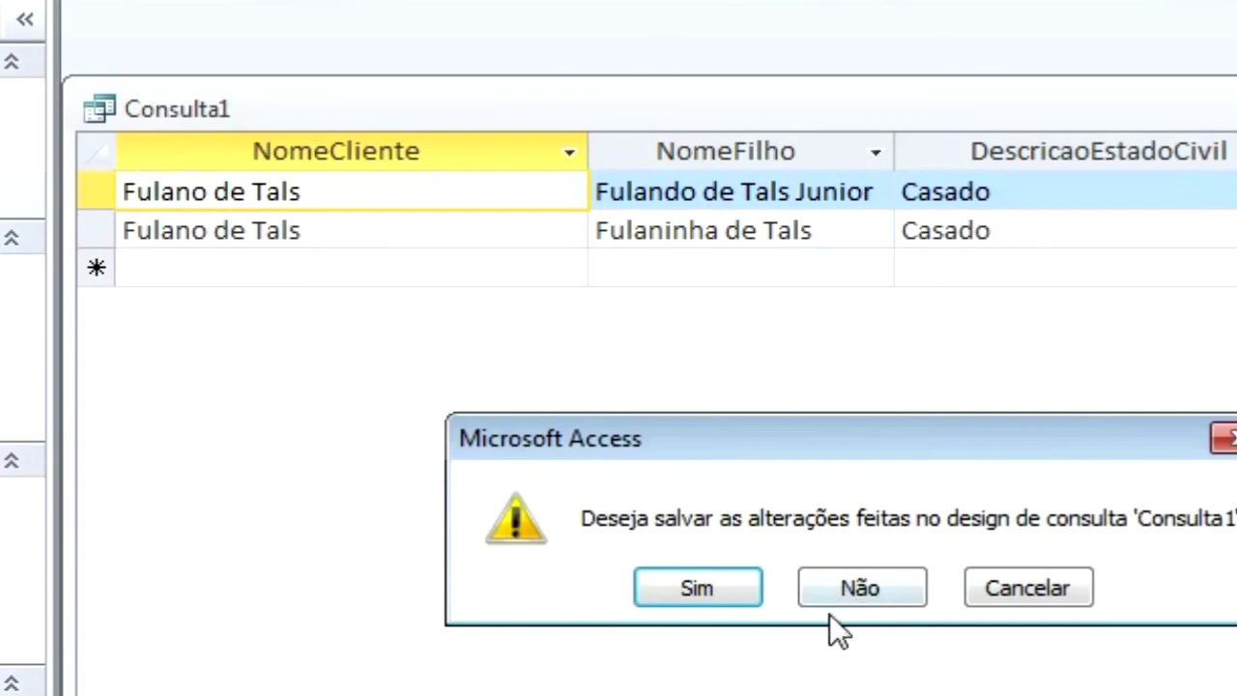
{"action": "left_click", "coordinate": [868, 585]}
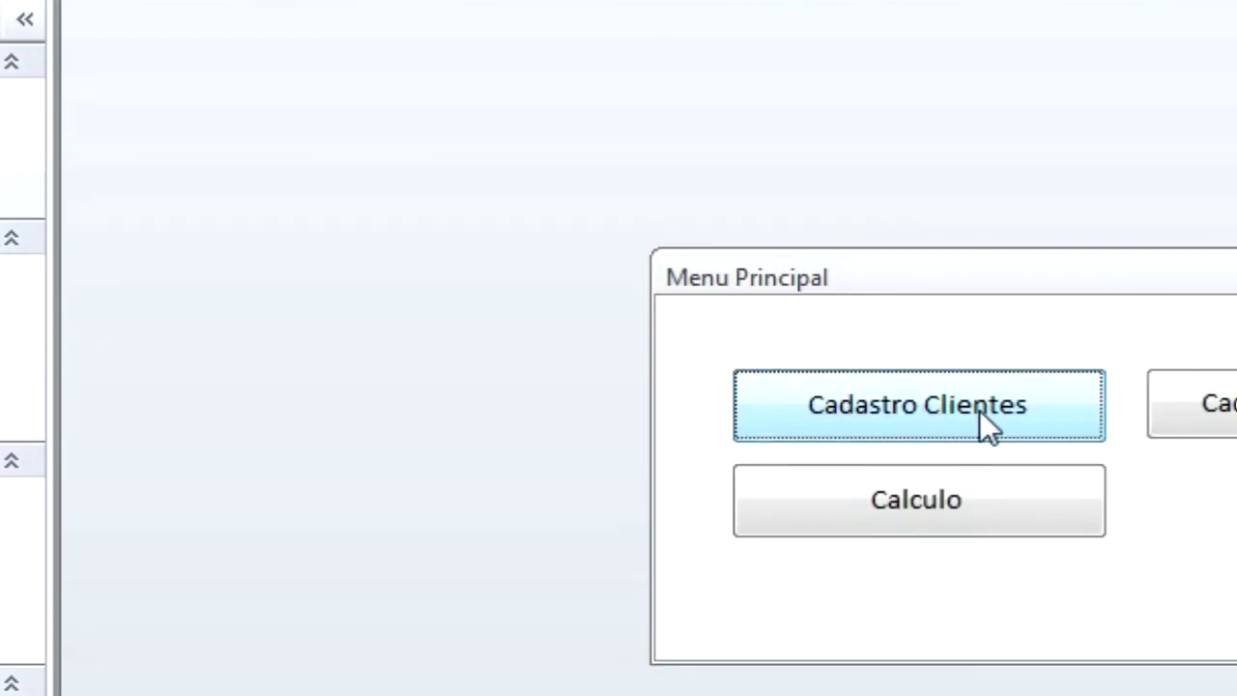
Step: Reopen Cadastro Clientes from the main menu and browse back through the client records
{"action": "left_click", "coordinate": [979, 410]}
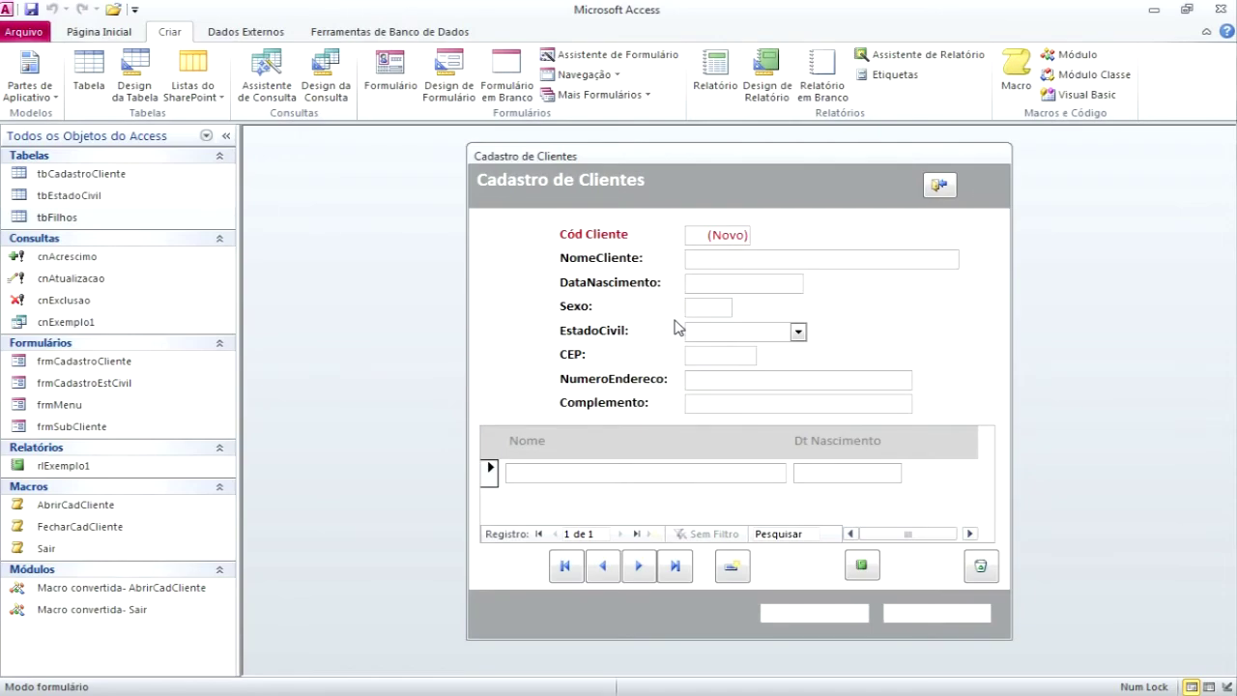
{"action": "left_click", "coordinate": [594, 572]}
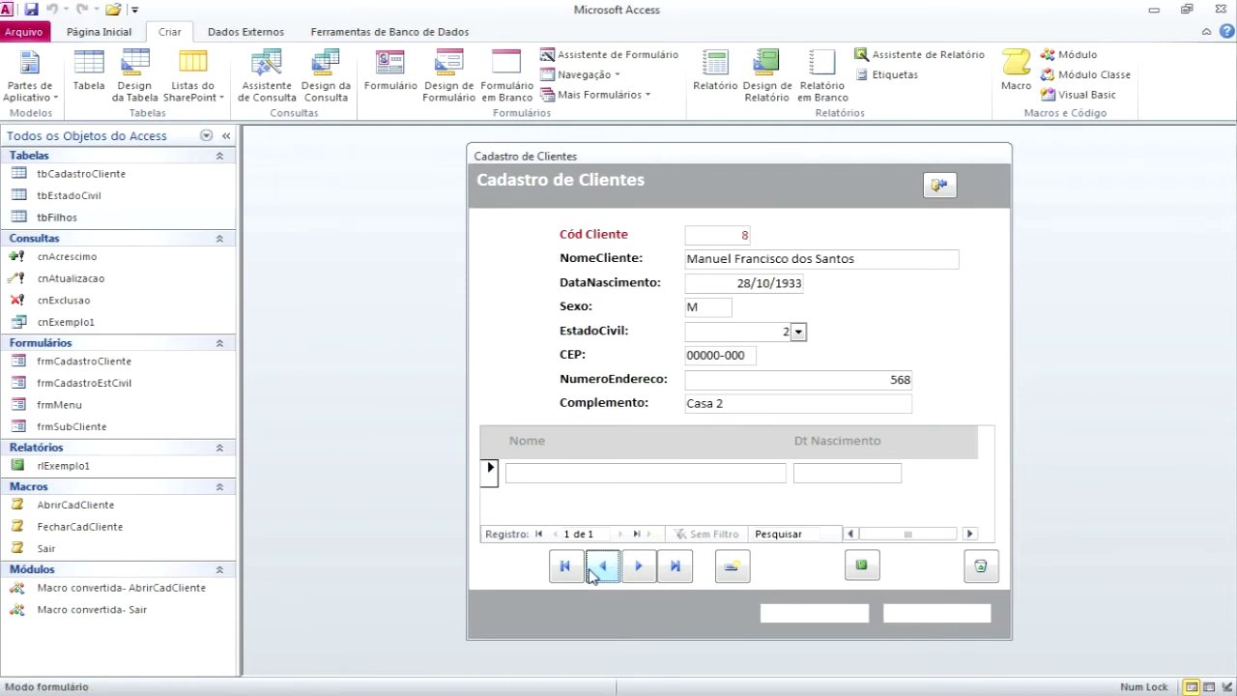
{"action": "left_click", "coordinate": [593, 571]}
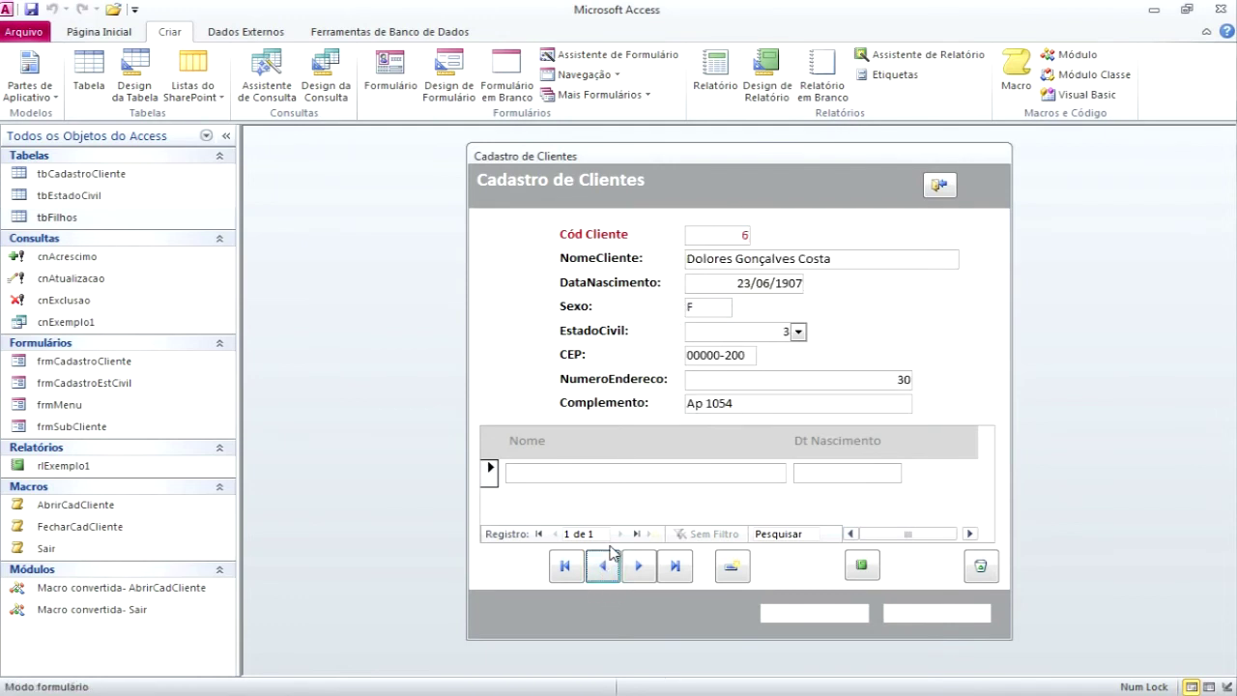